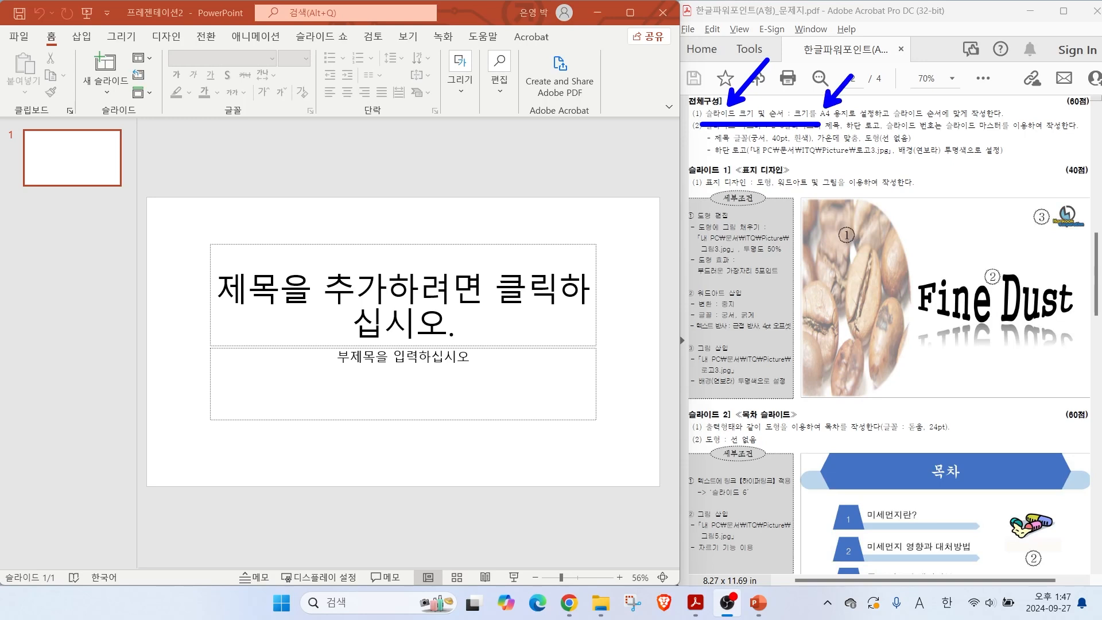
Step: Set the presentation's slide size to A4 용지(210x297mm) and scale the content with the 최대화 option
key("Escape")
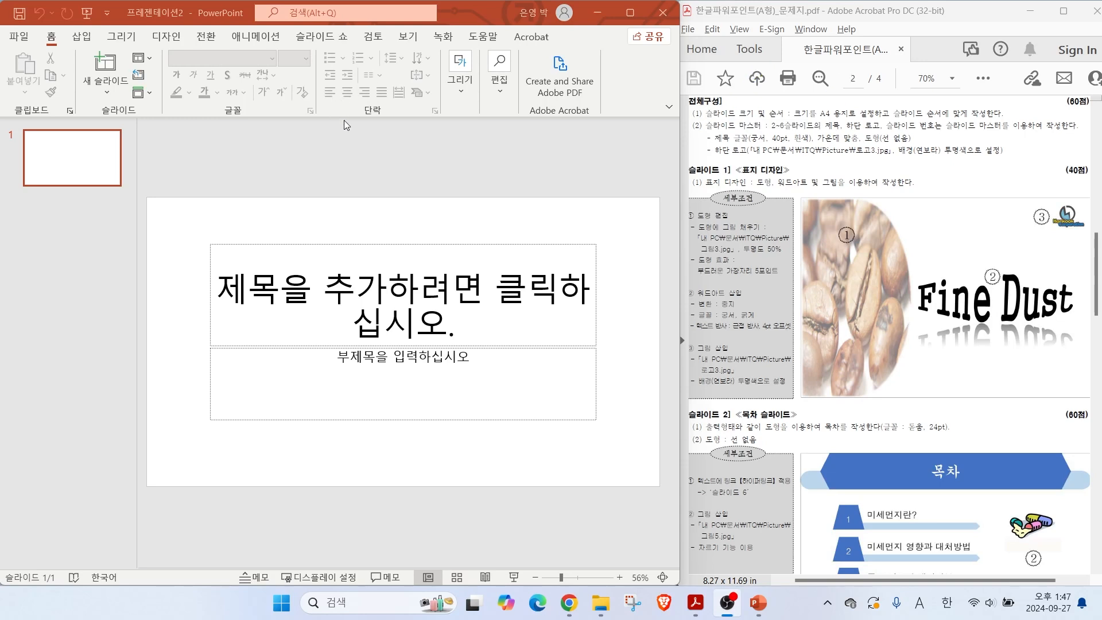
left_click(166, 40)
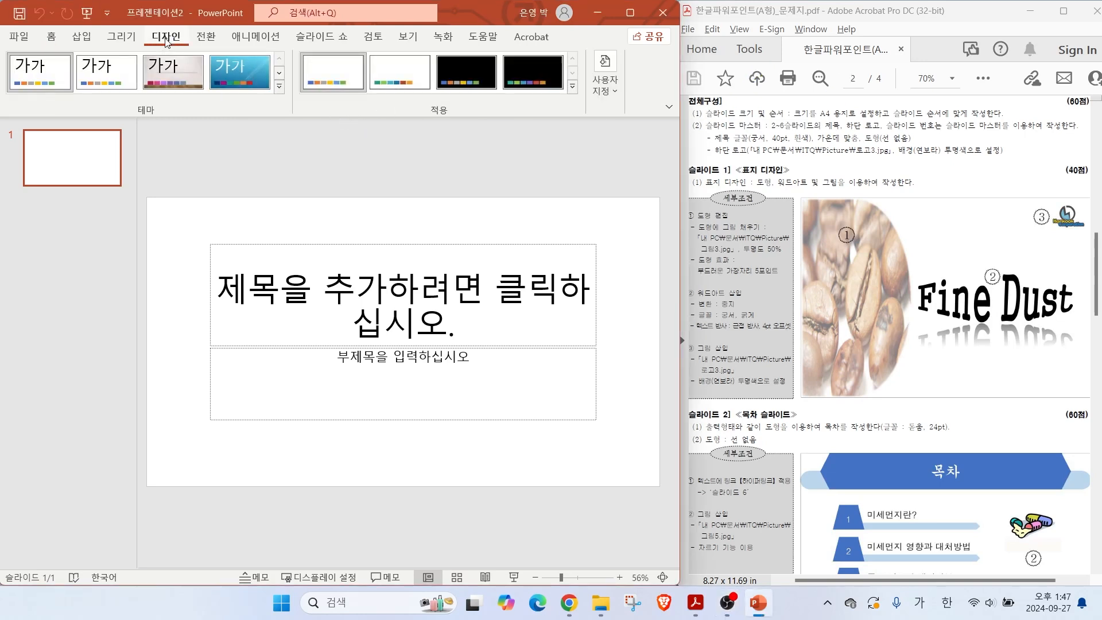
left_click(606, 86)
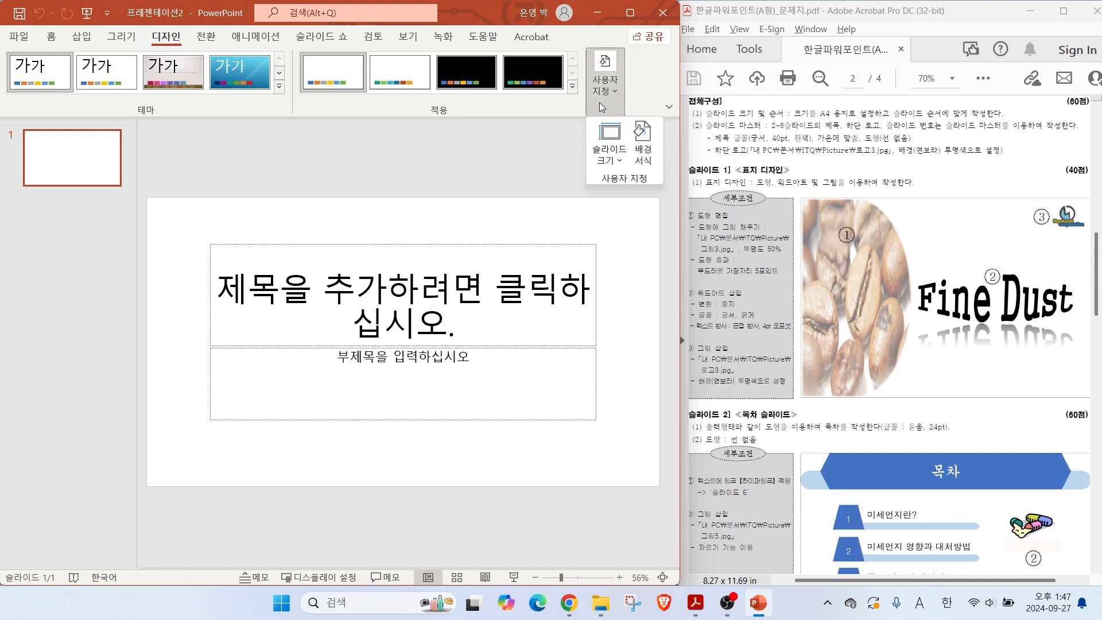
left_click(608, 151)
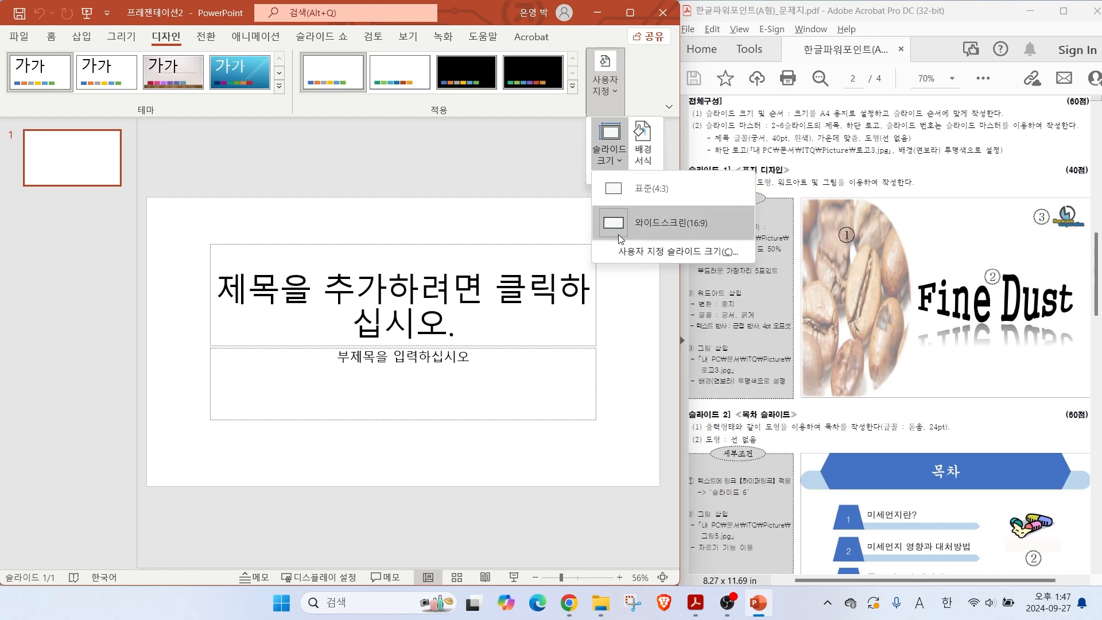
left_click(644, 253)
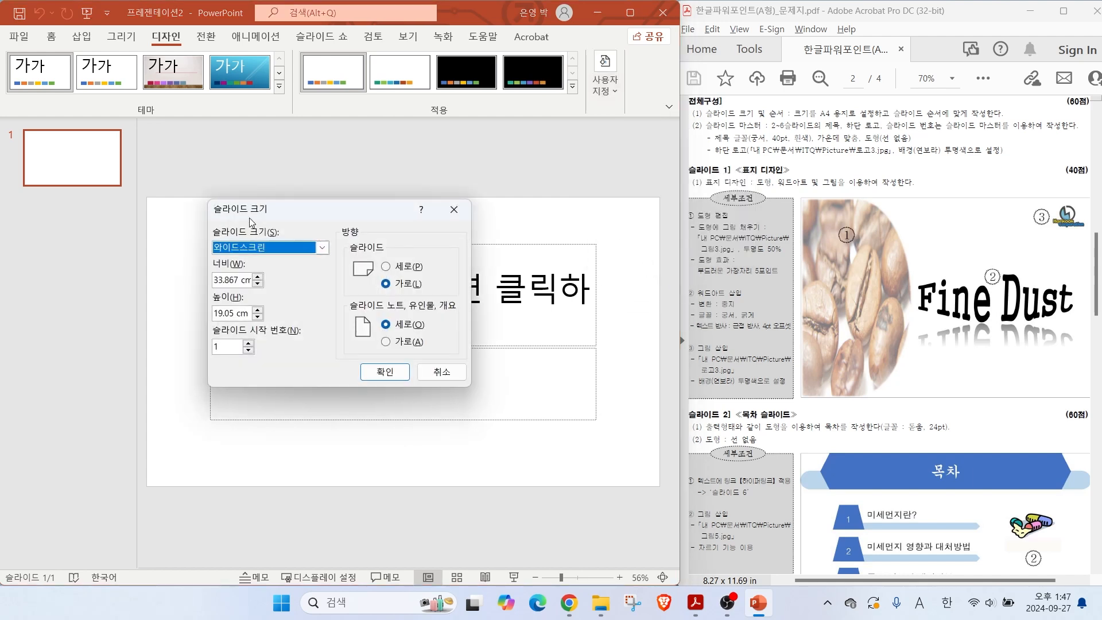
left_click(321, 248)
left_click(237, 319)
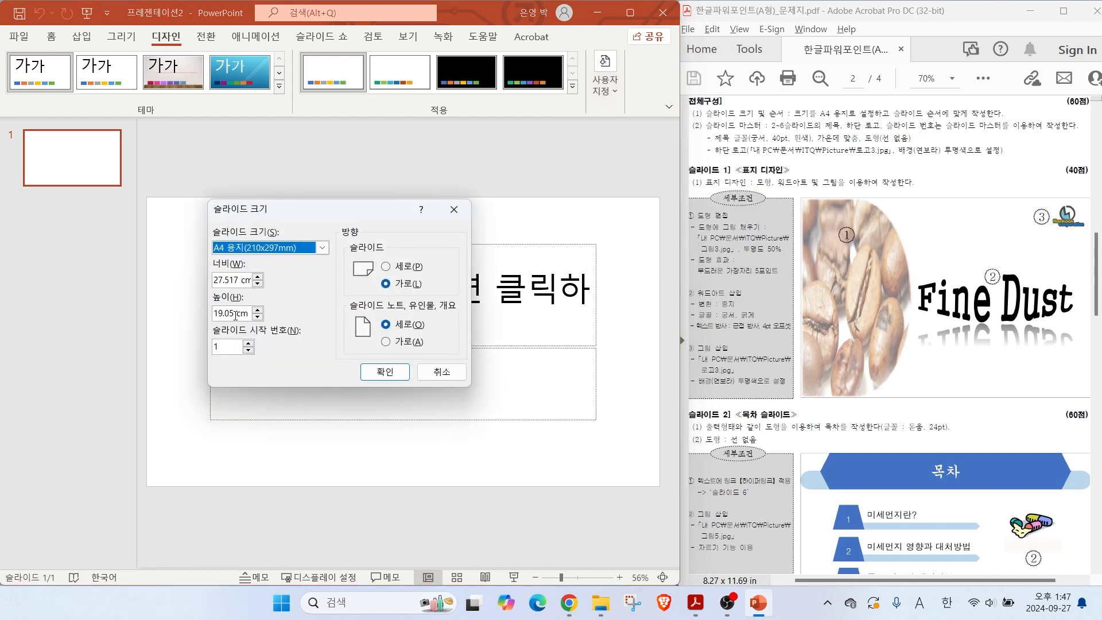
left_click(384, 372)
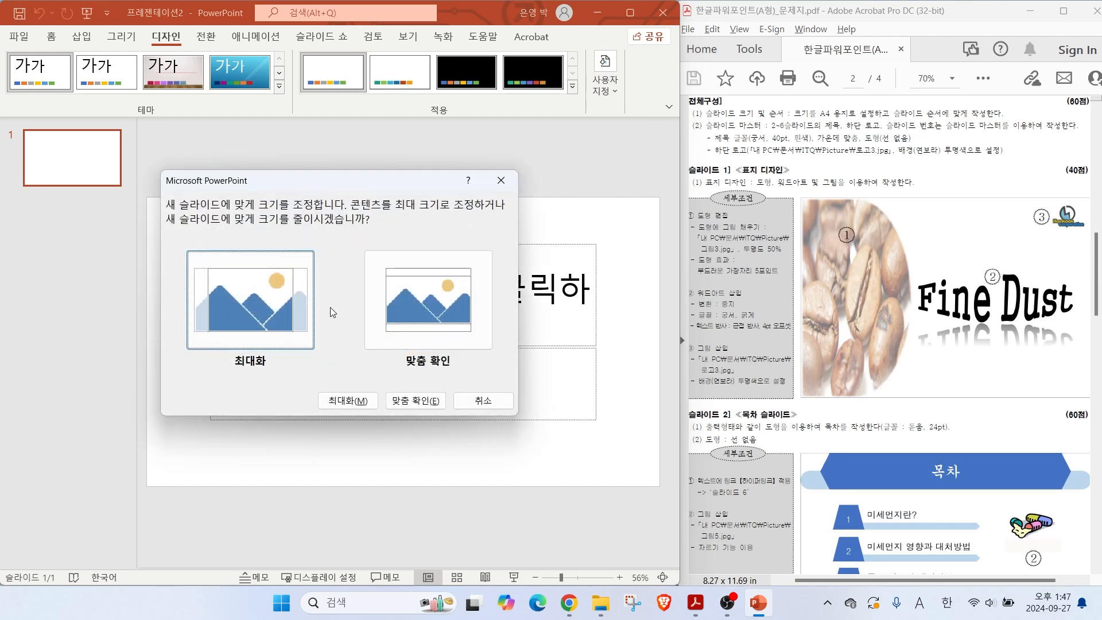
left_click(346, 401)
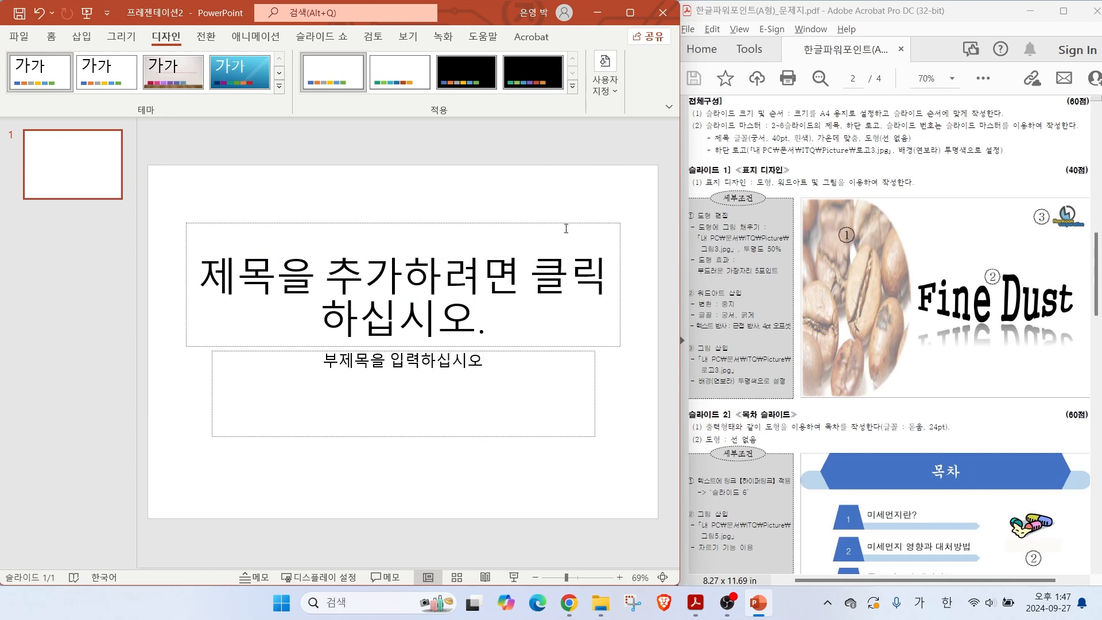
left_click(921, 122)
left_click_drag(185, 246, 98, 193)
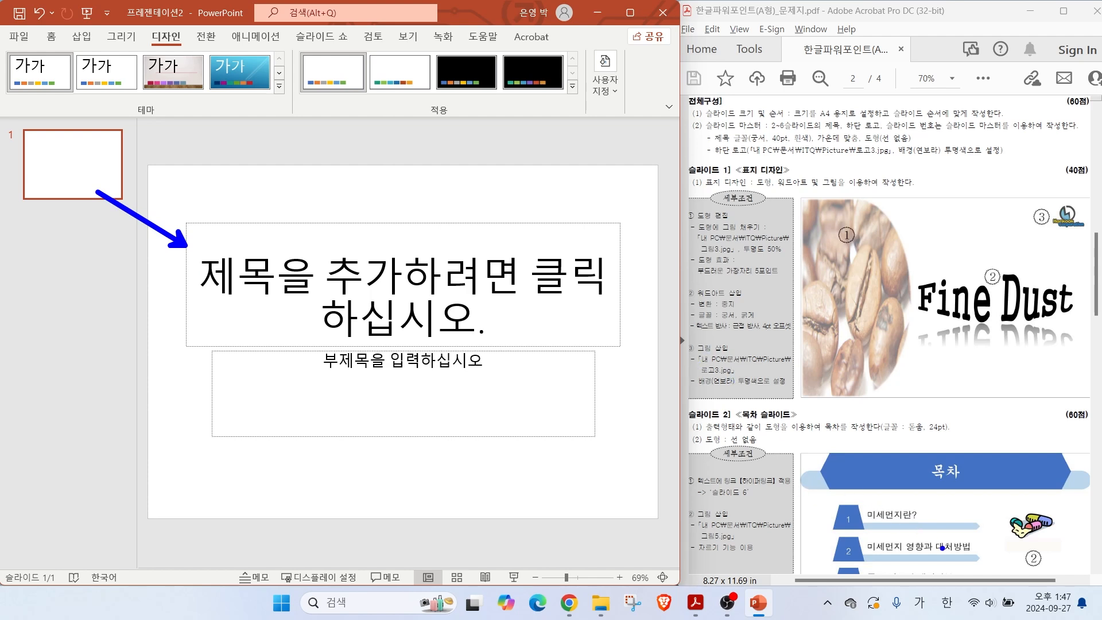
left_click_drag(859, 510, 998, 532)
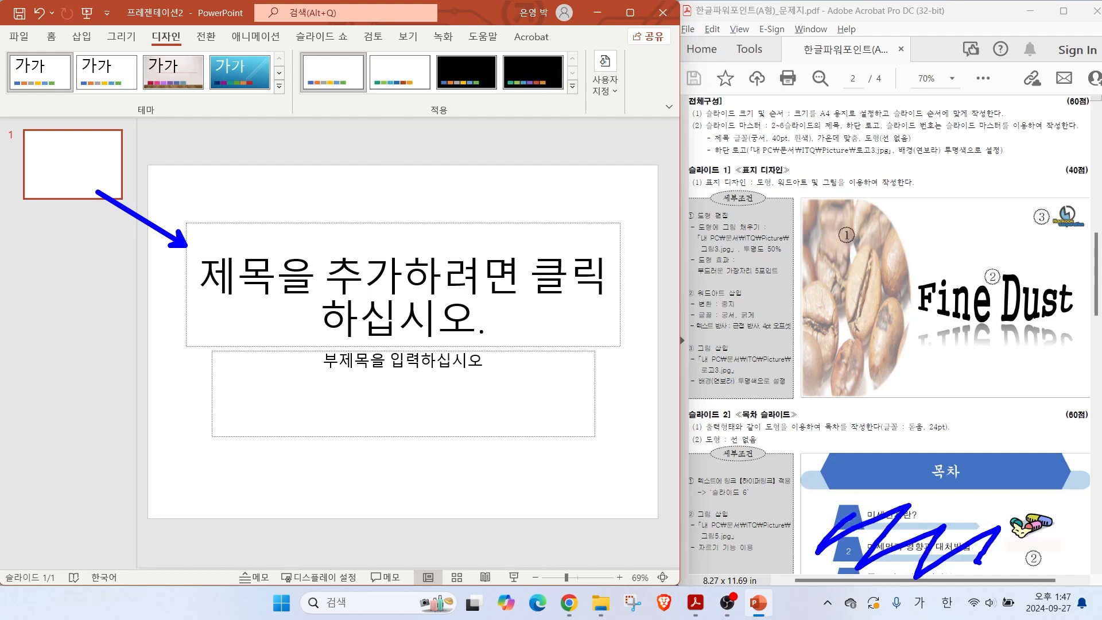
key("Escape")
Step: Add a second slide with the 제목만 layout after the title slide
left_click(52, 39)
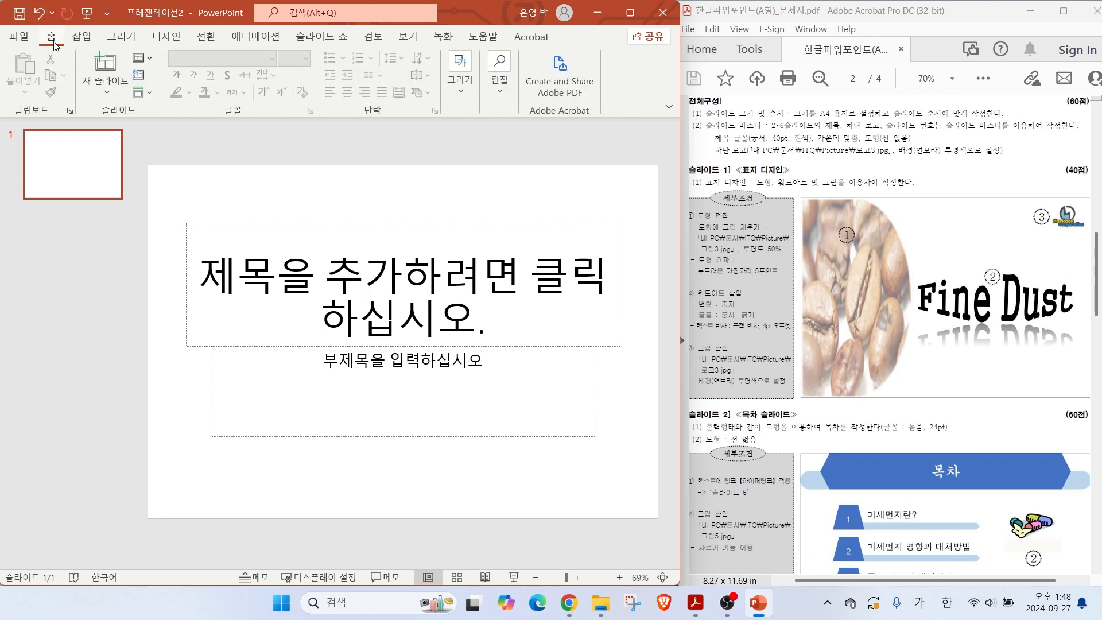
left_click(108, 85)
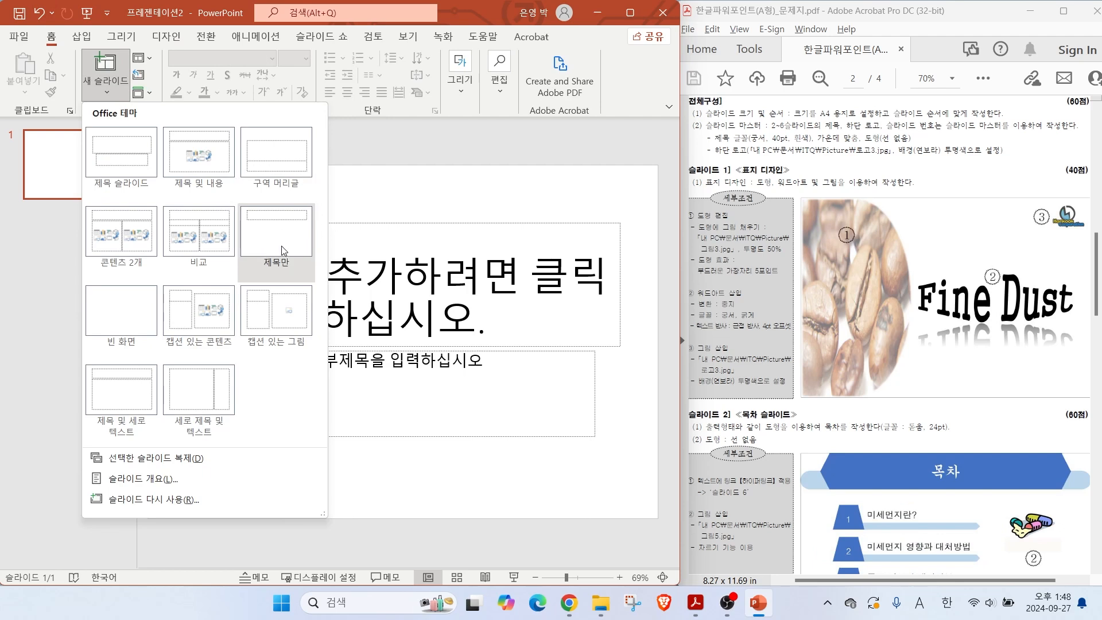
left_click(265, 239)
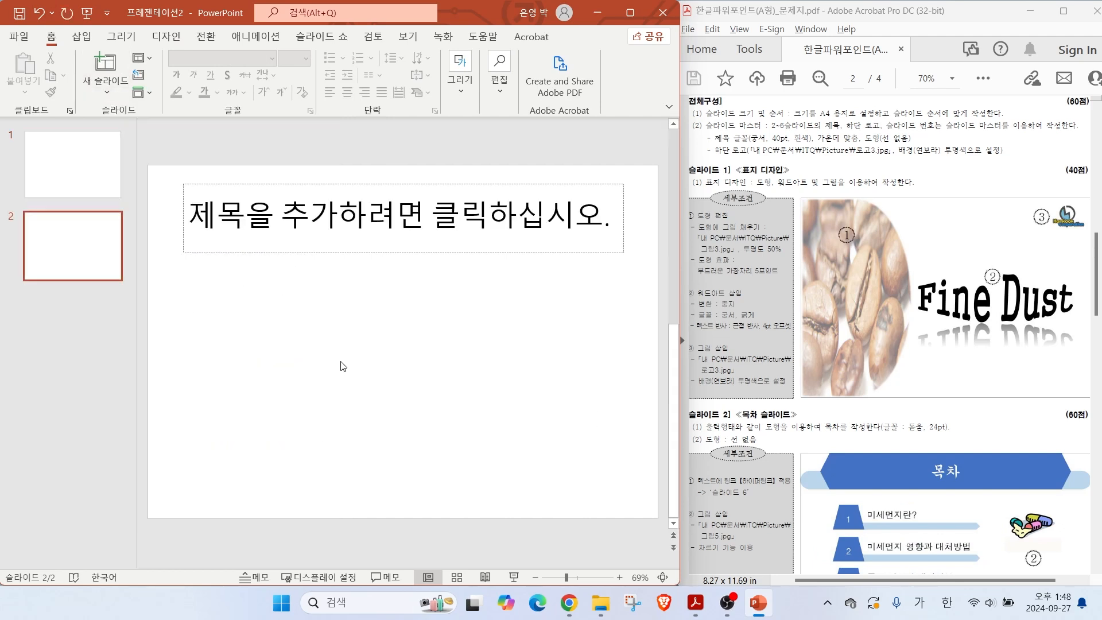
Step: Examine the exam PDF's pages for slides 2 to 5 to see which layout each slide needs
left_click_drag(213, 279, 213, 281)
mouse_move(283, 291)
left_mouse_down()
mouse_move(426, 324)
mouse_move(475, 423)
left_mouse_up()
key("Escape")
scroll(794, 394, "down", 7)
scroll(795, 395, "down", 2)
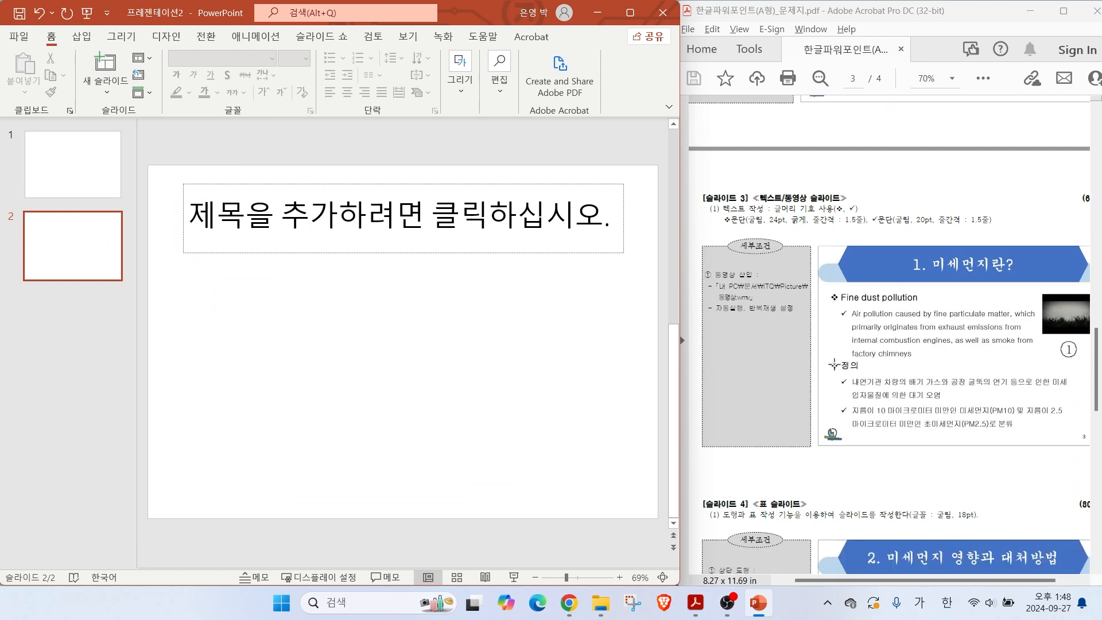
scroll(866, 391, "down", 8)
scroll(879, 428, "down", 10)
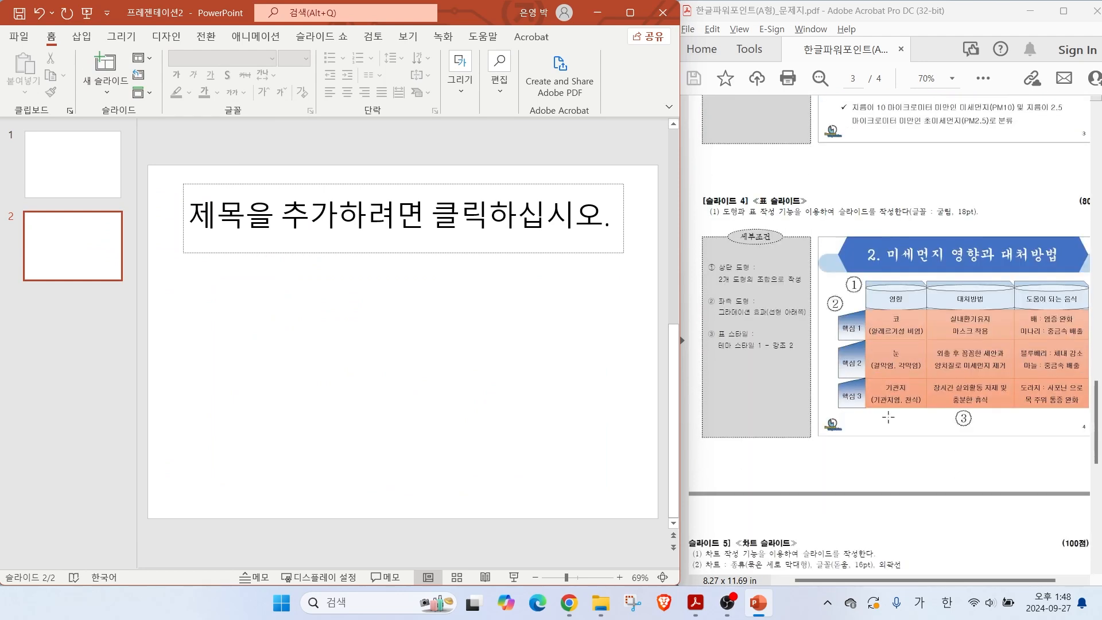
scroll(880, 445, "up", 20)
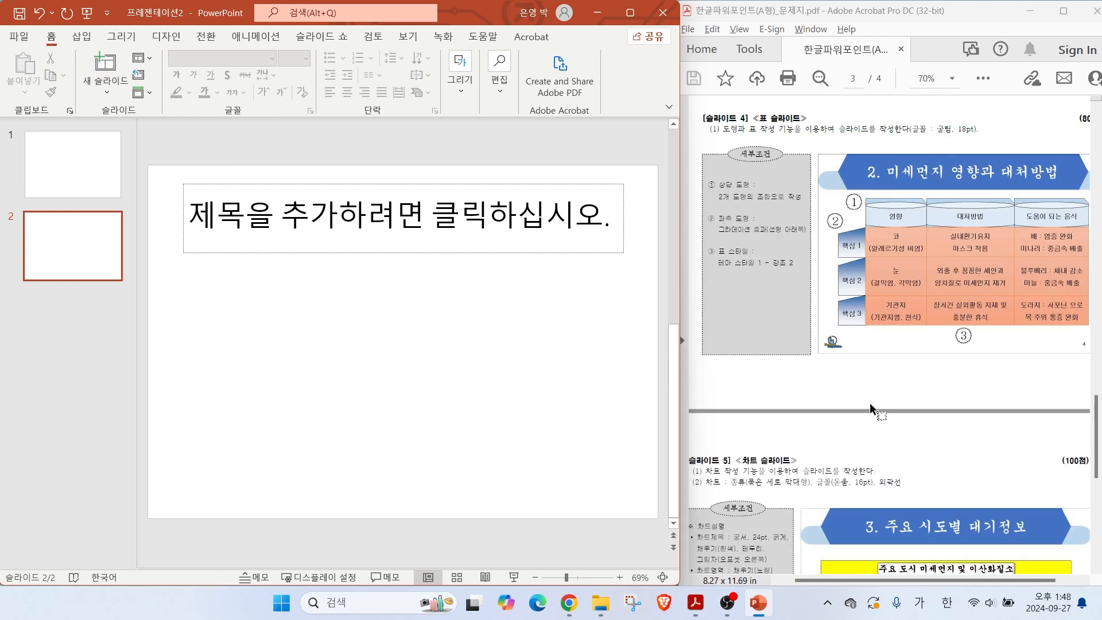
scroll(861, 379, "up", 8)
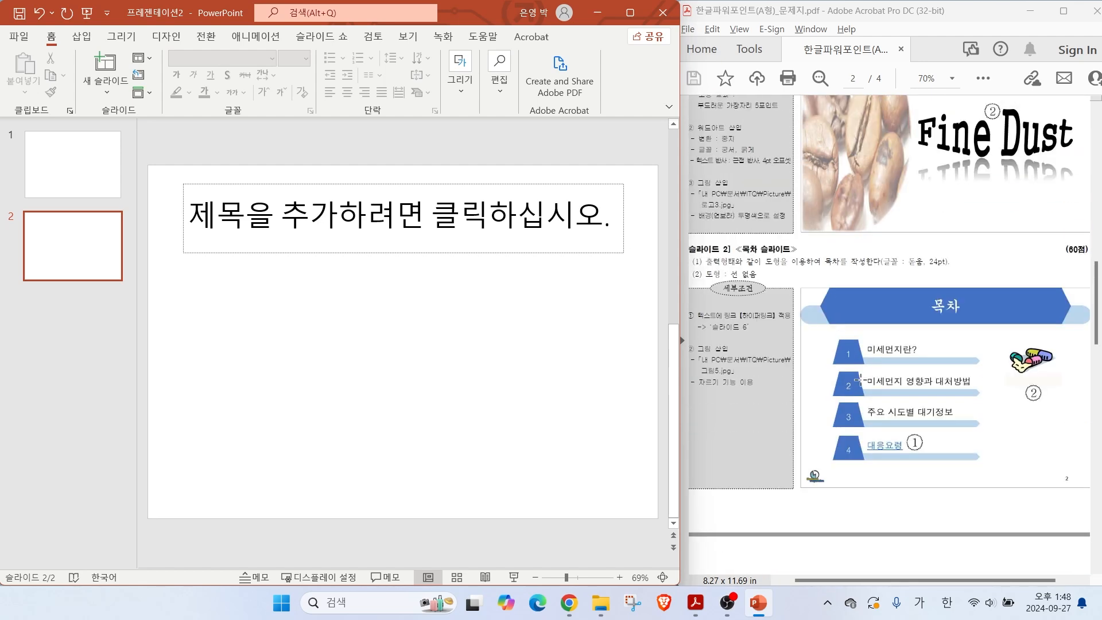
scroll(861, 380, "down", 3)
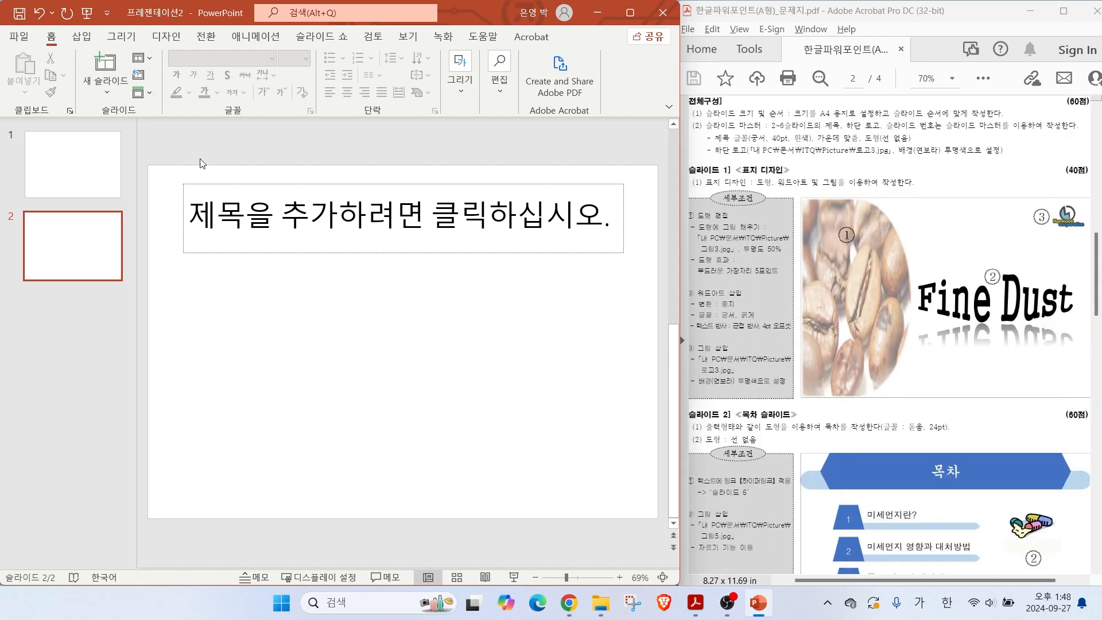
Step: Add three slides with the 제목 및 내용 layout as slides 3 to 5 and a 제목만 slide as slide 6
left_click(99, 96)
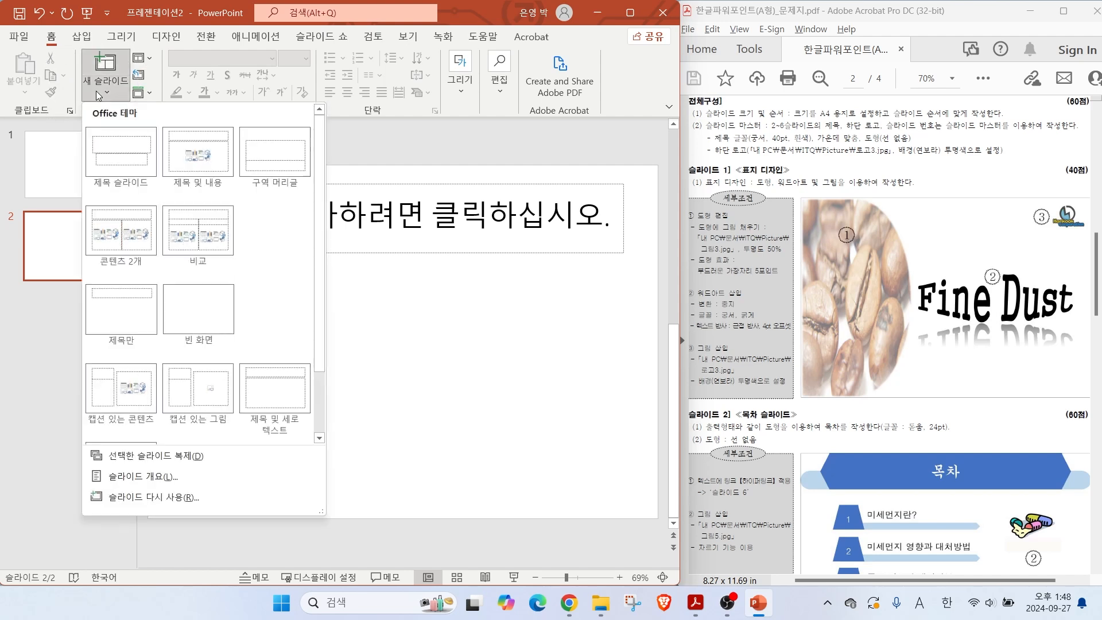
left_click(207, 170)
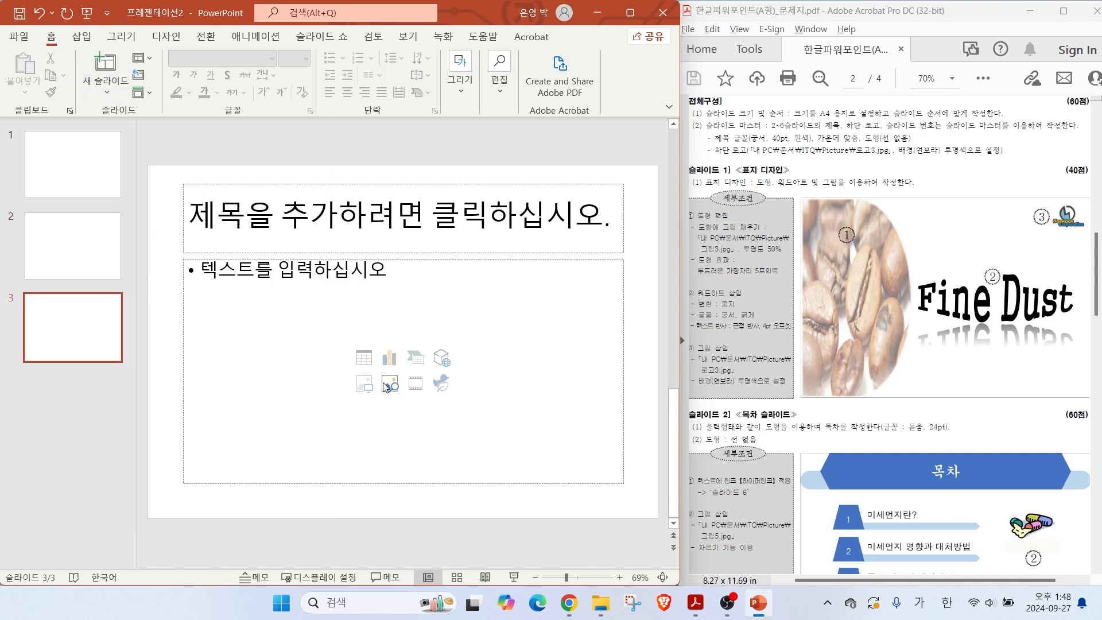
left_click(367, 365)
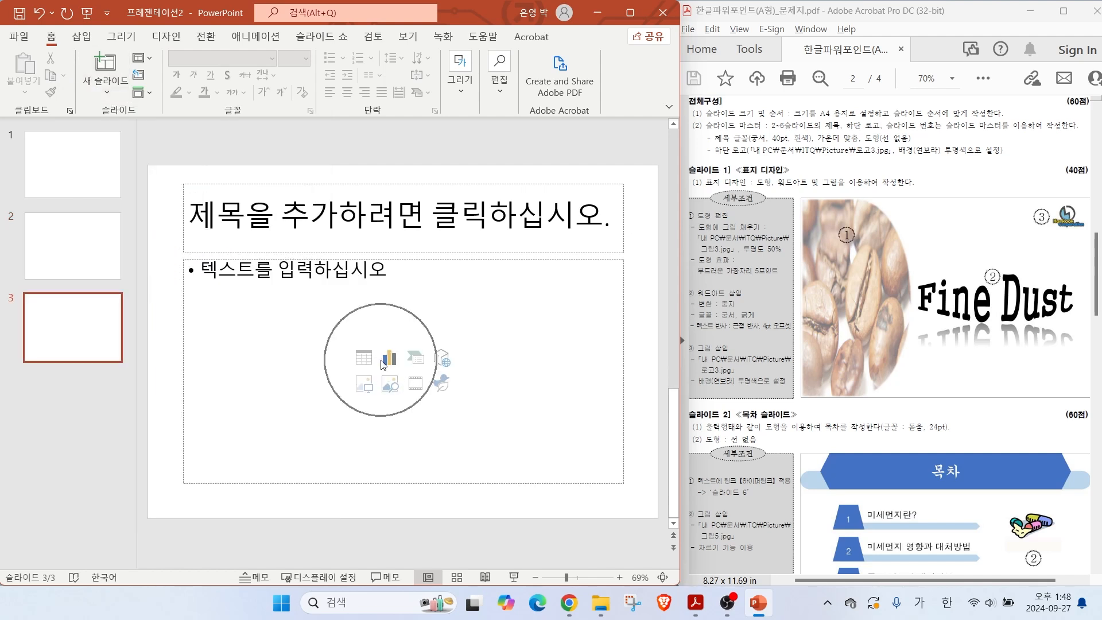
left_click(39, 357)
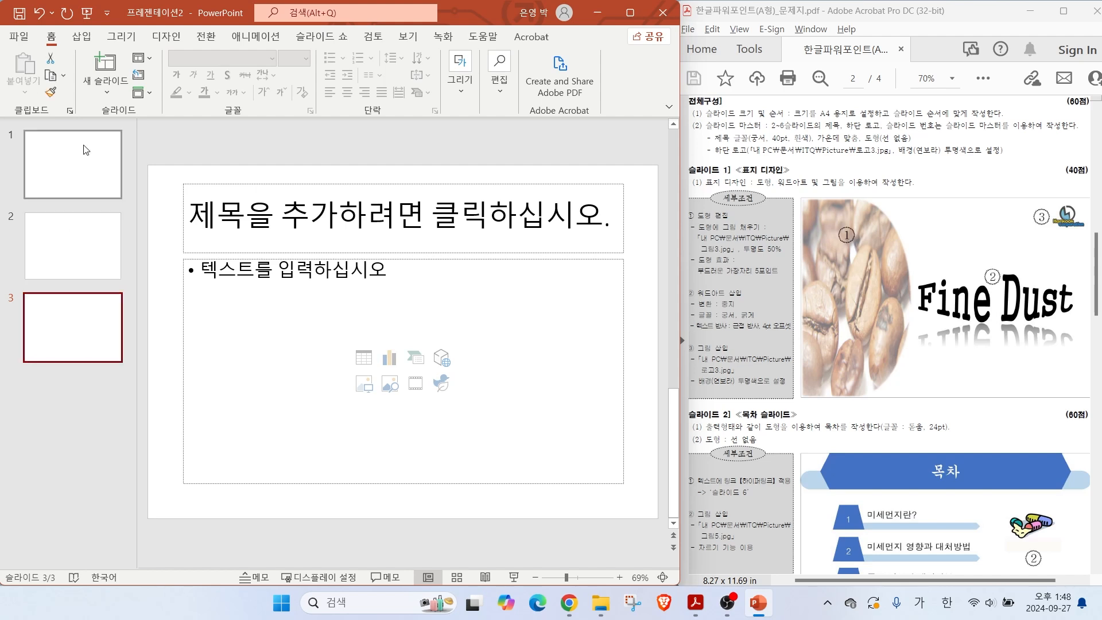
left_click(105, 62)
left_click(105, 62)
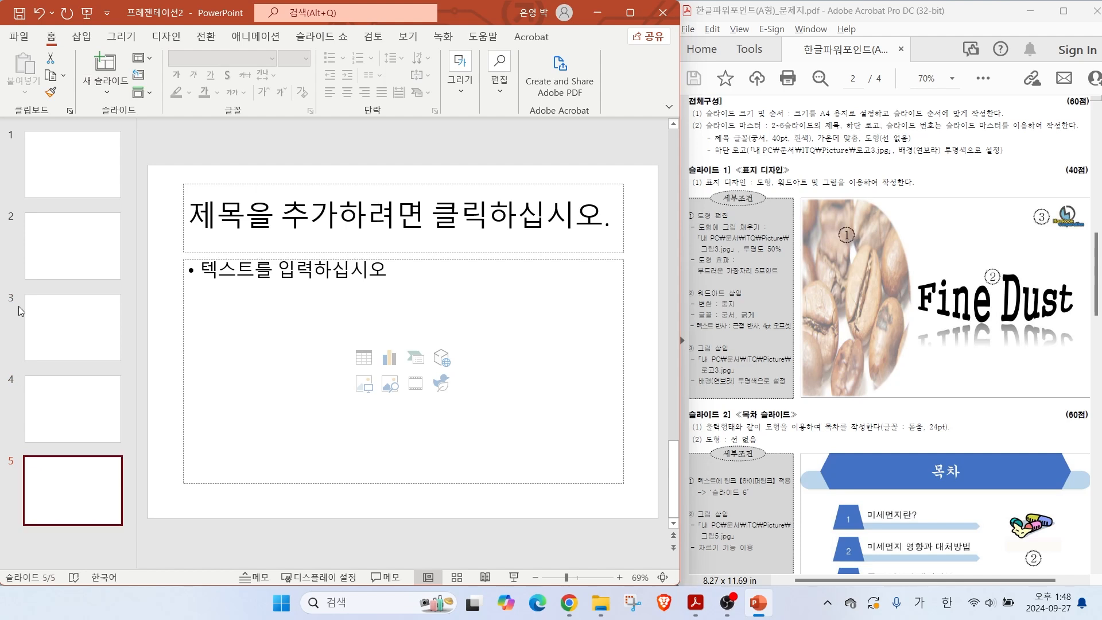
left_click(109, 90)
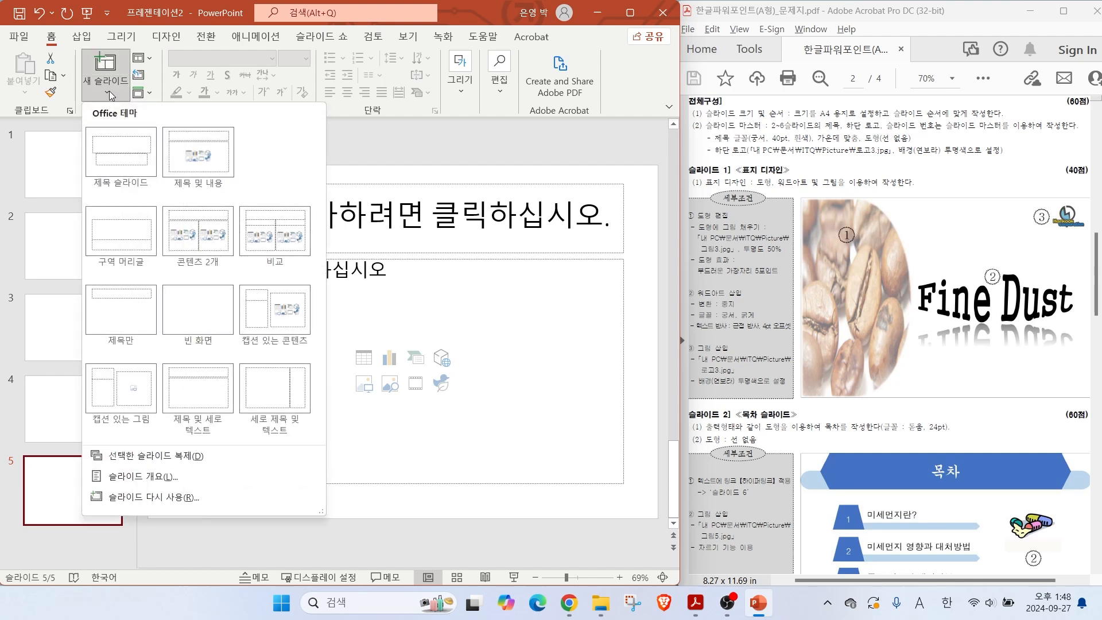
left_click(116, 300)
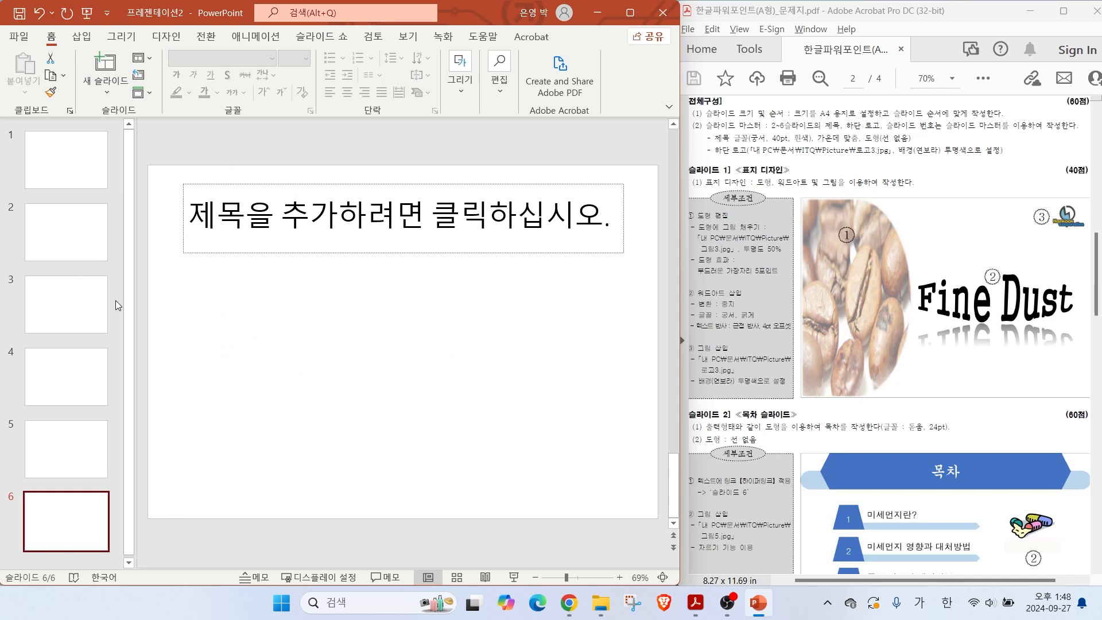
Step: Go through slides 1 to 6 to check each one's layout, ending on slide 1
left_click(69, 157)
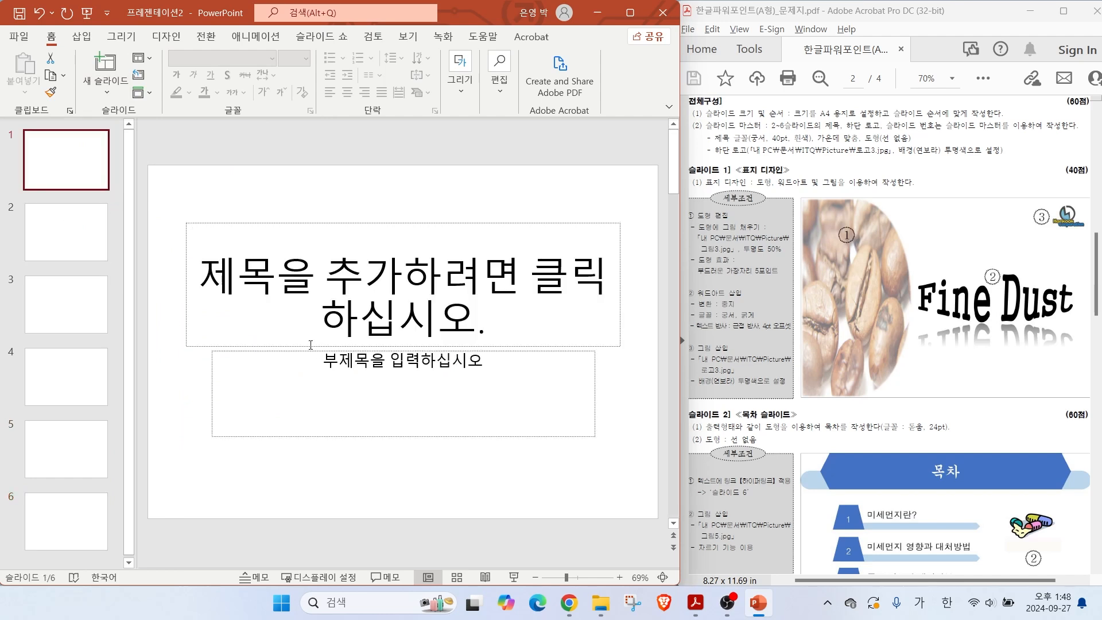
left_click(64, 252)
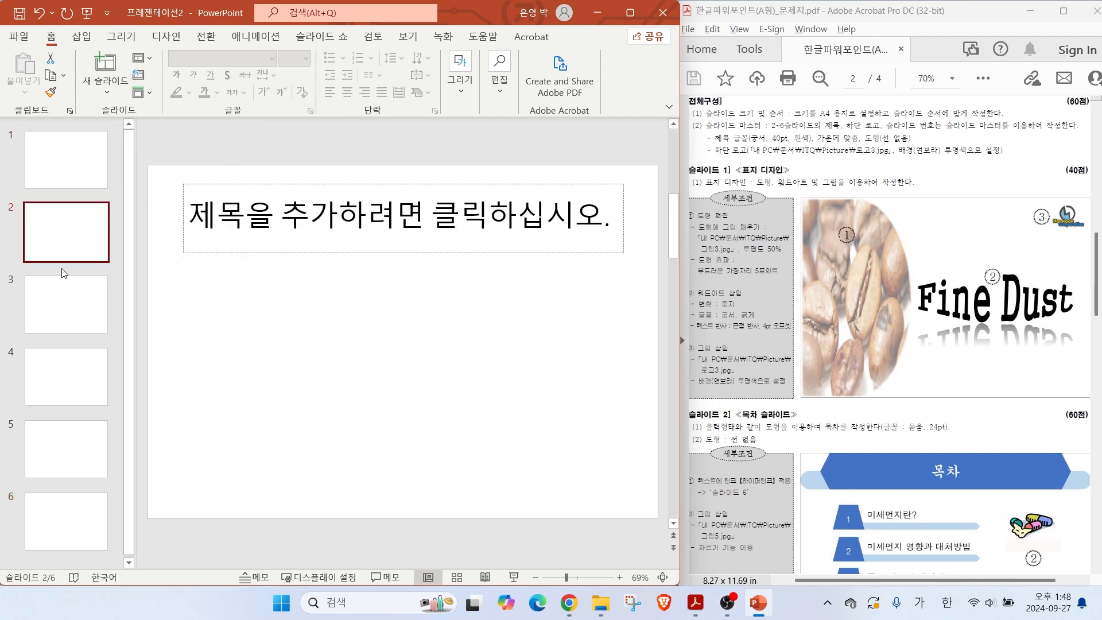
left_click(81, 521)
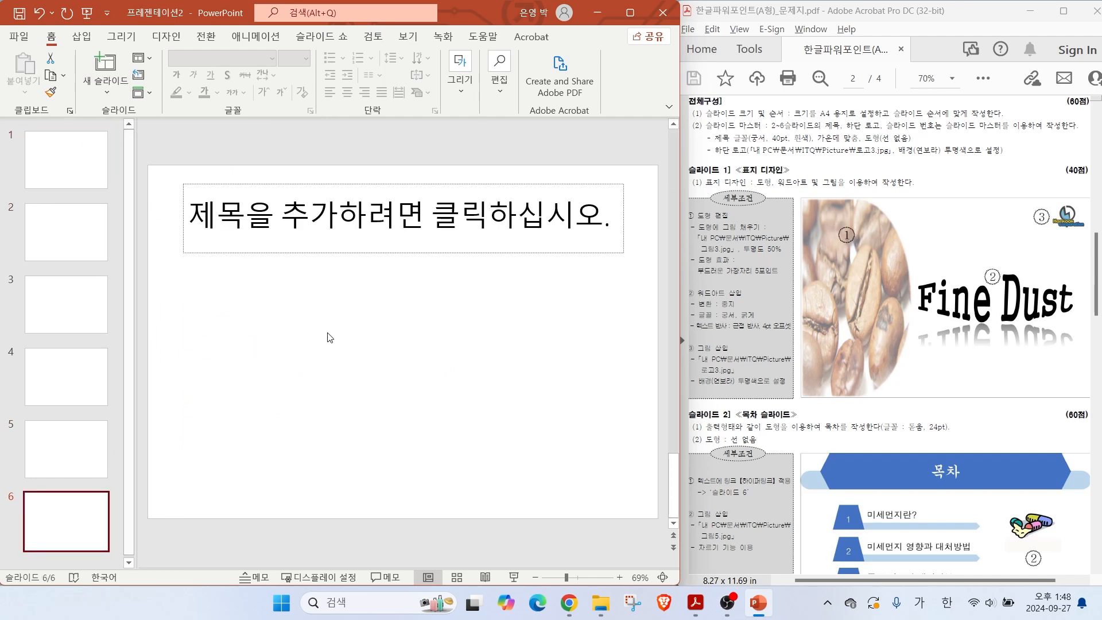
left_click(74, 317)
left_click(64, 371)
left_click(72, 453)
left_click(67, 373)
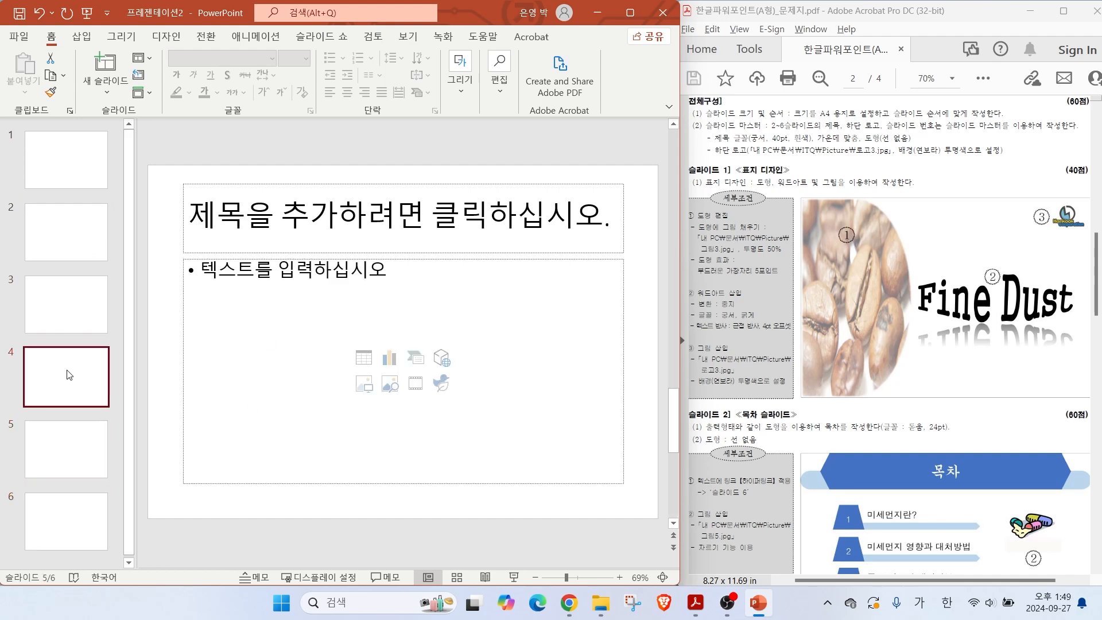
left_click(66, 312)
left_click(86, 366)
left_click(89, 457)
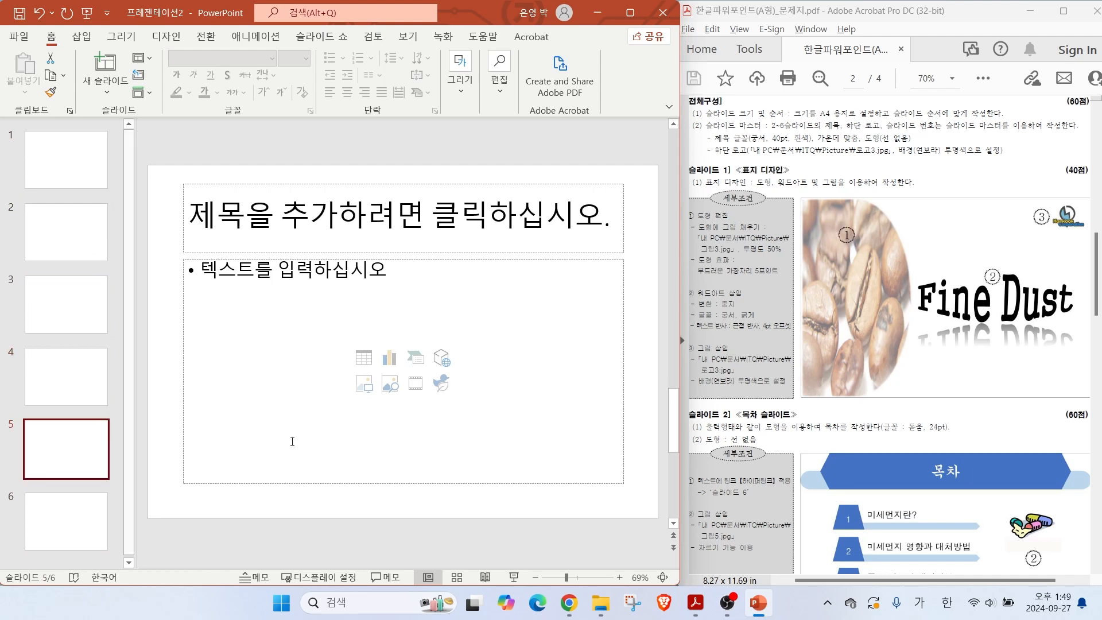
left_click(67, 185)
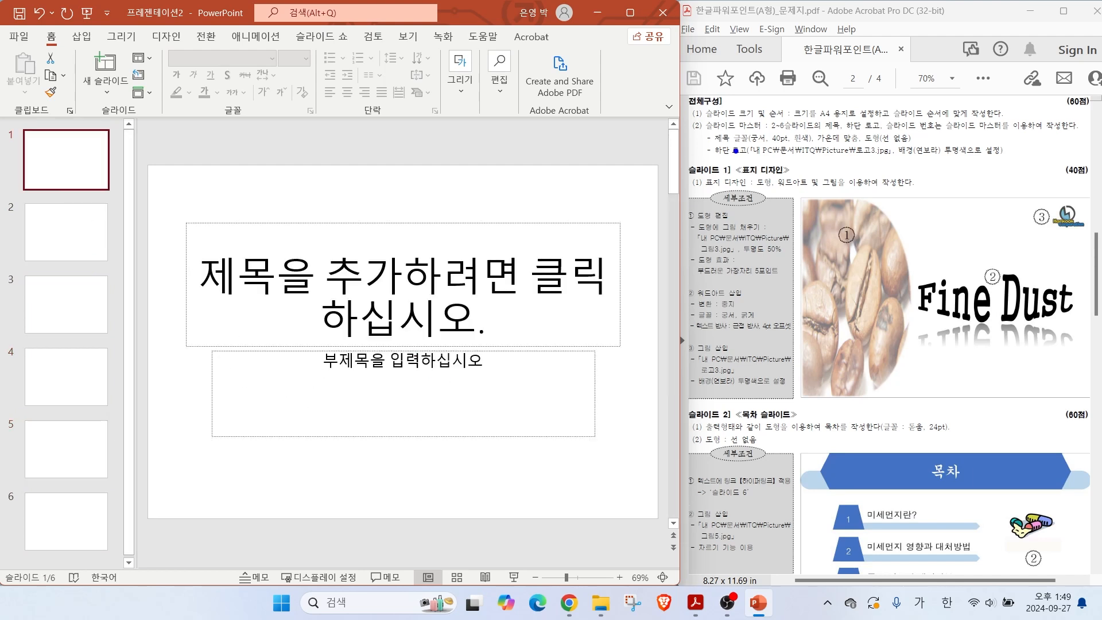
Step: Examine the slide master requirements in the exam PDF and where slide 2 shows its title, bottom logo and slide number
left_click_drag(693, 125, 650, 104)
left_click_drag(766, 135, 858, 134)
mouse_move(940, 503)
left_mouse_down()
mouse_move(975, 432)
mouse_move(956, 448)
left_mouse_up()
scroll(878, 481, "down", 2)
scroll(877, 481, "down", 2)
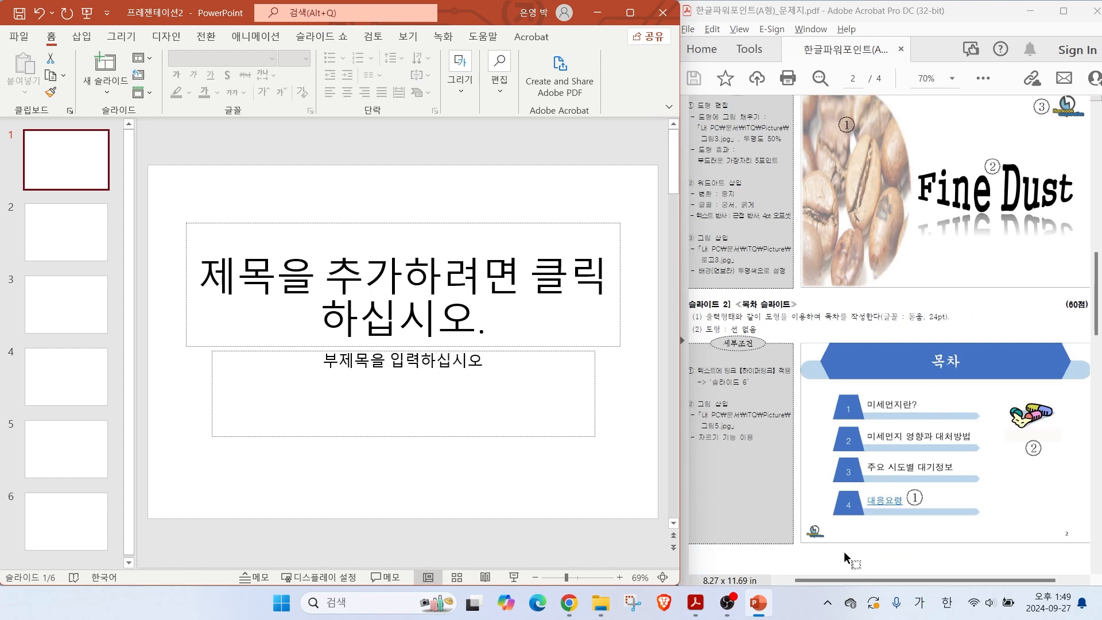
mouse_move(827, 567)
left_mouse_down()
mouse_move(784, 564)
mouse_move(843, 565)
left_mouse_up()
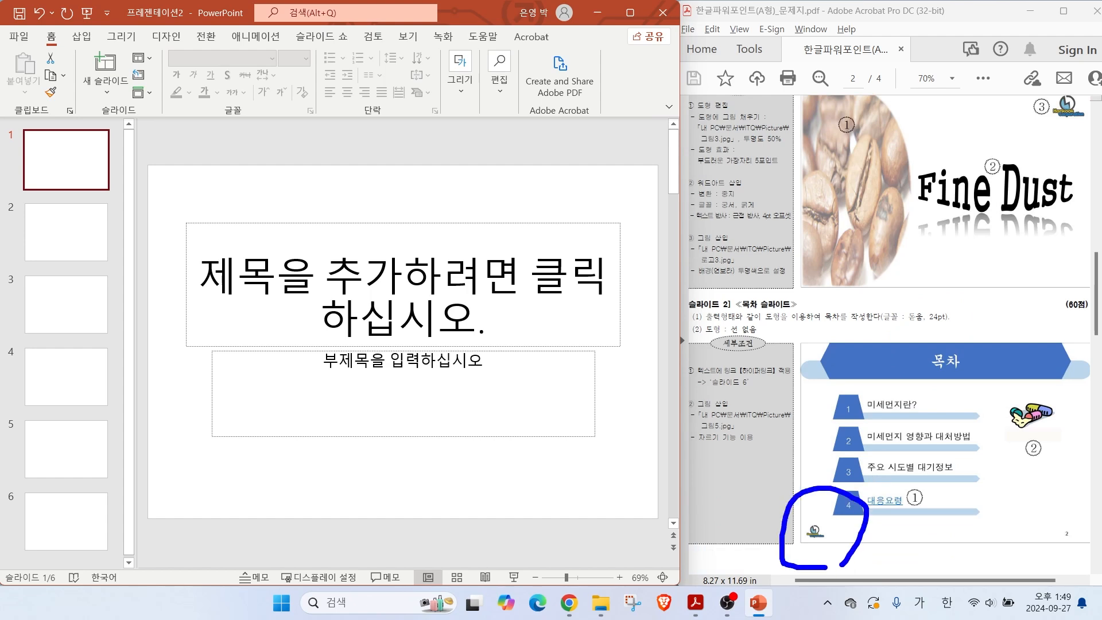
mouse_move(1072, 555)
left_mouse_down()
mouse_move(1056, 549)
mouse_move(1100, 520)
mouse_move(1085, 555)
left_mouse_up()
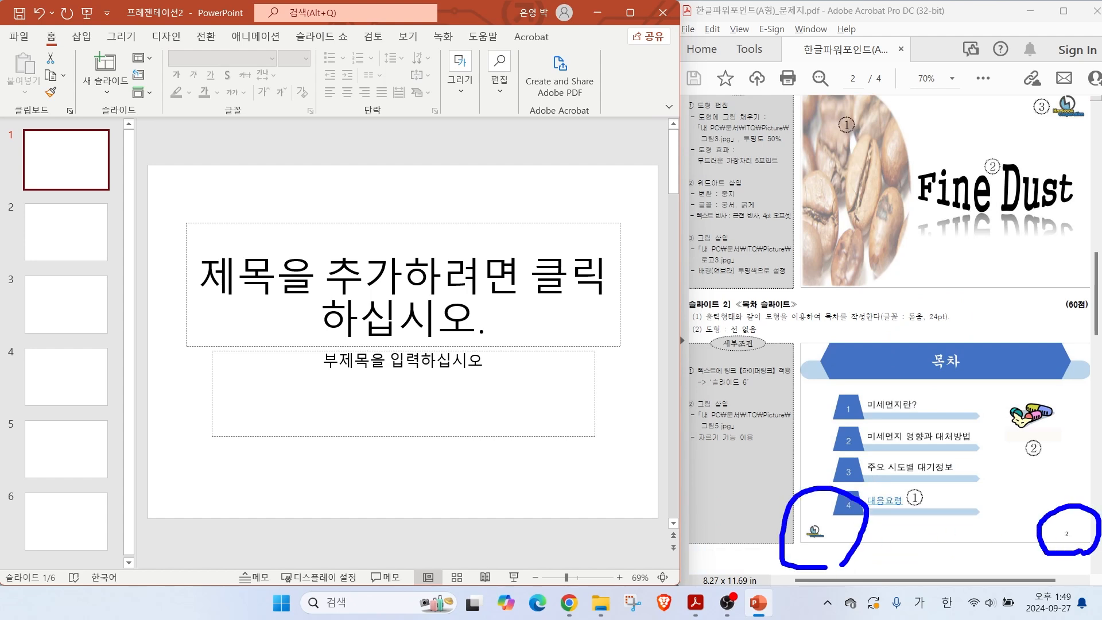
scroll(896, 233, "up", 4)
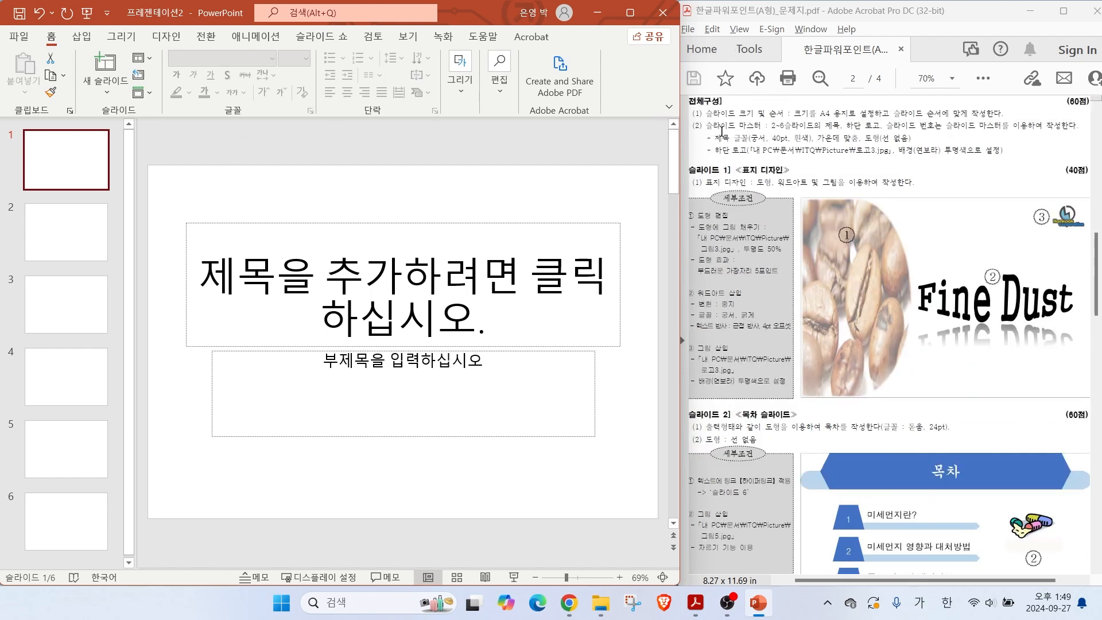
Step: Open the slide master view and select the top-level master that governs all the layouts
left_click(410, 39)
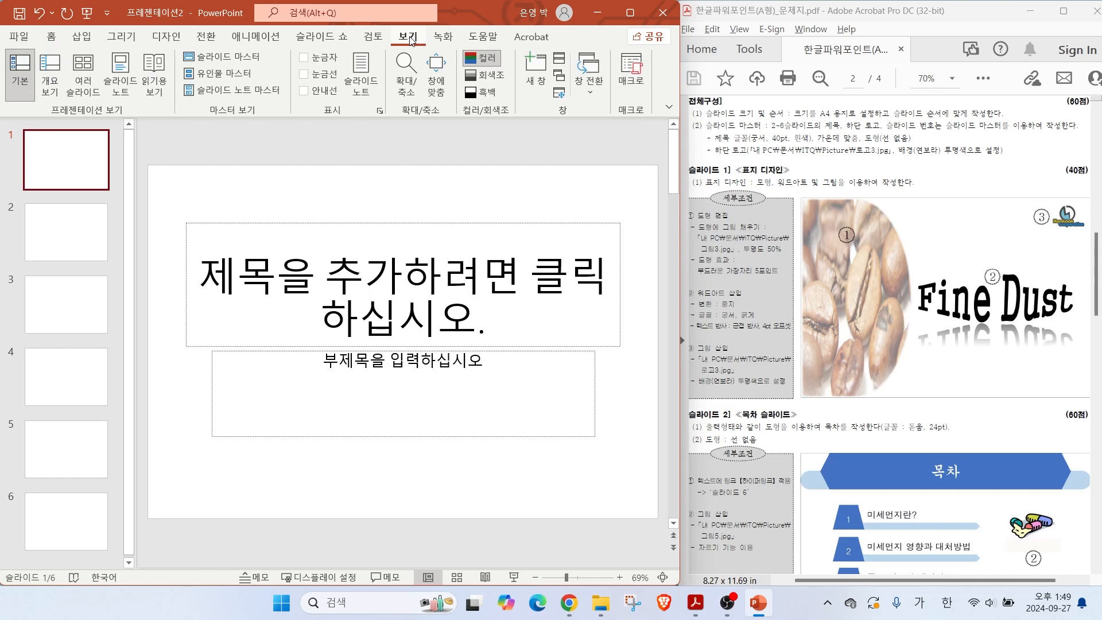
left_click(212, 57)
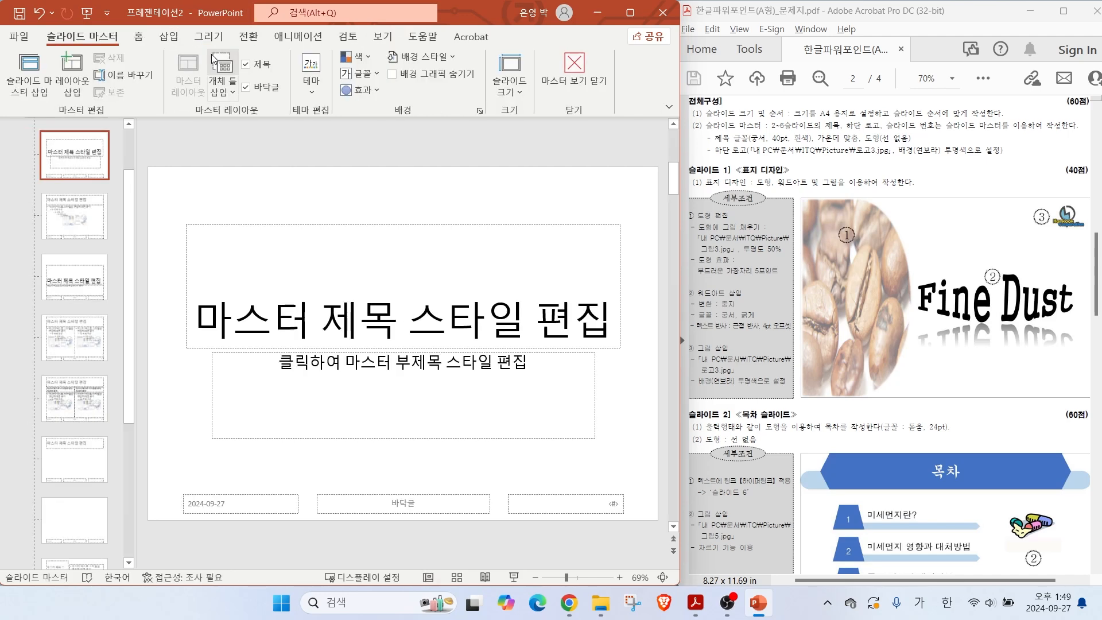
left_click_drag(129, 188, 130, 126)
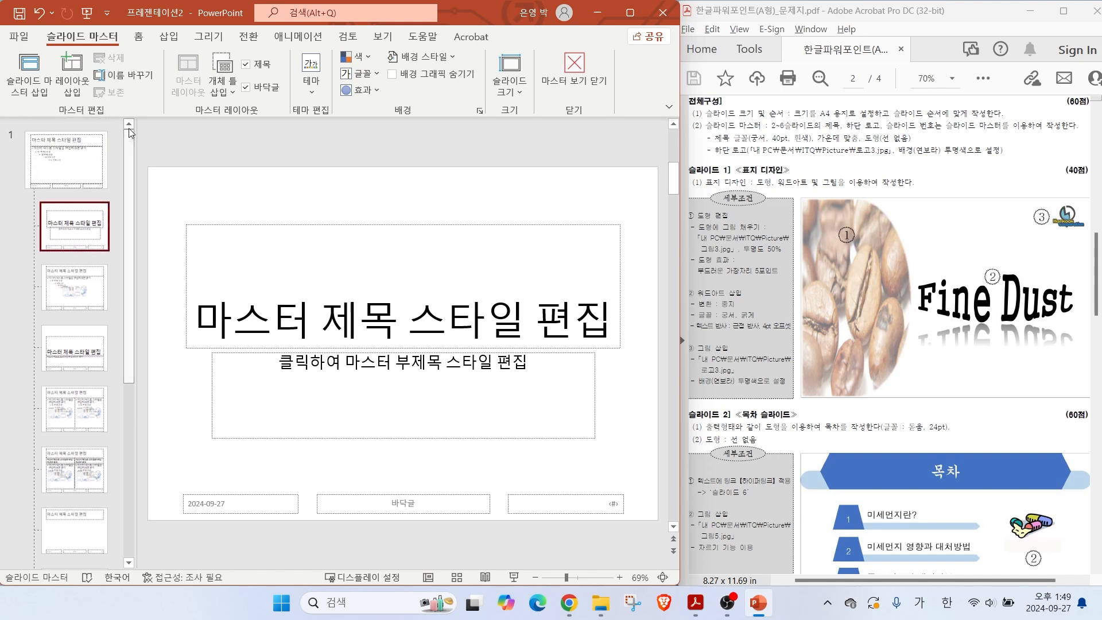
mouse_move(98, 180)
left_mouse_down()
mouse_move(10, 191)
mouse_move(57, 99)
mouse_move(80, 169)
left_mouse_up()
left_click_drag(55, 72, 17, 127)
left_click(60, 156)
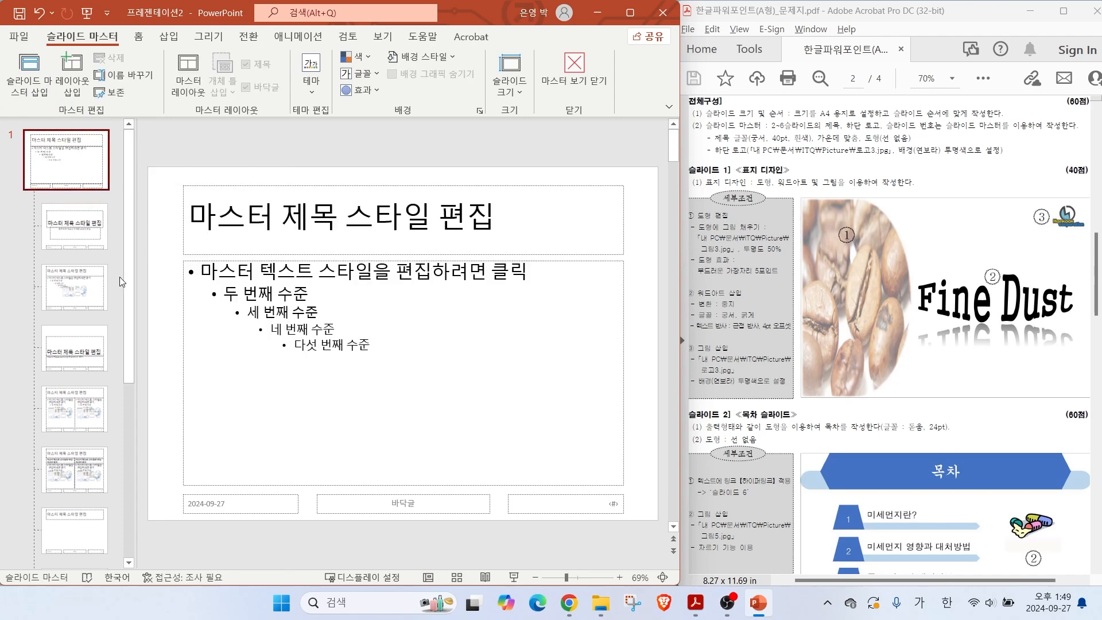
key("ctrl+2")
left_click_drag(101, 235, 156, 198)
left_click_drag(105, 287, 170, 256)
left_click_drag(108, 340, 171, 312)
key("Escape")
Step: Draw a thin rounded rectangle across the full slide width over the master title and round its ends fully
left_click(169, 36)
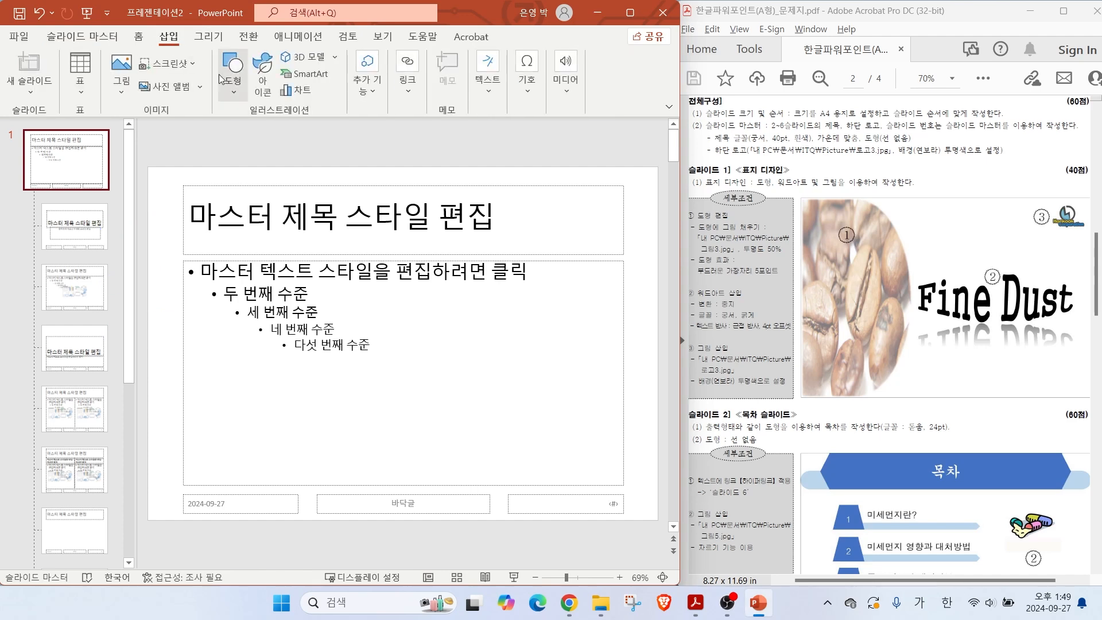
left_click(233, 75)
left_click(922, 416)
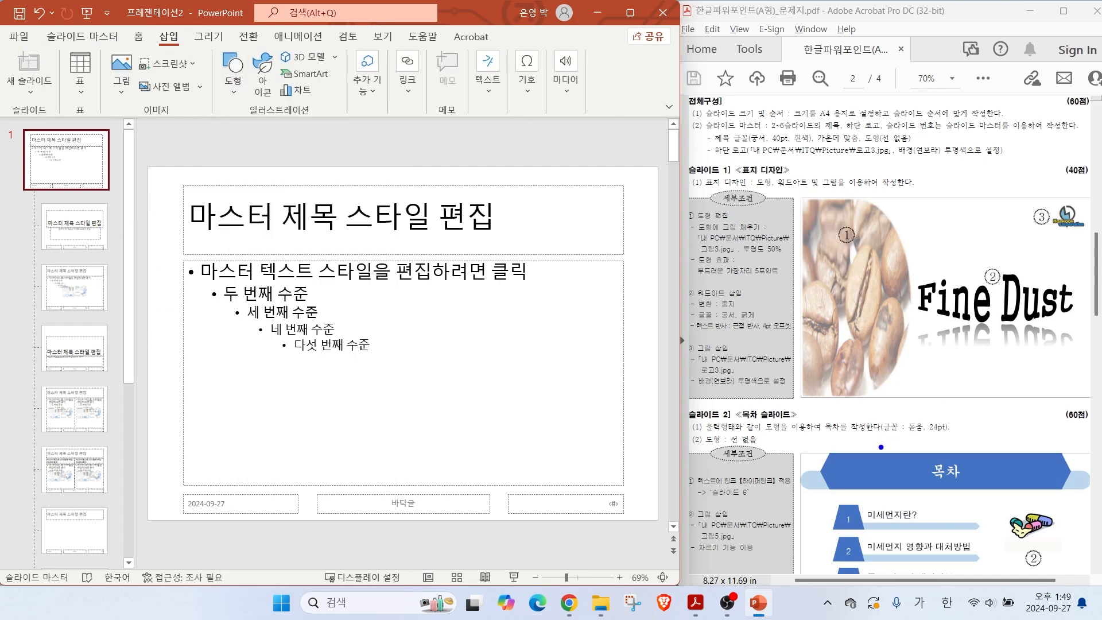
left_click_drag(809, 470, 767, 441)
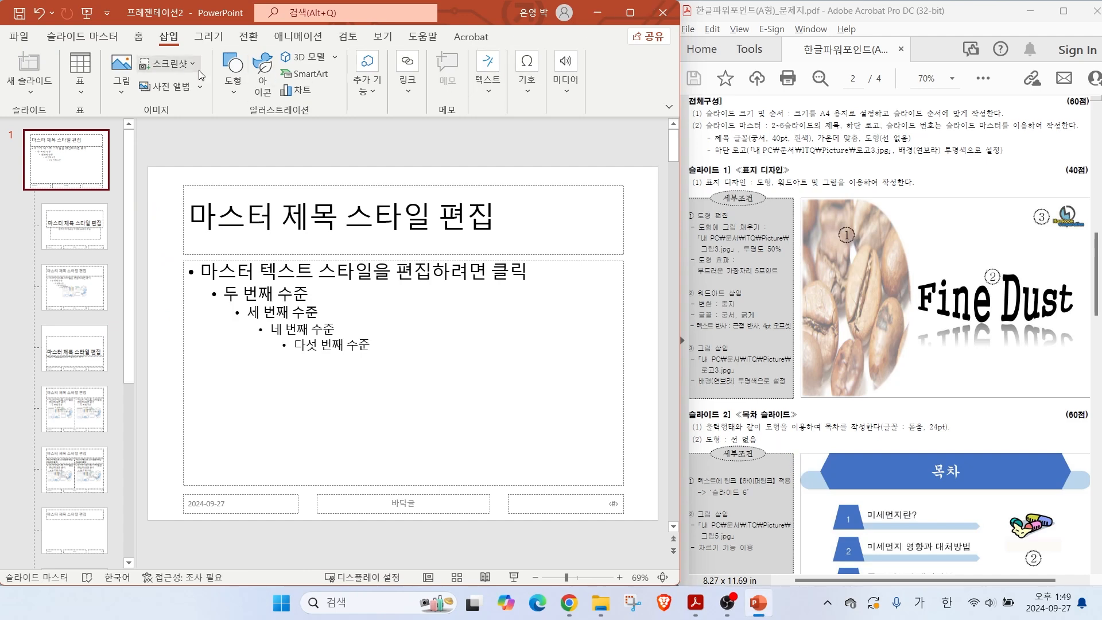
left_click(233, 84)
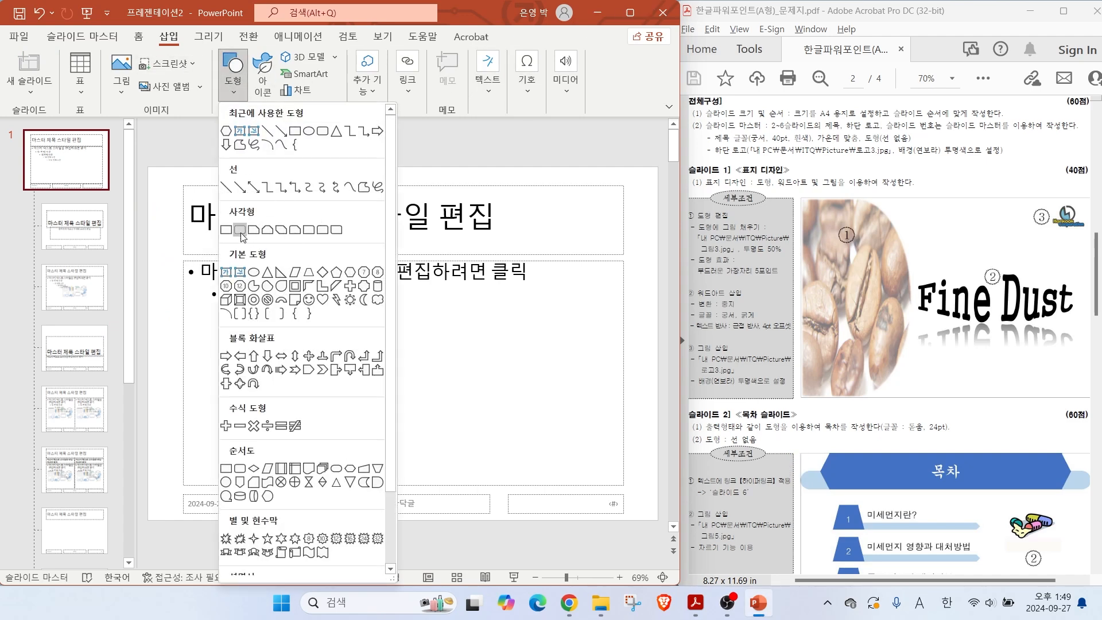
left_click(240, 231)
left_click_drag(148, 208, 658, 227)
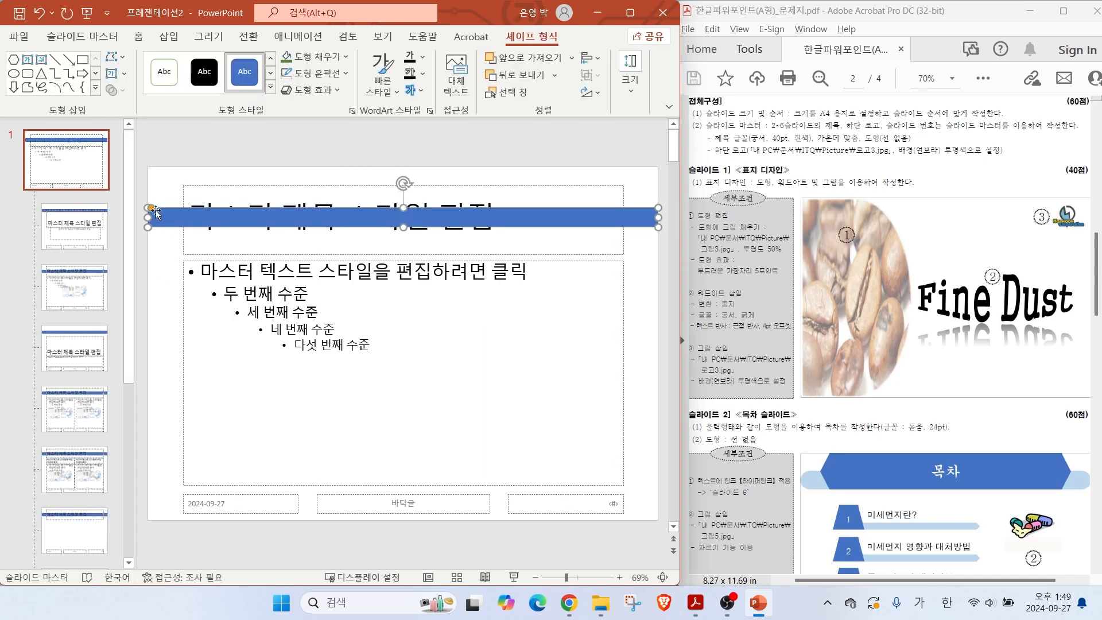
left_click_drag(152, 210, 130, 215)
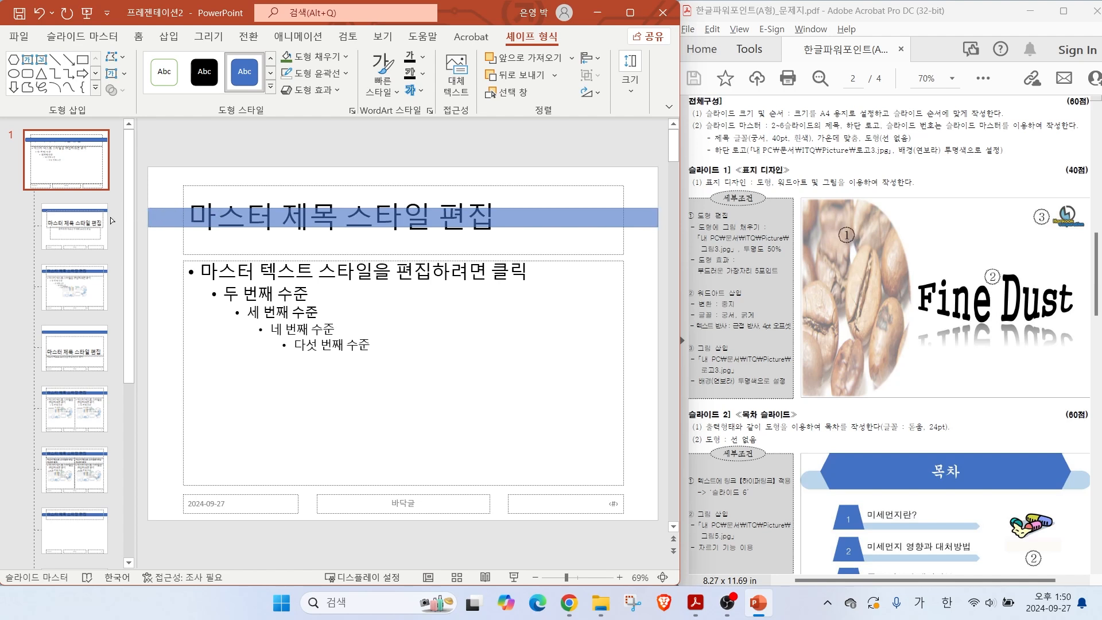
left_click_drag(191, 220, 191, 220)
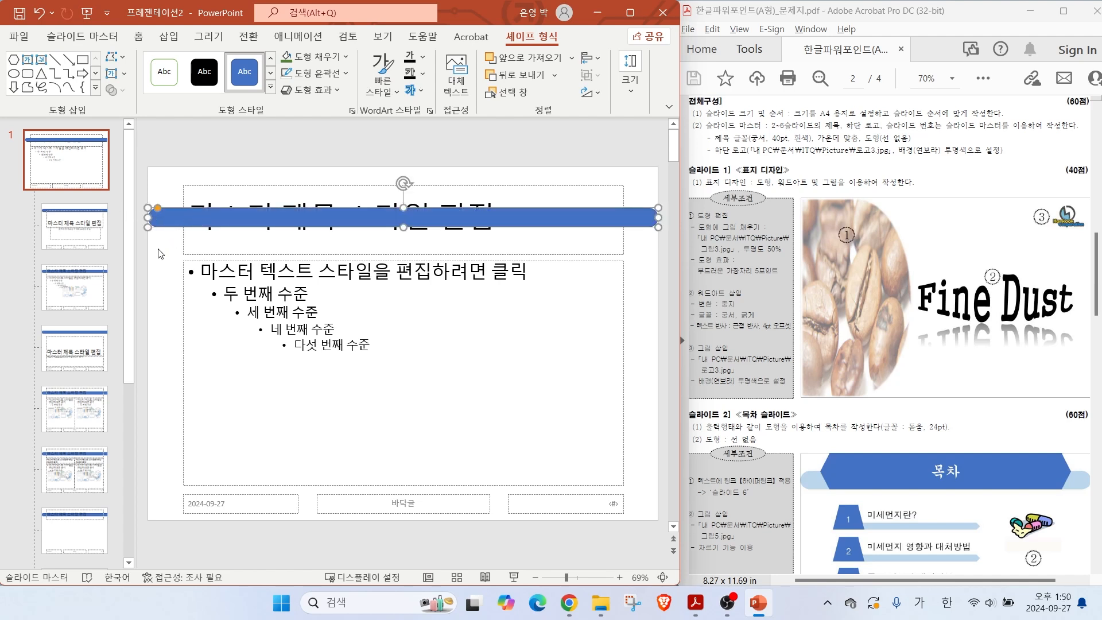
Step: Fill the rounded bar with light gold and remove its outline
left_click(328, 59)
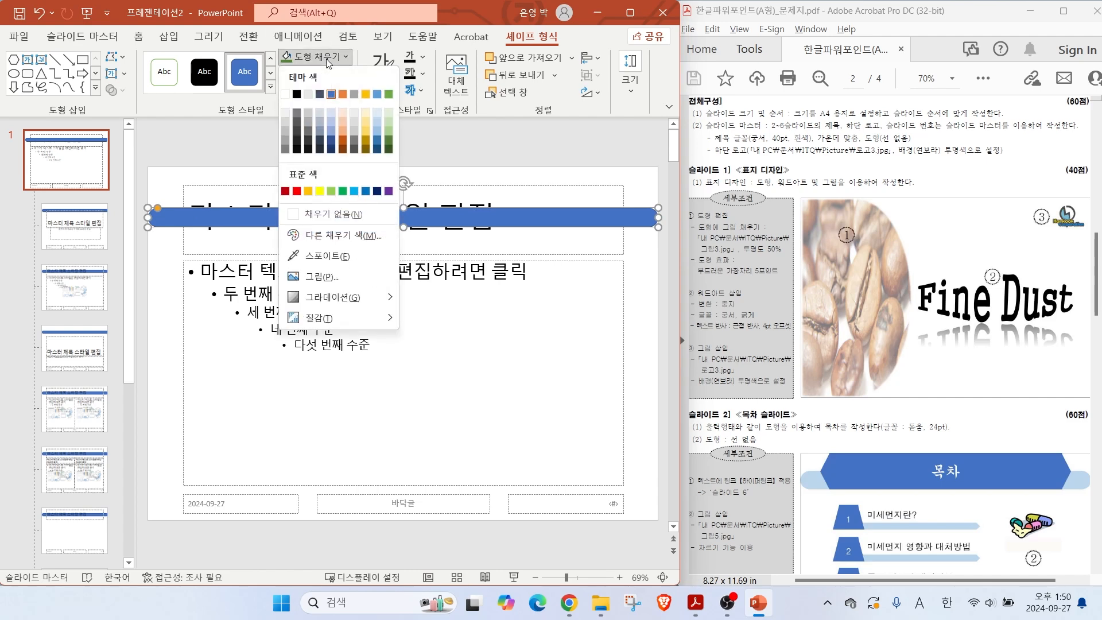
left_click(366, 115)
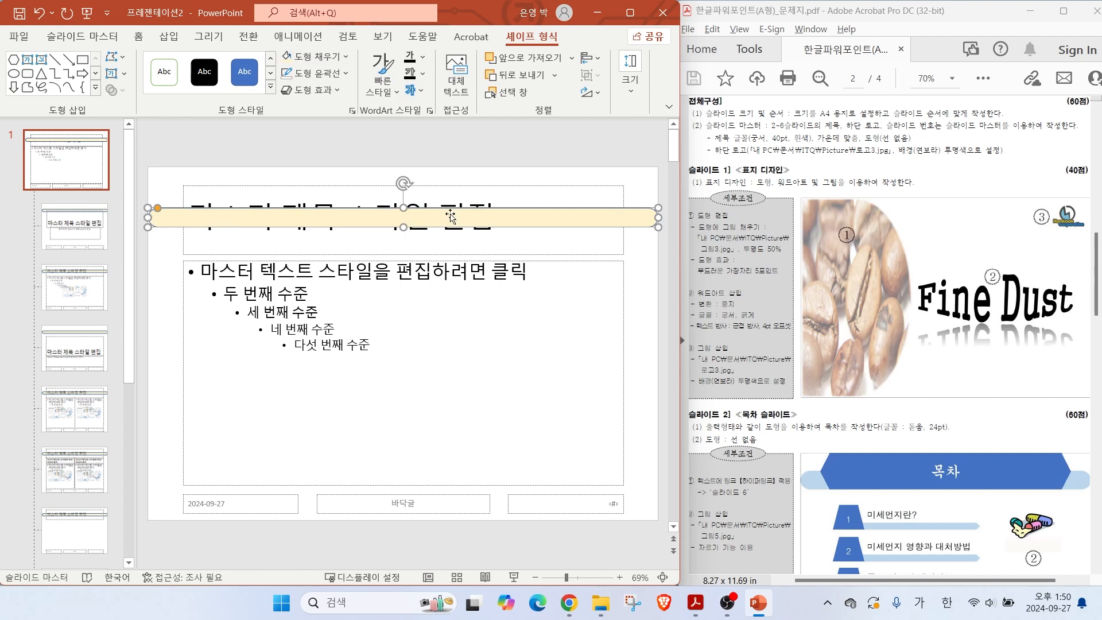
mouse_move(843, 143)
left_mouse_down()
mouse_move(939, 143)
mouse_move(939, 97)
left_mouse_up()
key("Escape")
left_click(311, 80)
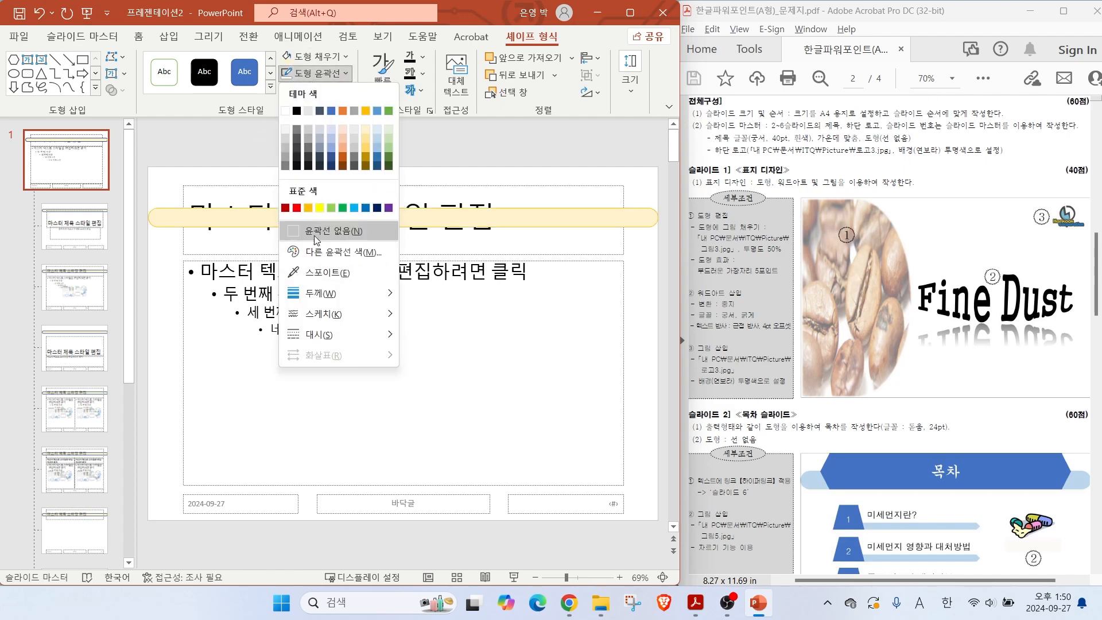
left_click(315, 228)
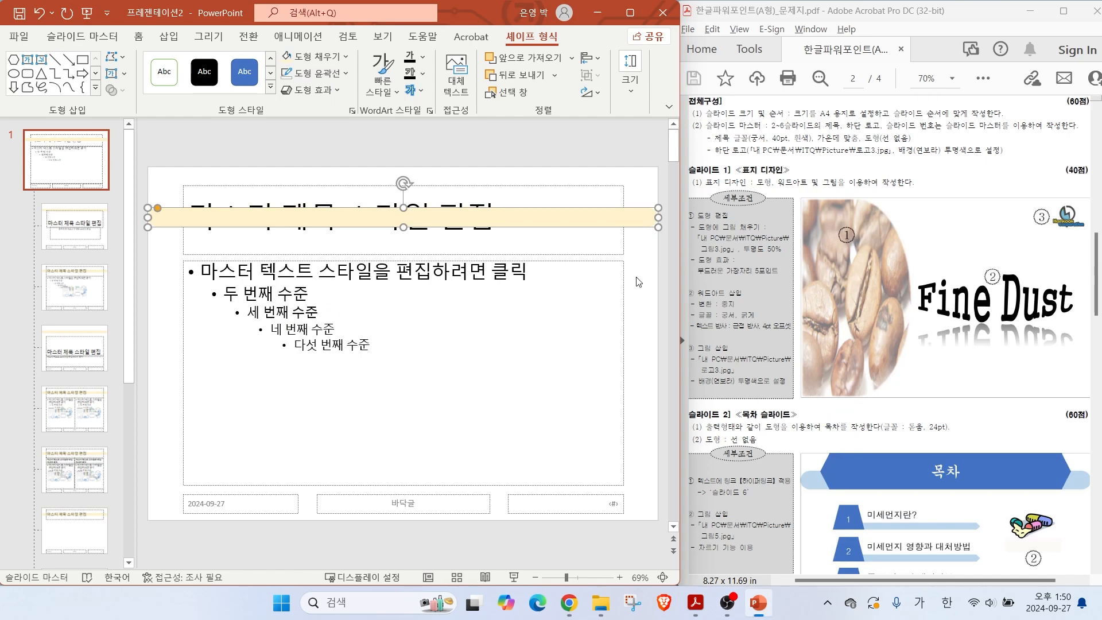
Step: Draw a wide hexagon from the slide's upper edge down to the lower edge of the light gold bar, slightly narrower than the bar
left_click(138, 36)
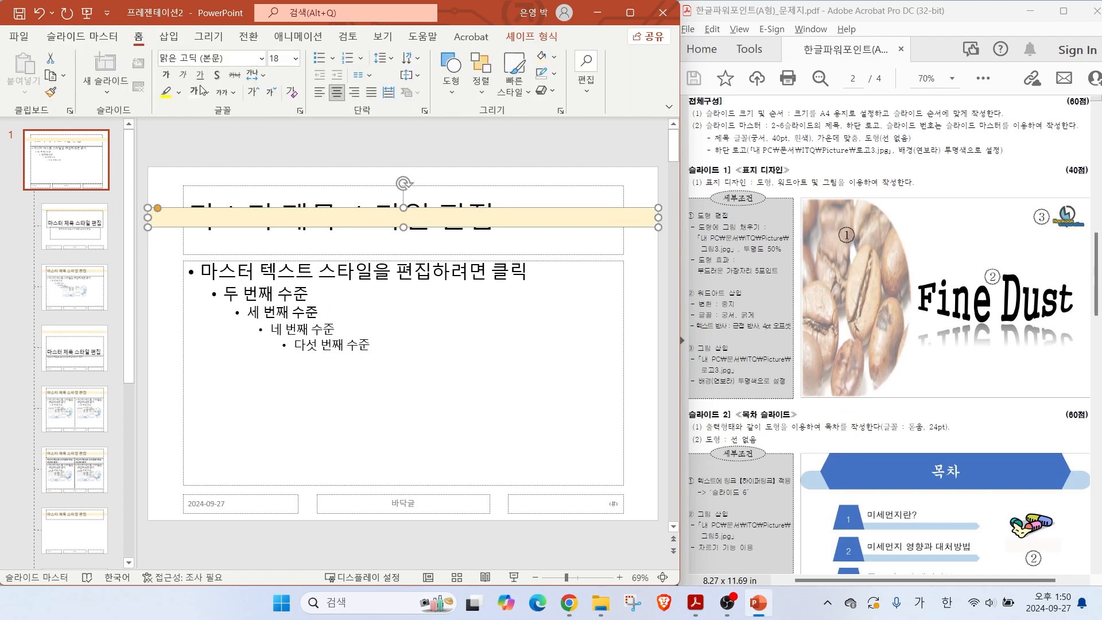
left_click(168, 37)
left_click(234, 74)
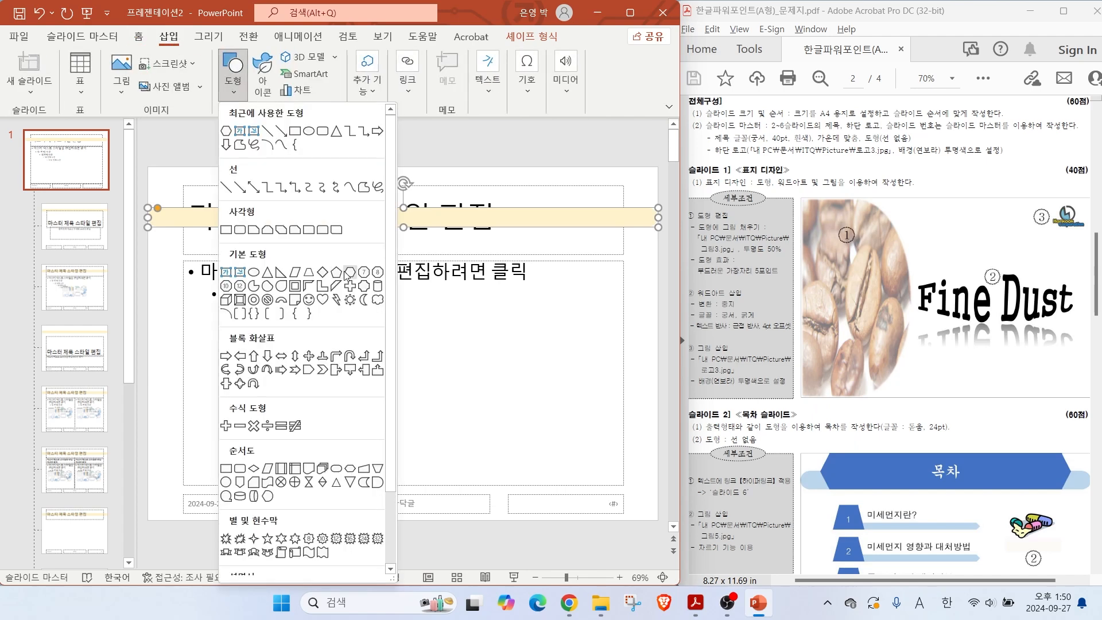
left_click(343, 275)
left_click_drag(178, 166, 637, 227)
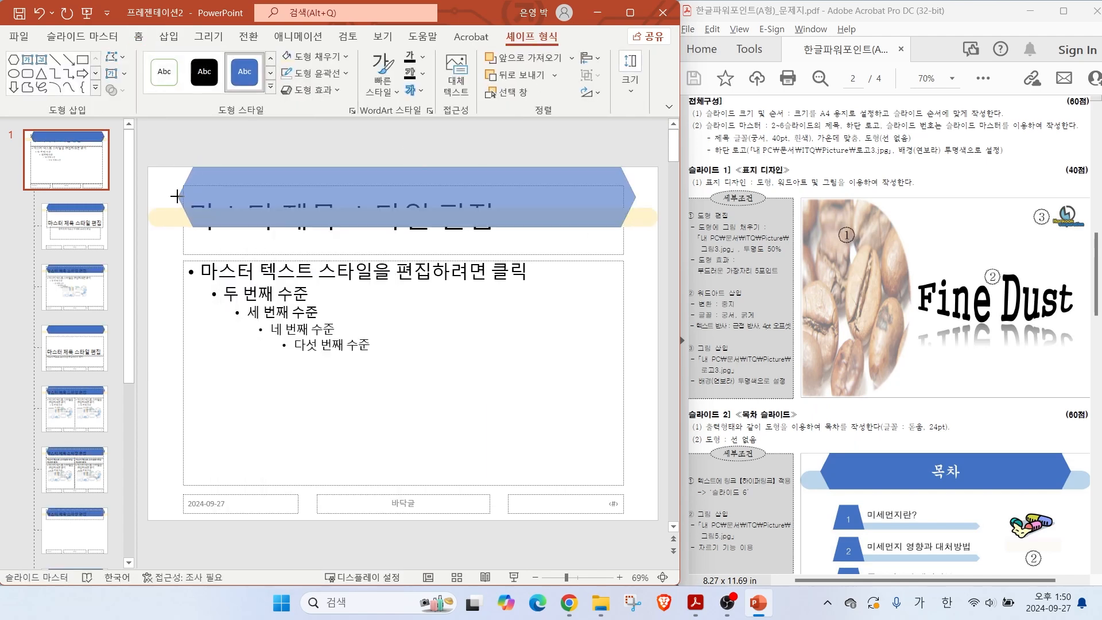
Step: Fill the hexagon with dark gold and remove its outline
left_click(315, 56)
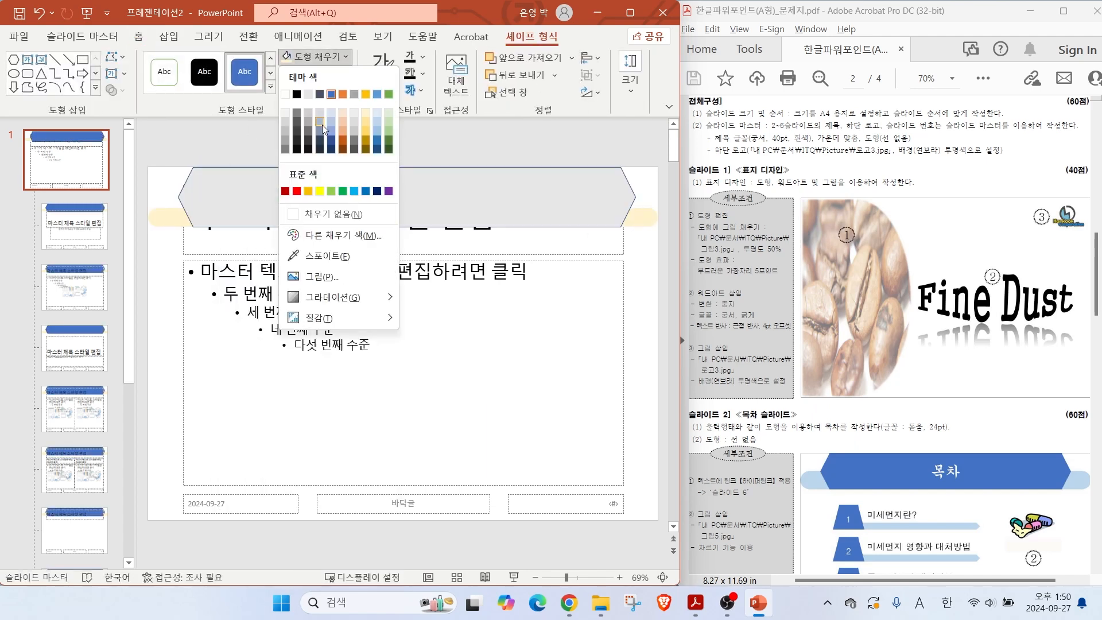
left_click(367, 140)
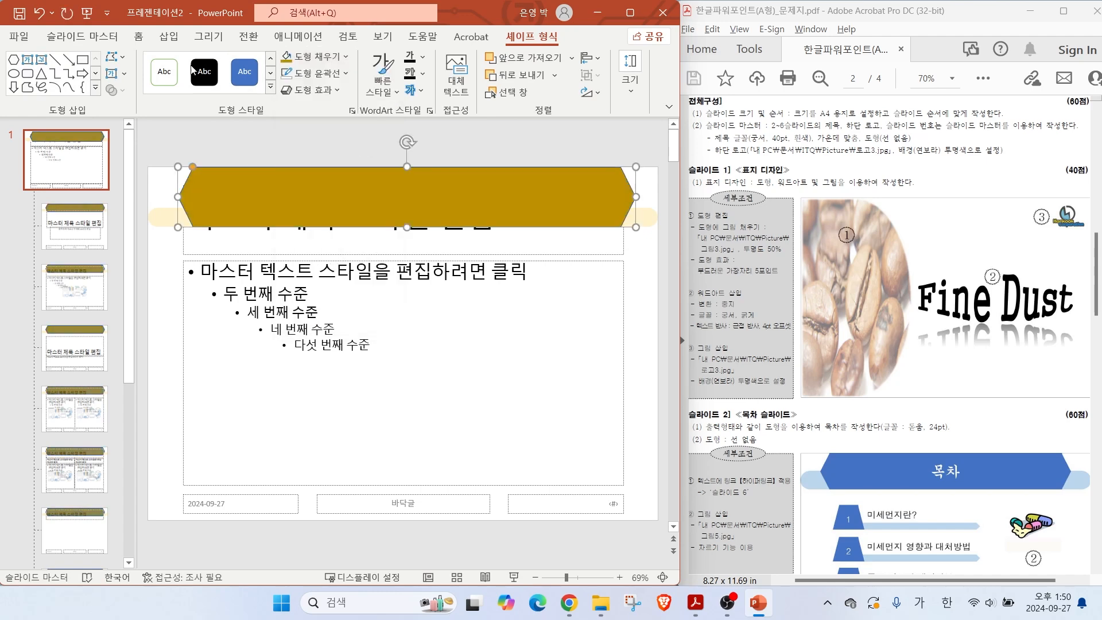
left_click(315, 73)
left_click(311, 231)
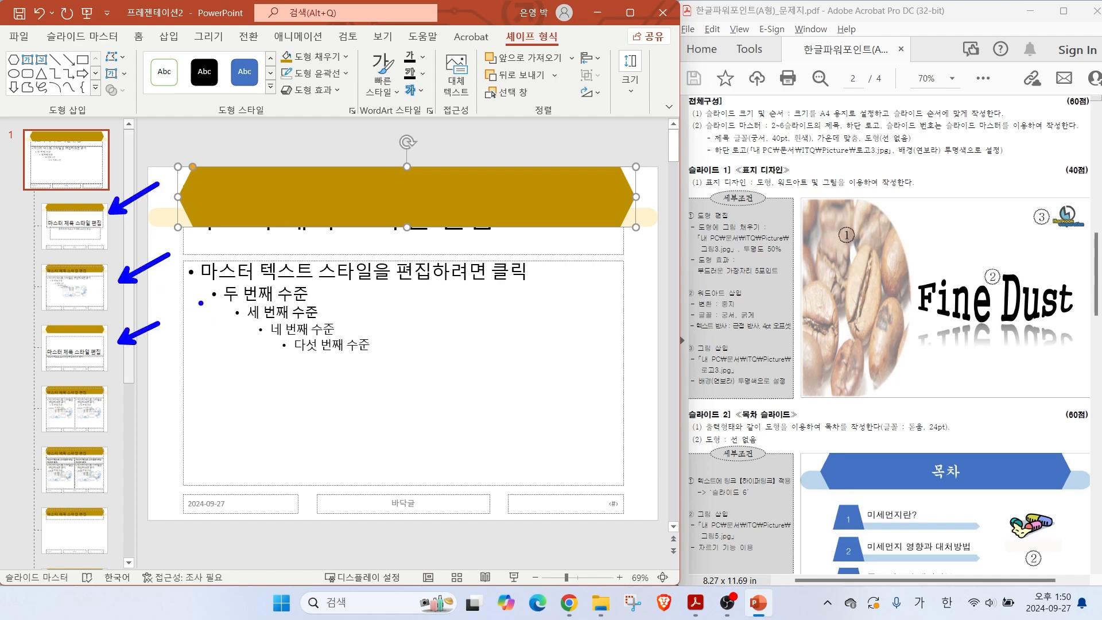
Step: Bring the master title placeholder in front of the hexagon and bar
left_click(242, 253)
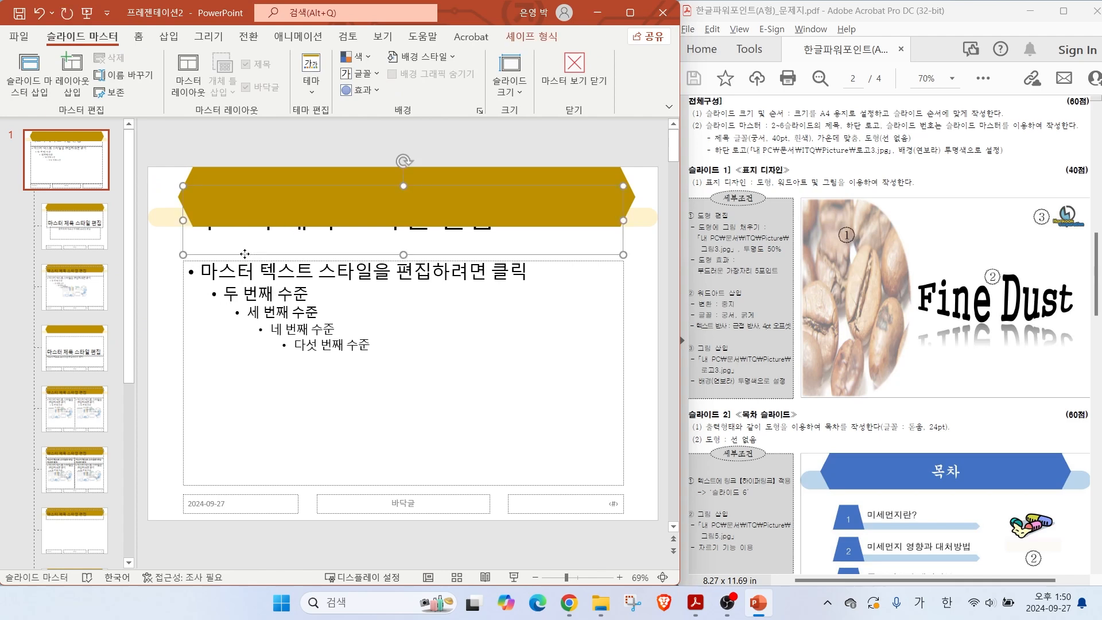
right_click(245, 255)
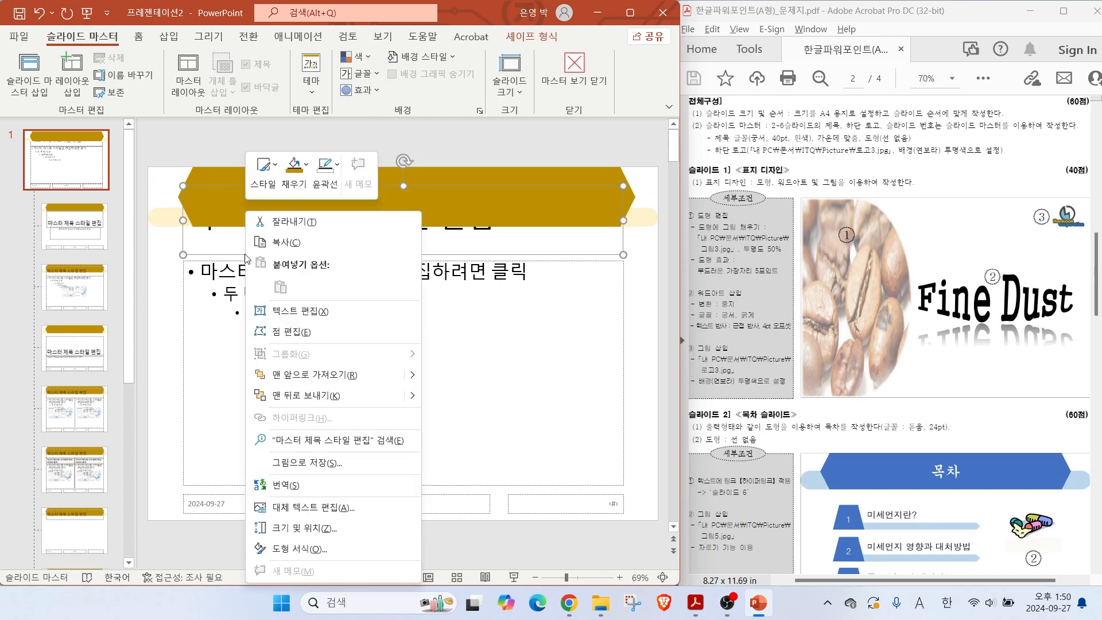
left_click(298, 380)
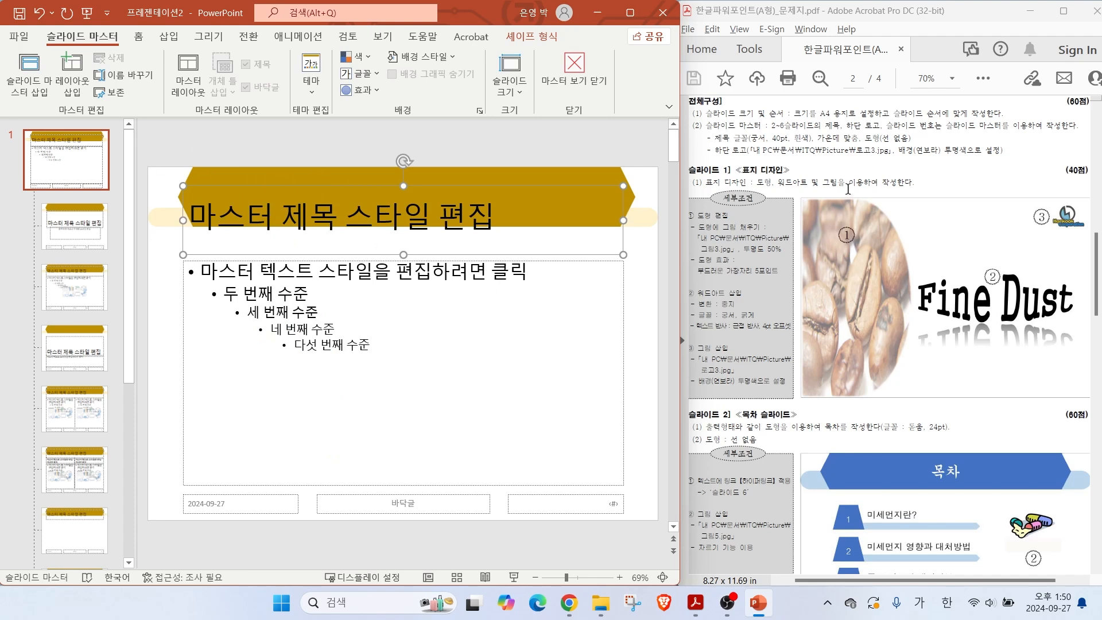
Step: Format the master title text in the 궁서 font at 40 pt in white
left_click_drag(732, 147, 825, 146)
key("Escape")
left_click(139, 37)
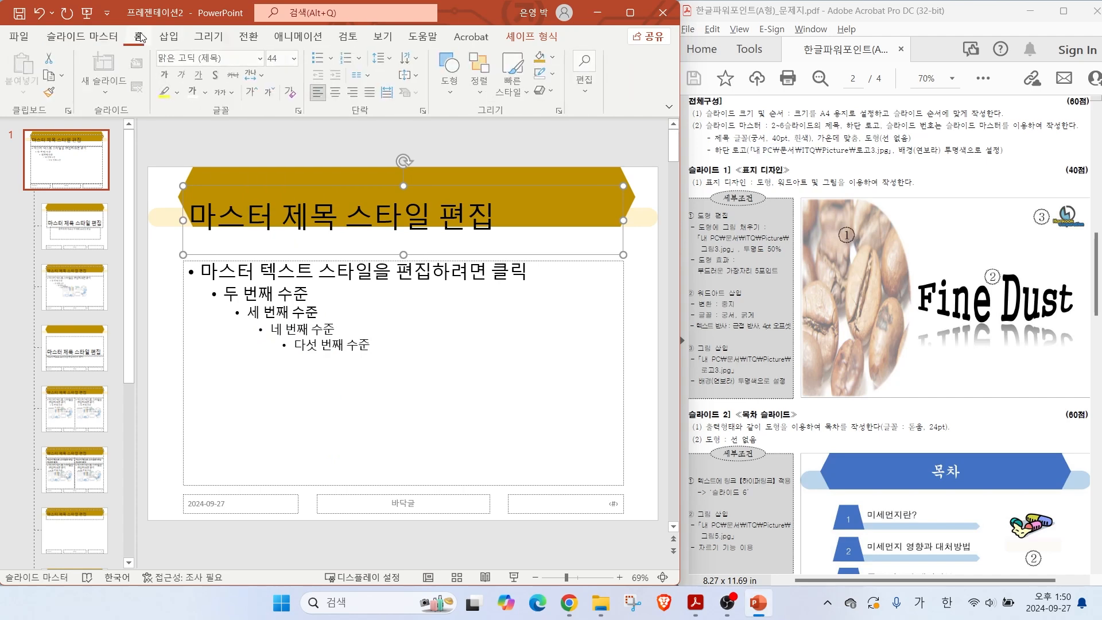
left_click(260, 61)
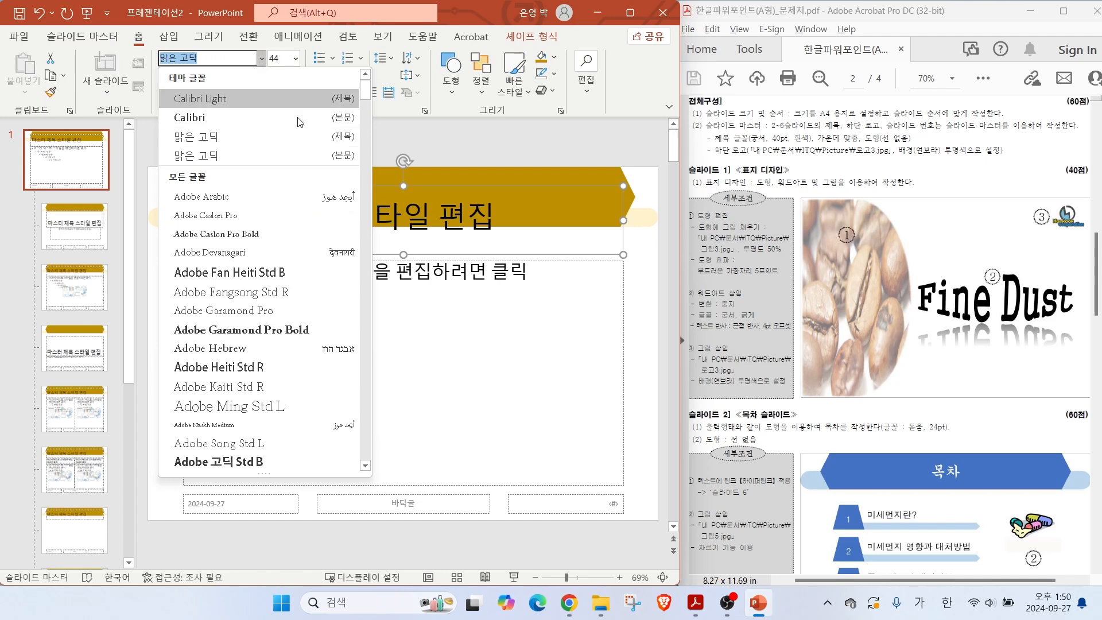
left_click_drag(365, 86, 378, 414)
scroll(287, 345, "down", 2)
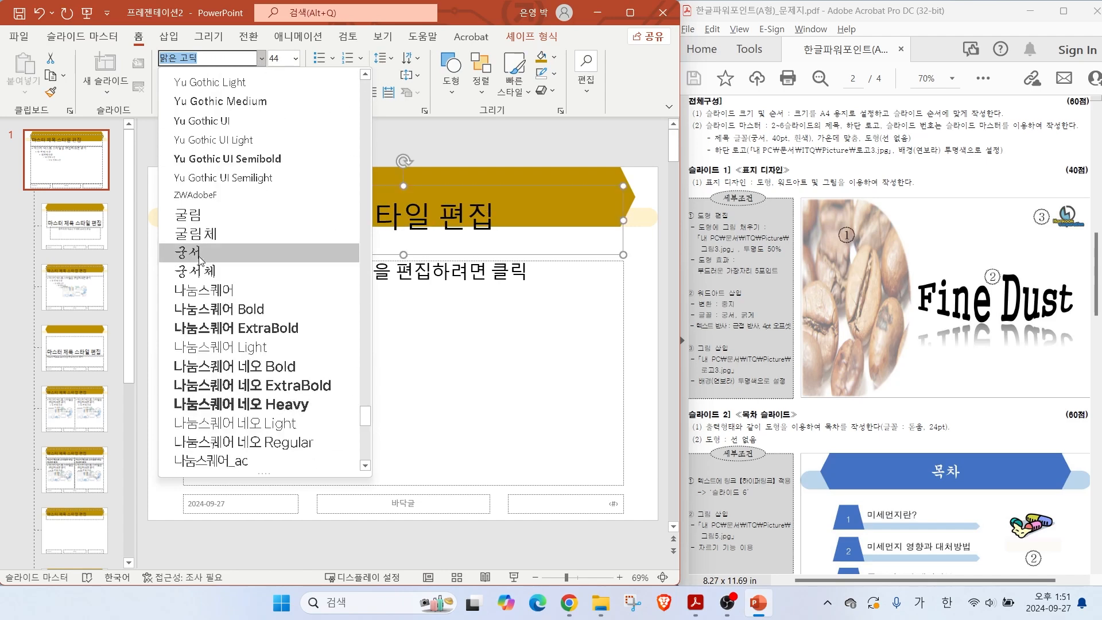
left_click(186, 249)
left_click(295, 59)
left_click(280, 252)
left_click(194, 93)
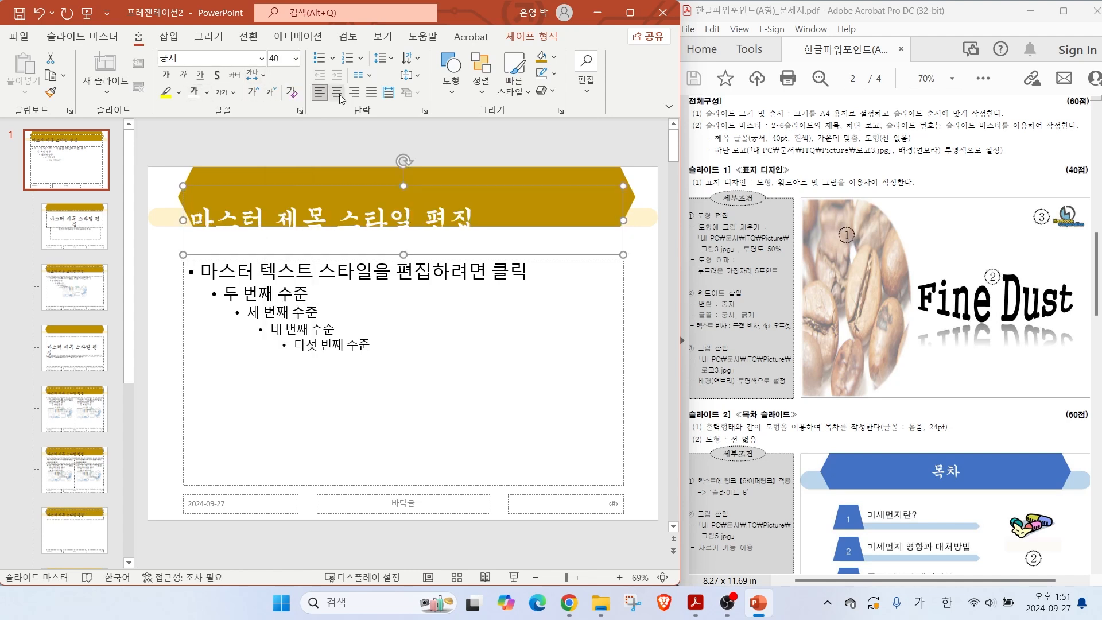
Step: Center the master title text and resize its placeholder to the hexagon's height
left_click(337, 92)
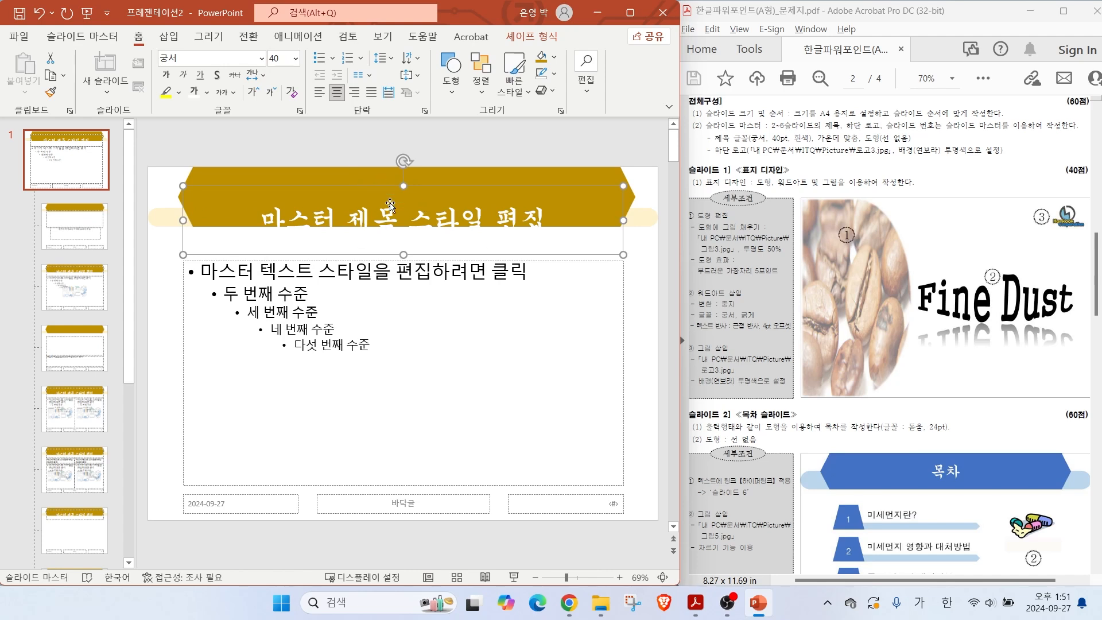
left_click_drag(404, 254, 399, 227)
left_click_drag(404, 185, 403, 167)
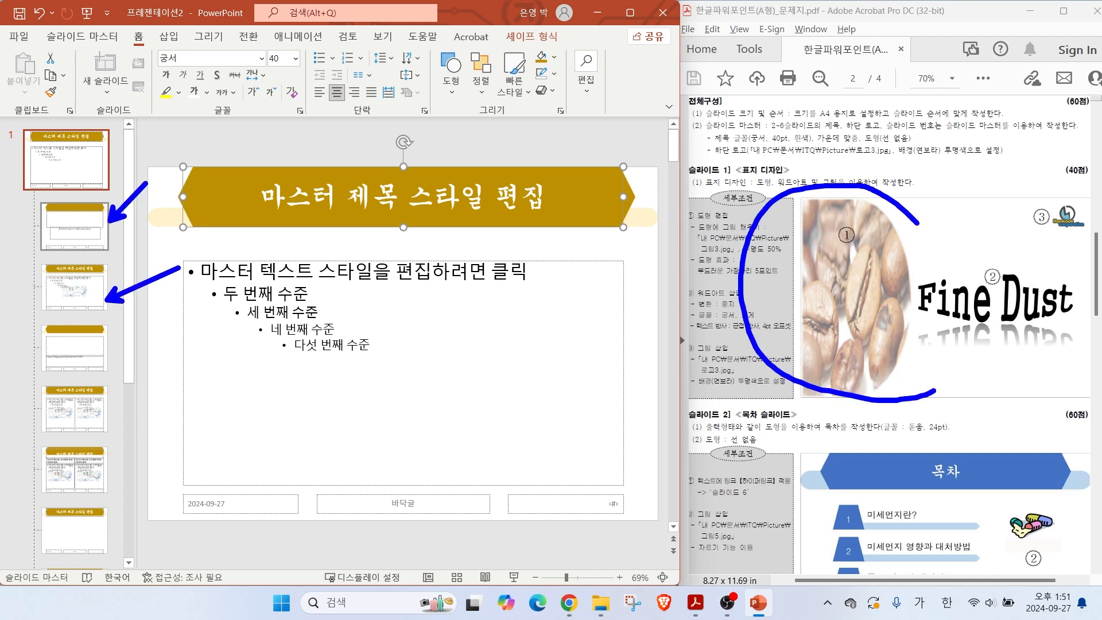
Step: Hide the background graphics on the title slide layout and close the slide master view
left_click_drag(917, 223, 862, 390)
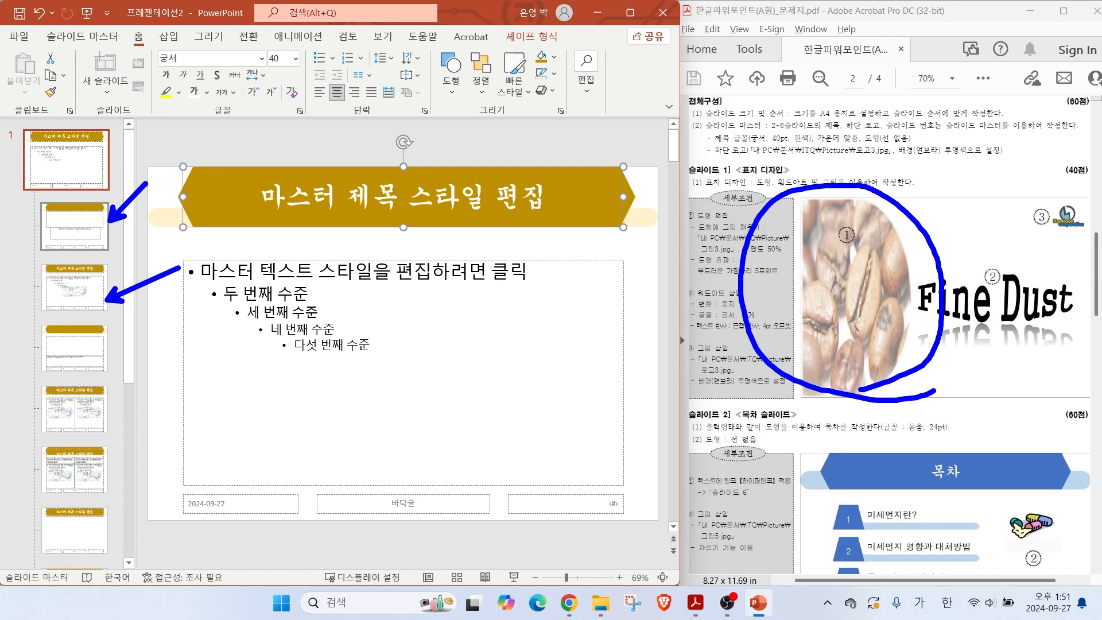
left_click(79, 233)
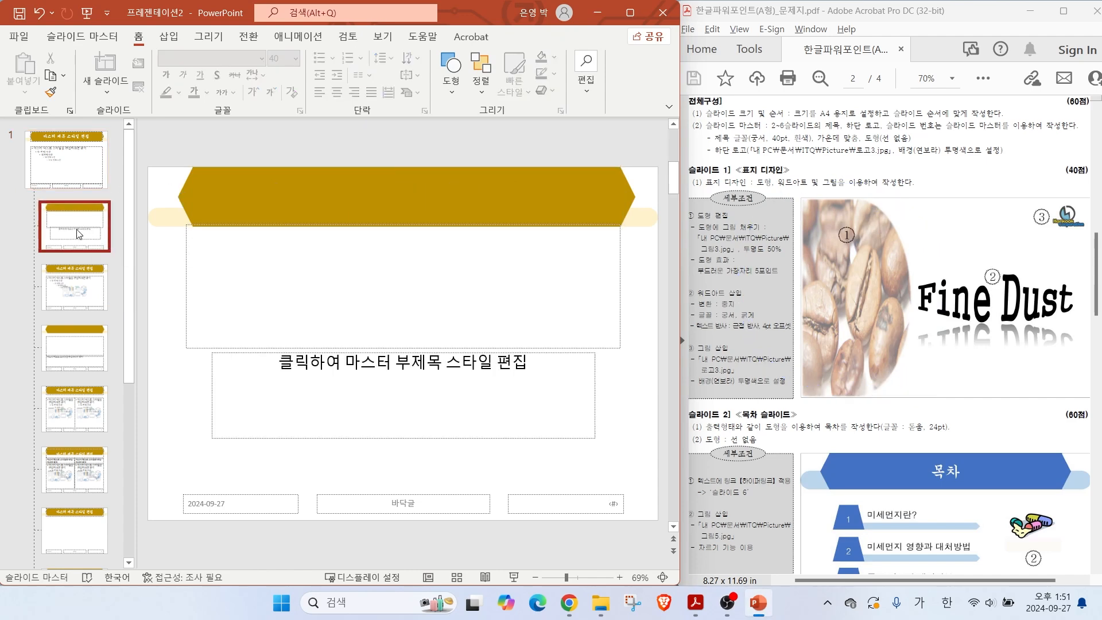
key("ctrl")
key("ctrl")
mouse_move(127, 30)
left_mouse_down()
mouse_move(100, 68)
mouse_move(106, 9)
mouse_move(117, 57)
mouse_move(175, 92)
left_mouse_up()
left_click(112, 36)
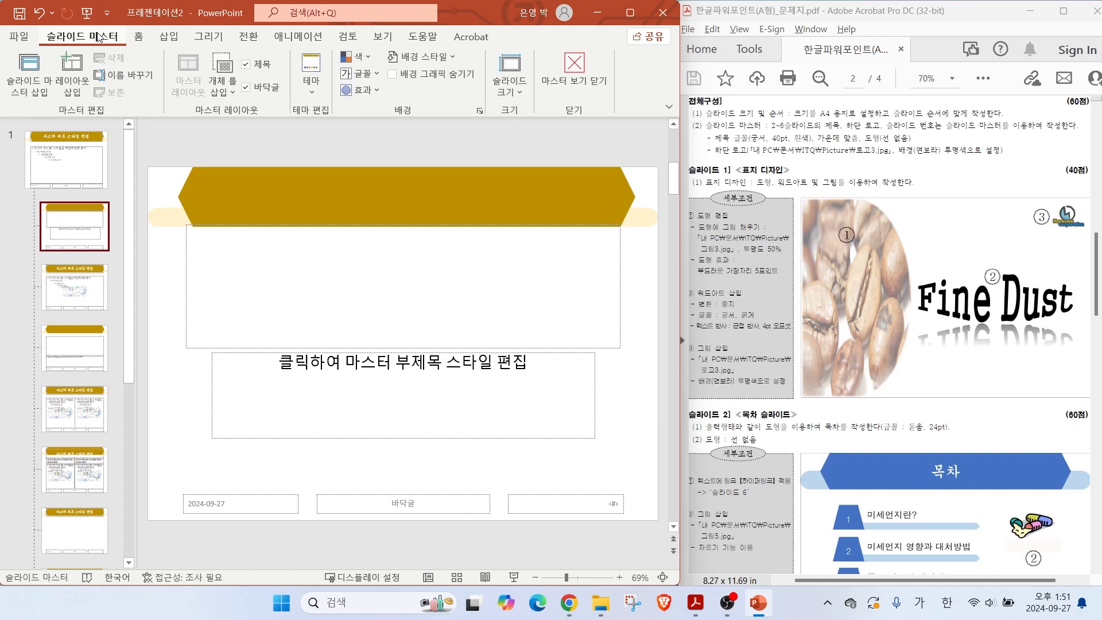
left_click_drag(379, 76, 411, 56)
key("Escape")
left_click(393, 74)
left_click_drag(105, 283, 144, 272)
left_click_drag(99, 332, 150, 323)
mouse_move(109, 235)
left_mouse_down()
mouse_move(104, 211)
mouse_move(109, 246)
left_mouse_up()
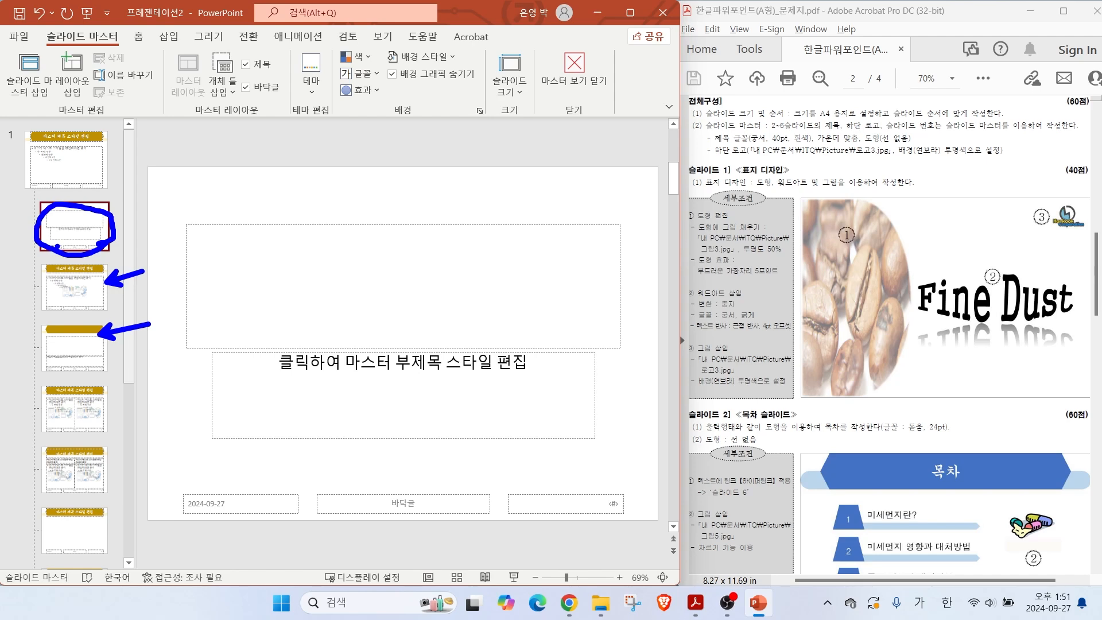
left_click(585, 77)
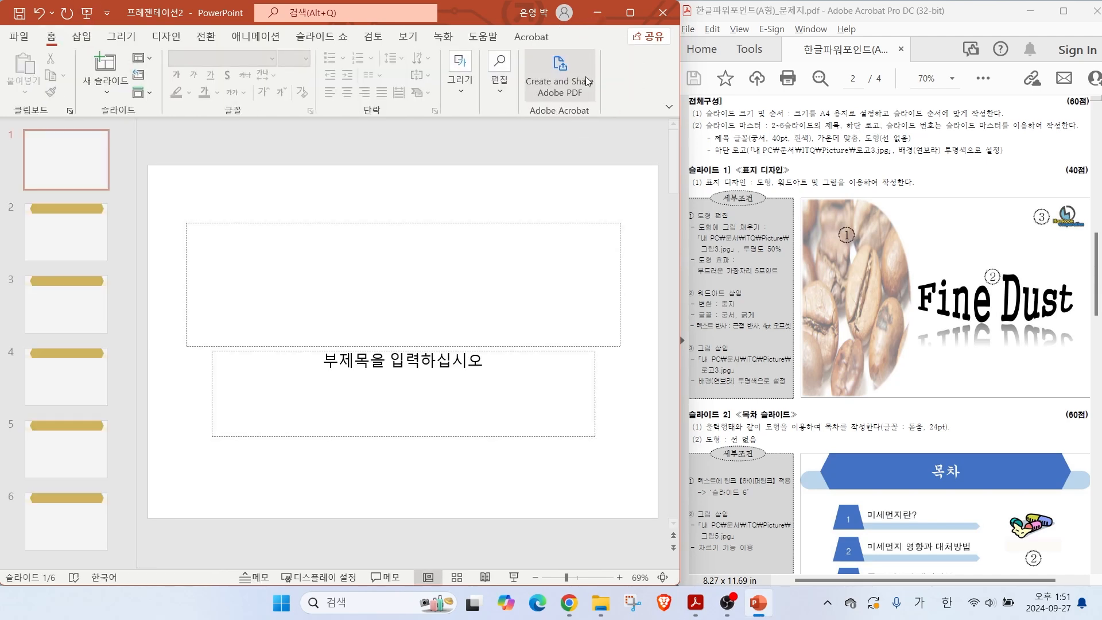
left_click_drag(92, 166, 157, 150)
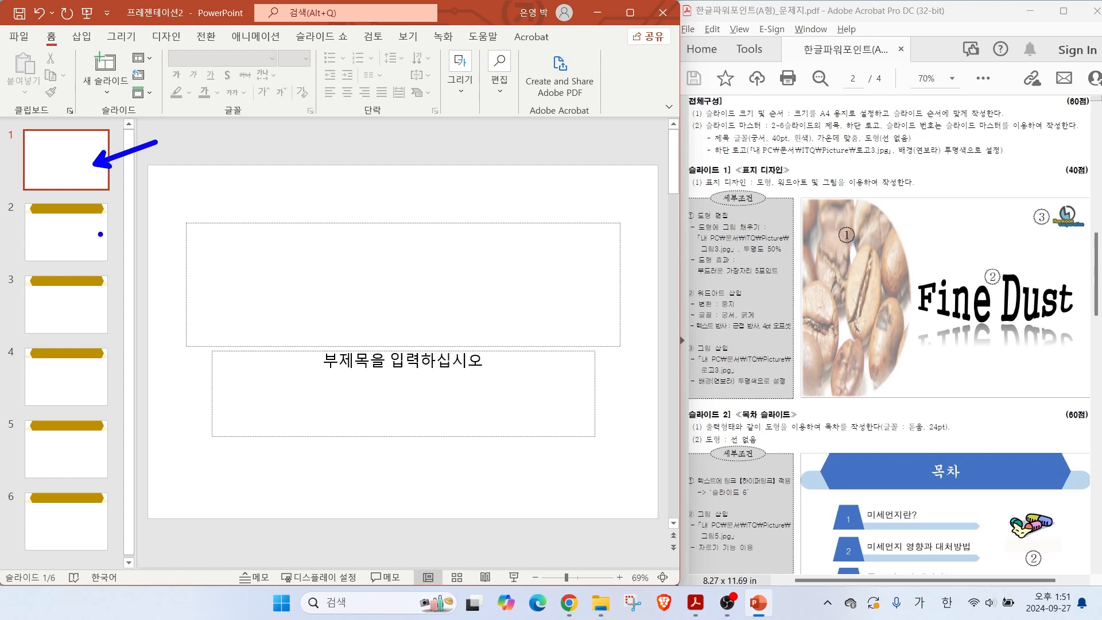
left_click_drag(92, 231, 95, 233)
left_click_drag(98, 287, 109, 313)
mouse_move(114, 370)
left_mouse_down()
mouse_move(93, 379)
mouse_move(98, 365)
left_mouse_up()
key("Escape")
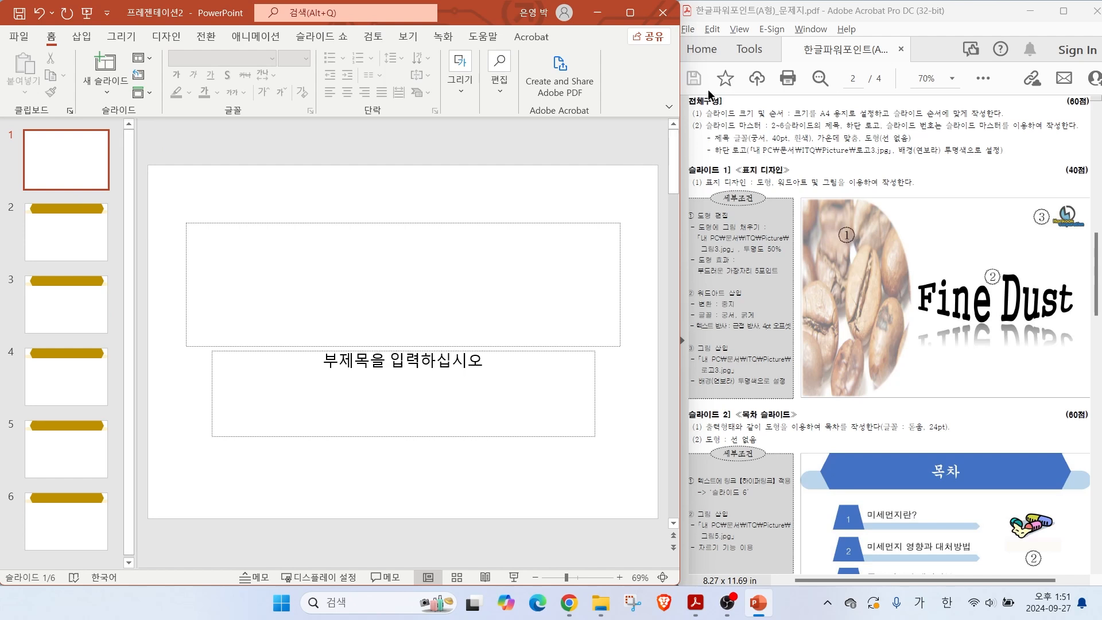
Step: Reopen the slide master view and insert the 로고3 picture from the 문서\ITQ\Picture folder on the parent master
left_click(408, 38)
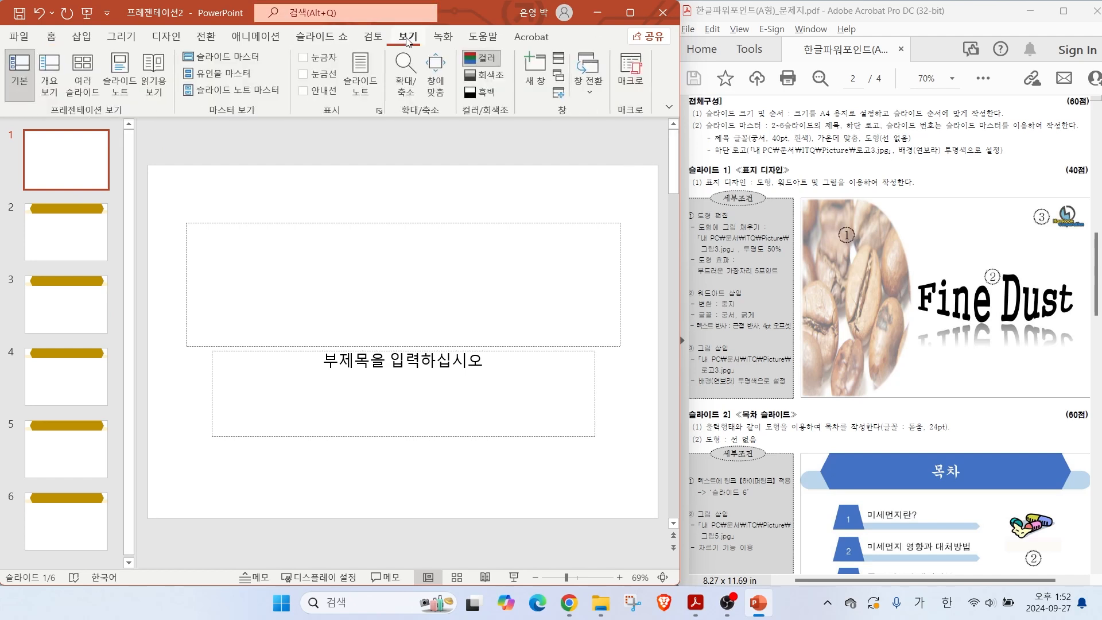
left_click(255, 57)
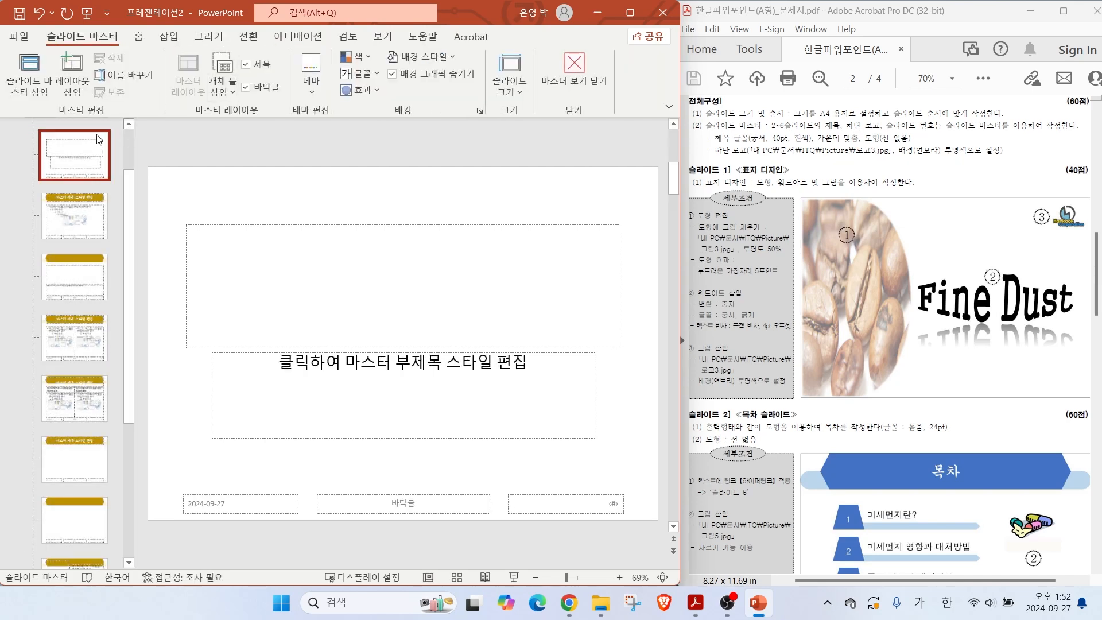
left_click(41, 152)
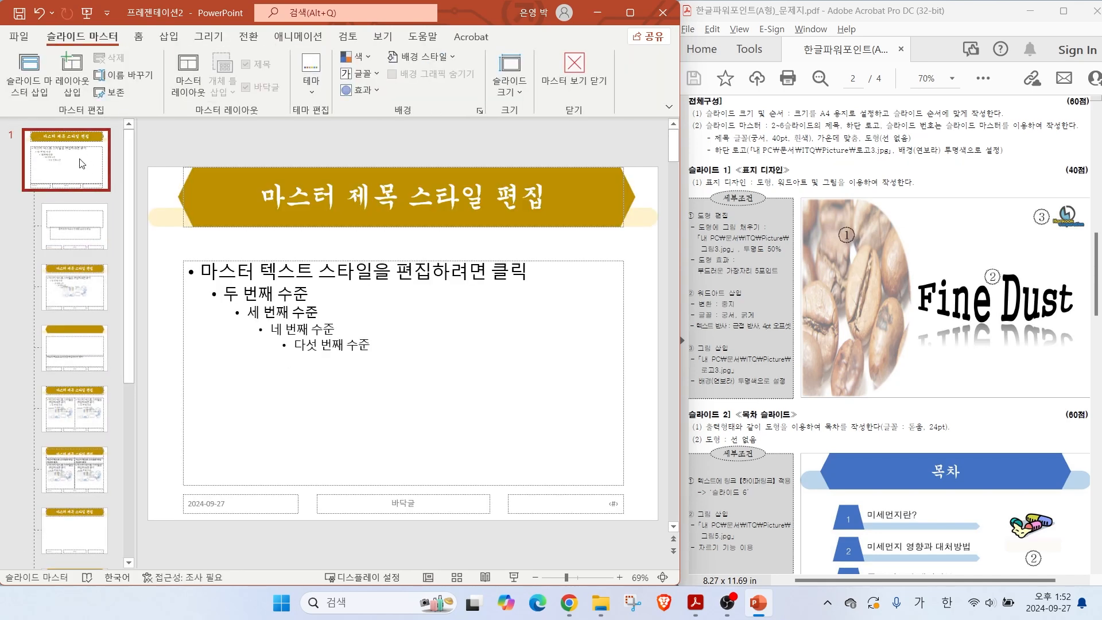
left_click(168, 37)
left_click(121, 69)
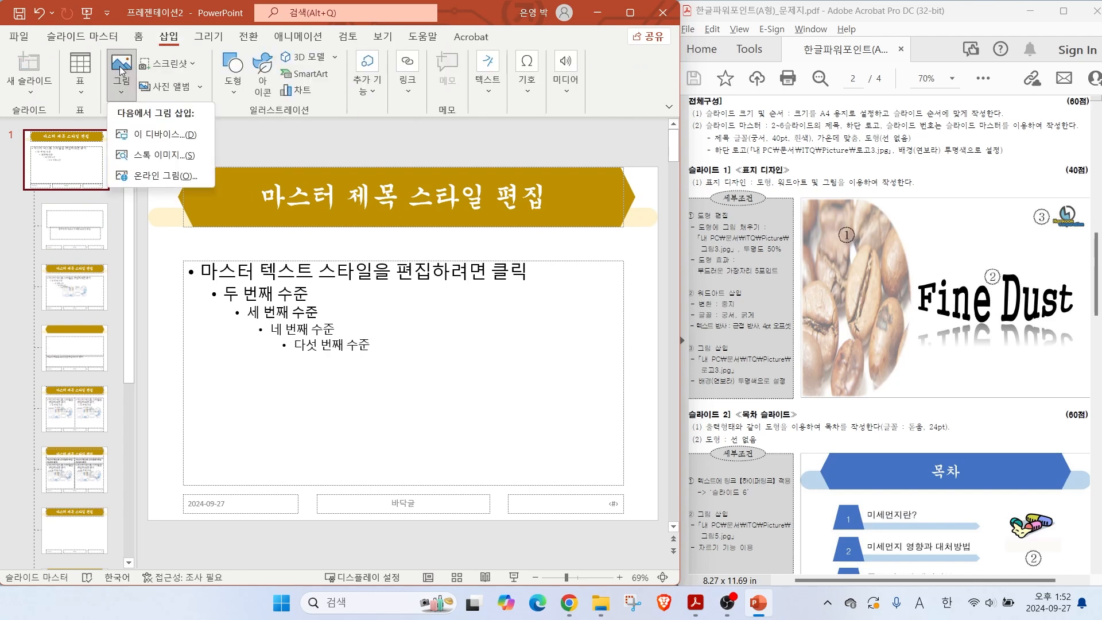
left_click(148, 135)
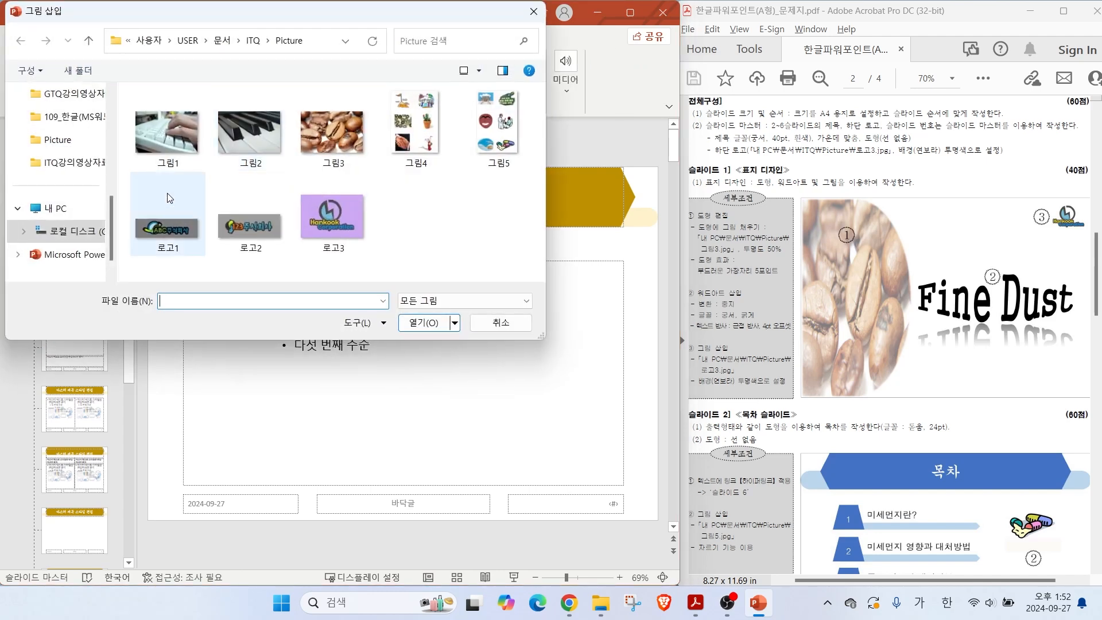
scroll(85, 205, "up", 5)
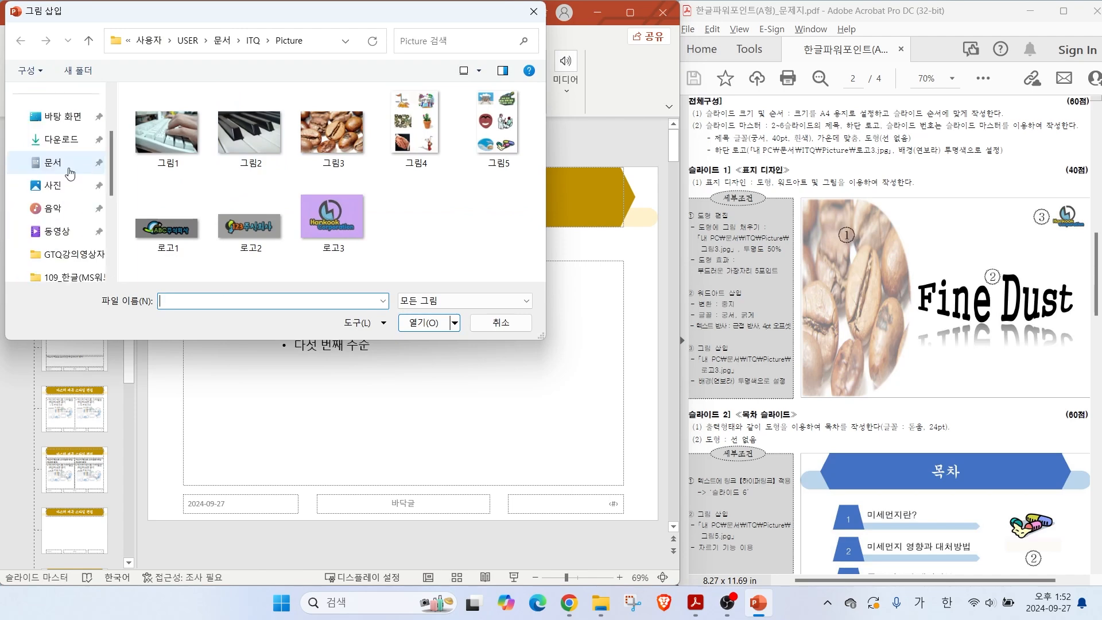
left_click(72, 167)
double_click(163, 177)
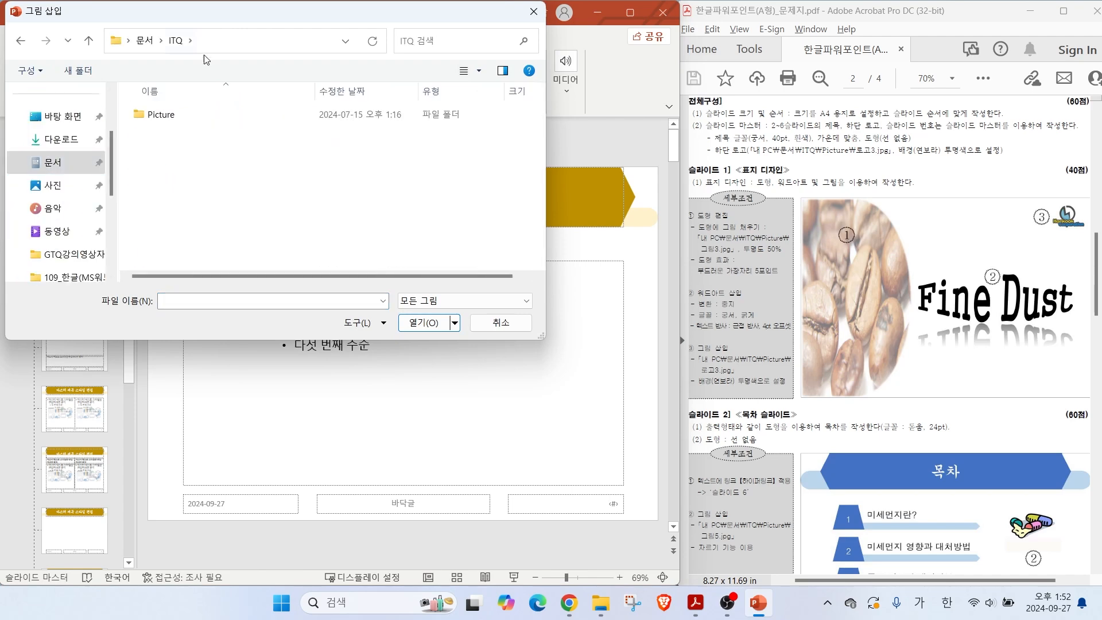
double_click(173, 116)
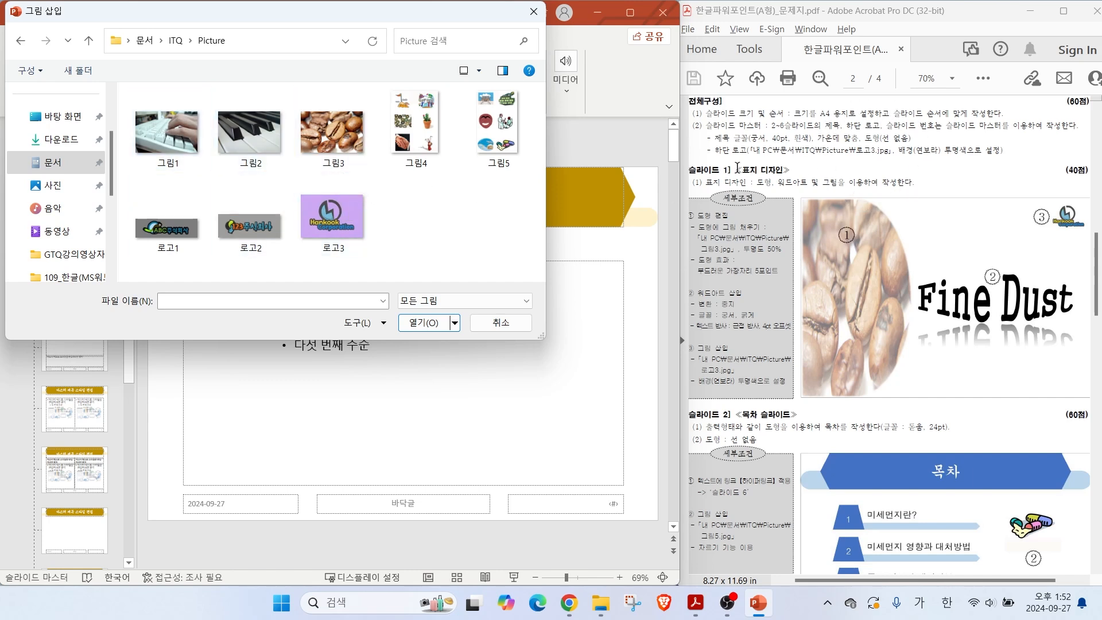
left_click(331, 221)
left_click(422, 323)
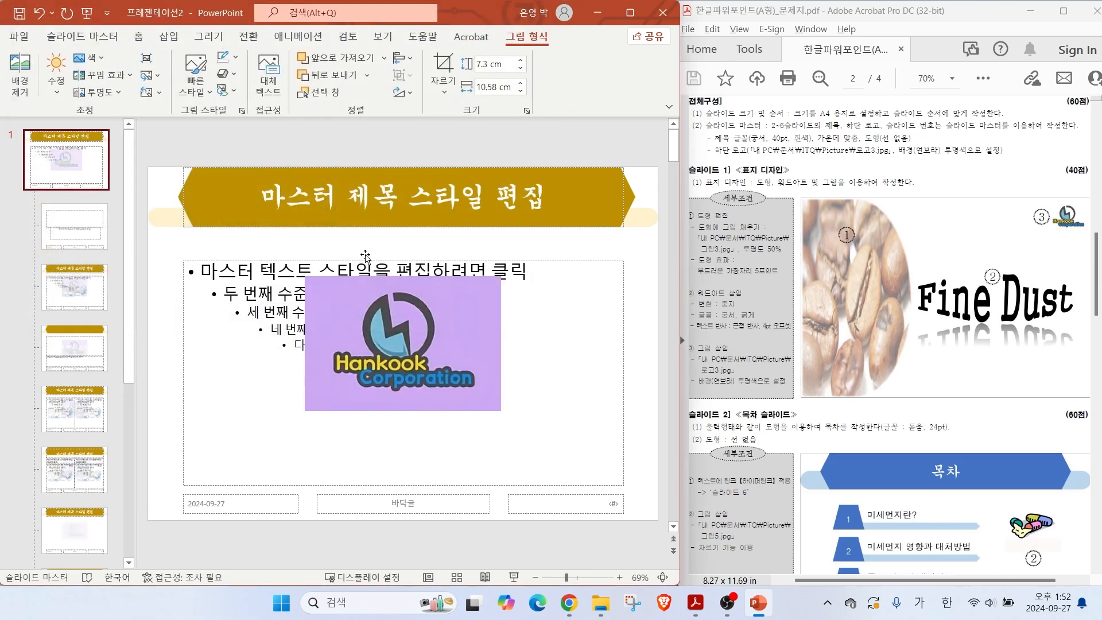
Step: Shrink the logo to about 2.17 cm high by 3.14 cm wide and place it in the master slide's bottom-left corner
left_click_drag(318, 279, 246, 348)
left_click_drag(332, 321, 273, 430)
left_click_drag(346, 384, 207, 479)
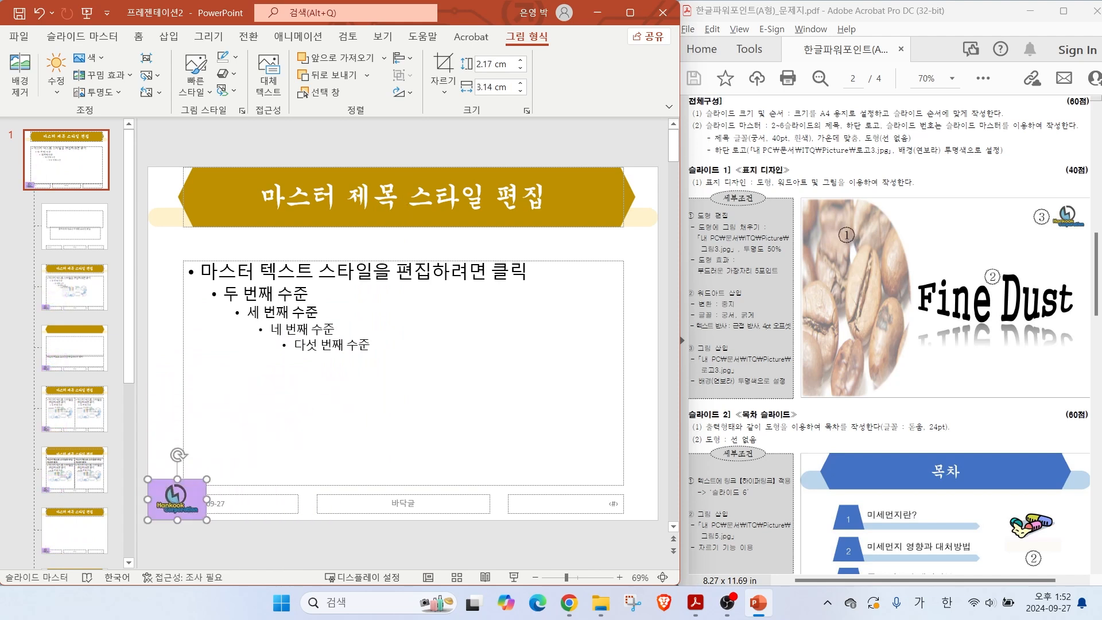
left_click_drag(896, 164, 997, 162)
mouse_move(540, 64)
left_mouse_down()
mouse_move(470, 44)
mouse_move(550, 49)
left_mouse_up()
mouse_move(117, 67)
left_mouse_down()
mouse_move(64, 37)
mouse_move(108, 61)
left_mouse_up()
key("Escape")
Step: Make the logo's light purple background transparent and close the slide master view
left_click(92, 60)
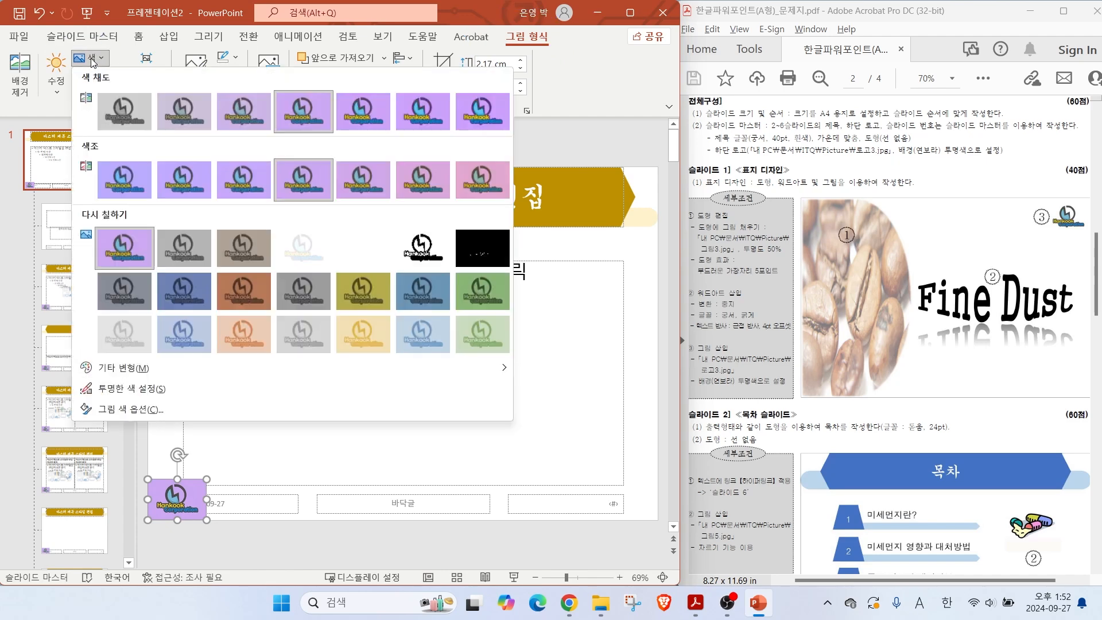
left_click(128, 388)
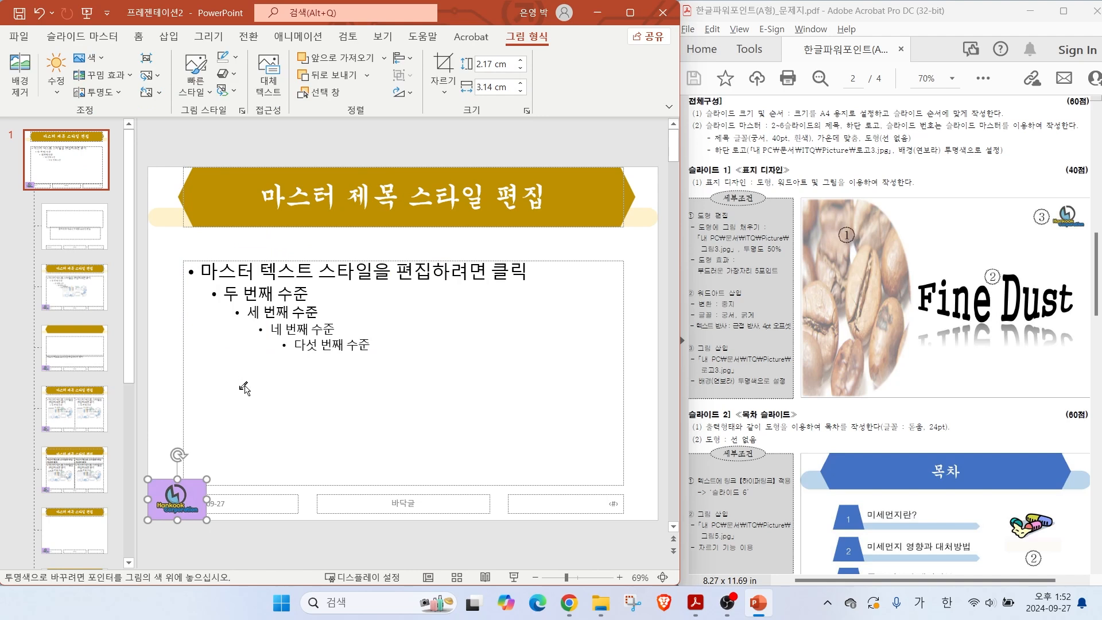
left_click(200, 487)
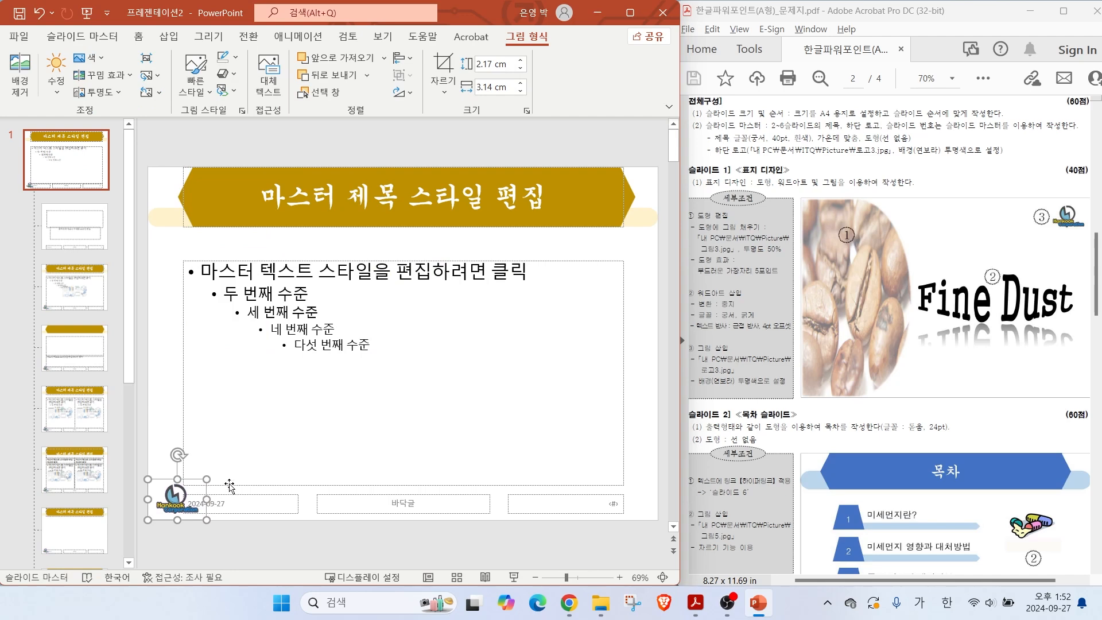
left_click(273, 237)
mouse_move(626, 516)
left_mouse_down()
mouse_move(637, 497)
mouse_move(617, 514)
mouse_move(649, 535)
left_mouse_up()
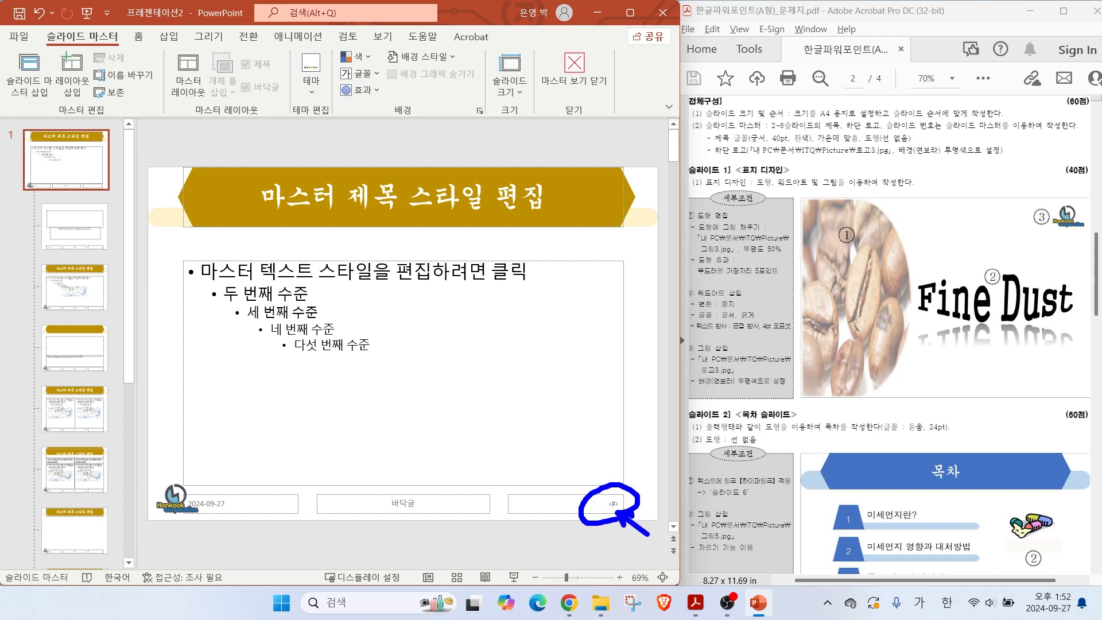
left_click(573, 82)
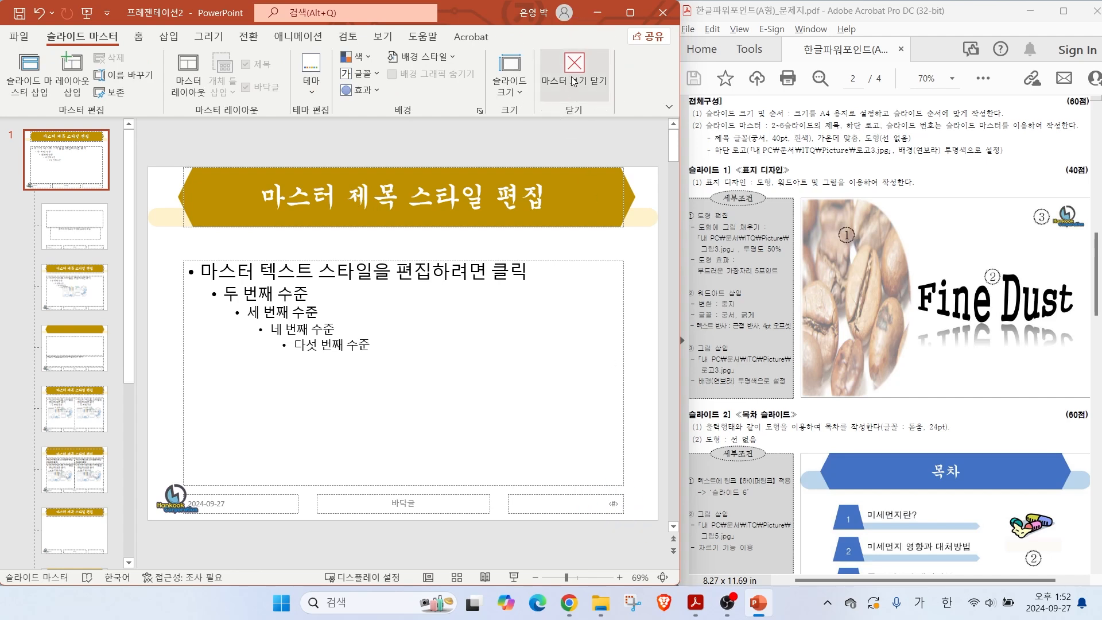
Step: Check slides 2 to 6 for the title shapes, the bottom logo and the slide number
left_click(43, 247)
left_click(68, 315)
left_click(70, 394)
left_click(82, 450)
left_click(68, 520)
left_click(67, 451)
left_click(61, 390)
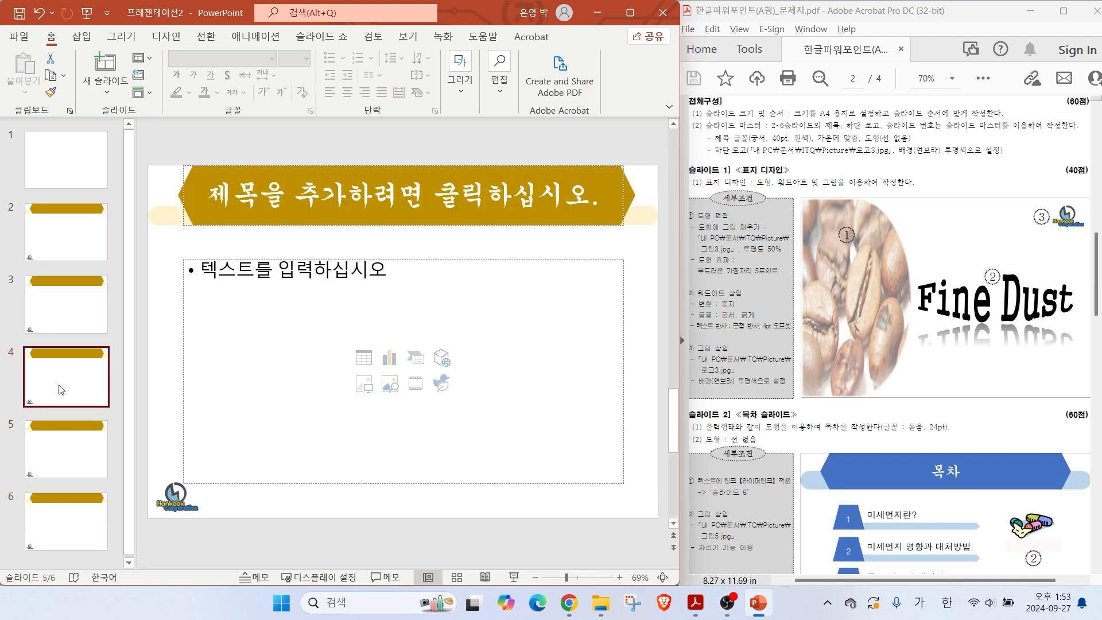
left_click(65, 235)
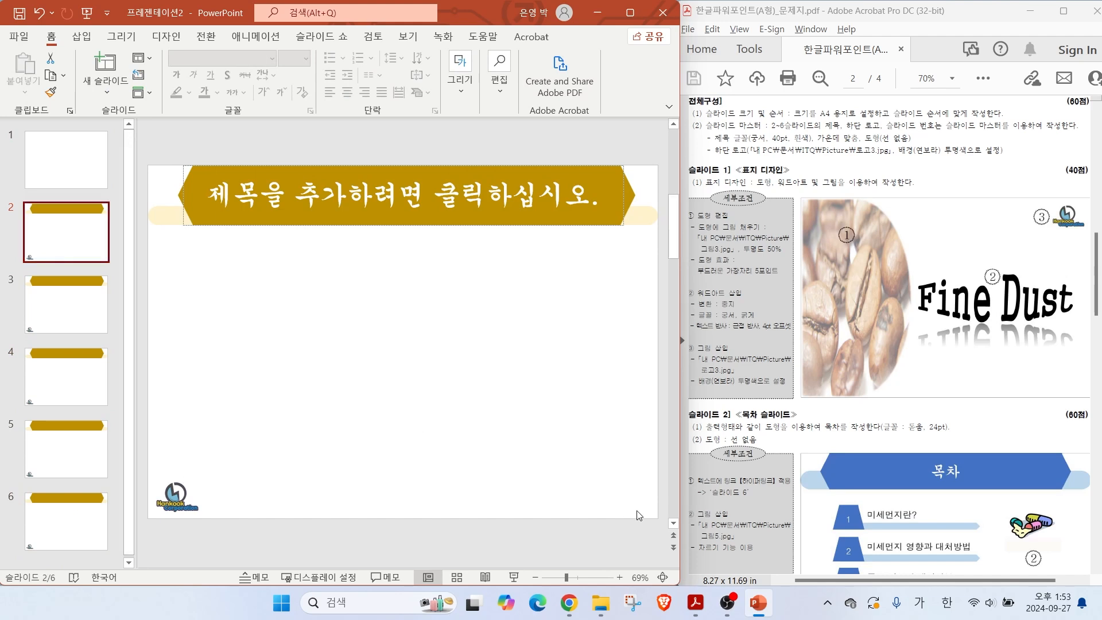
mouse_move(652, 513)
left_mouse_down()
mouse_move(584, 522)
mouse_move(656, 500)
mouse_move(646, 524)
mouse_move(660, 534)
left_mouse_up()
Step: Add slide numbers to all slides through the header and footer settings, excluding the title slide
left_click(84, 43)
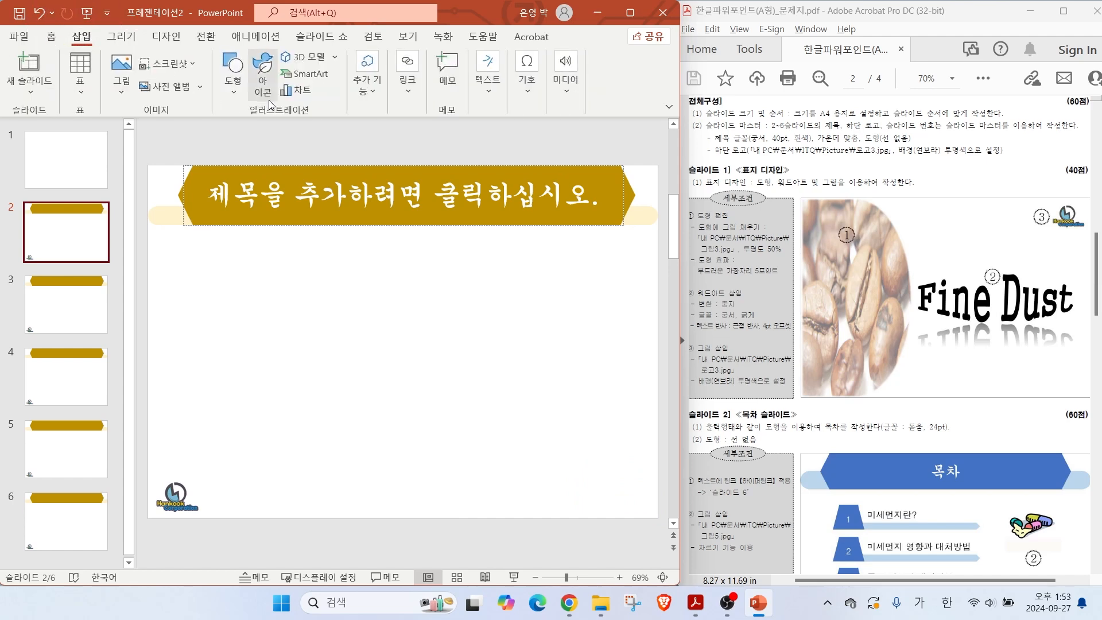
left_click(488, 74)
left_click(600, 162)
left_click(147, 329)
key("ctrl")
key("ctrl")
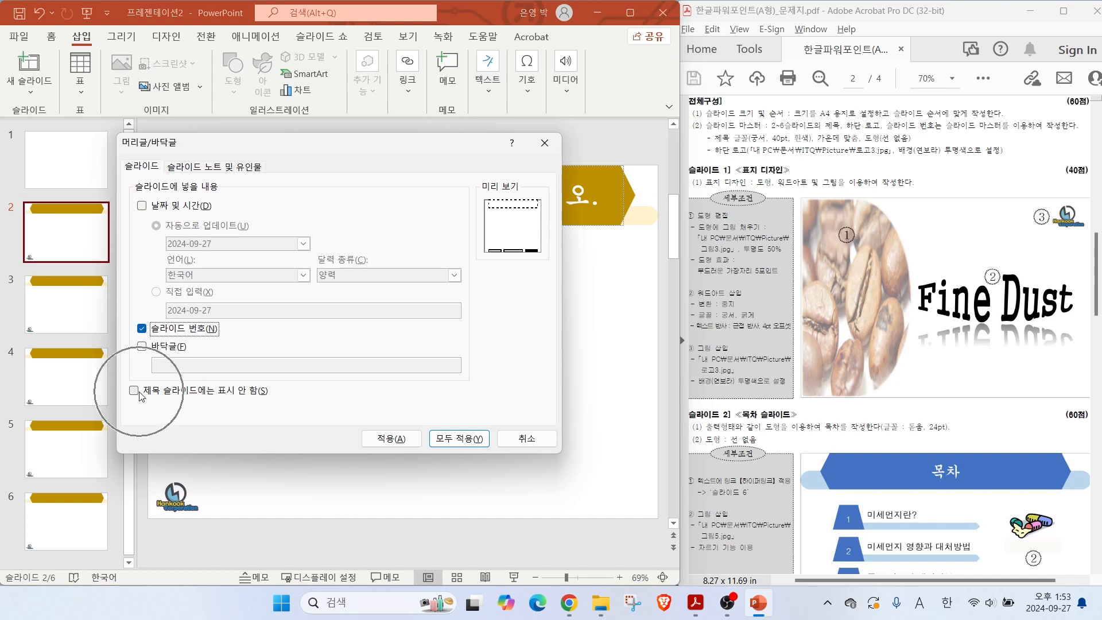
left_click(134, 393)
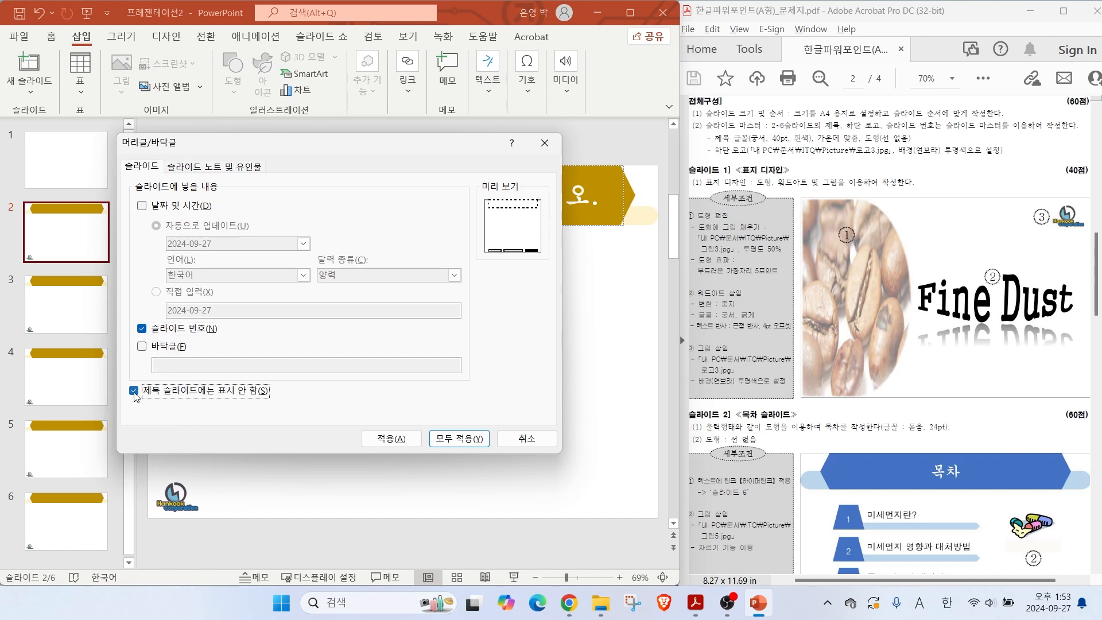
key("ctrl")
left_click(460, 437)
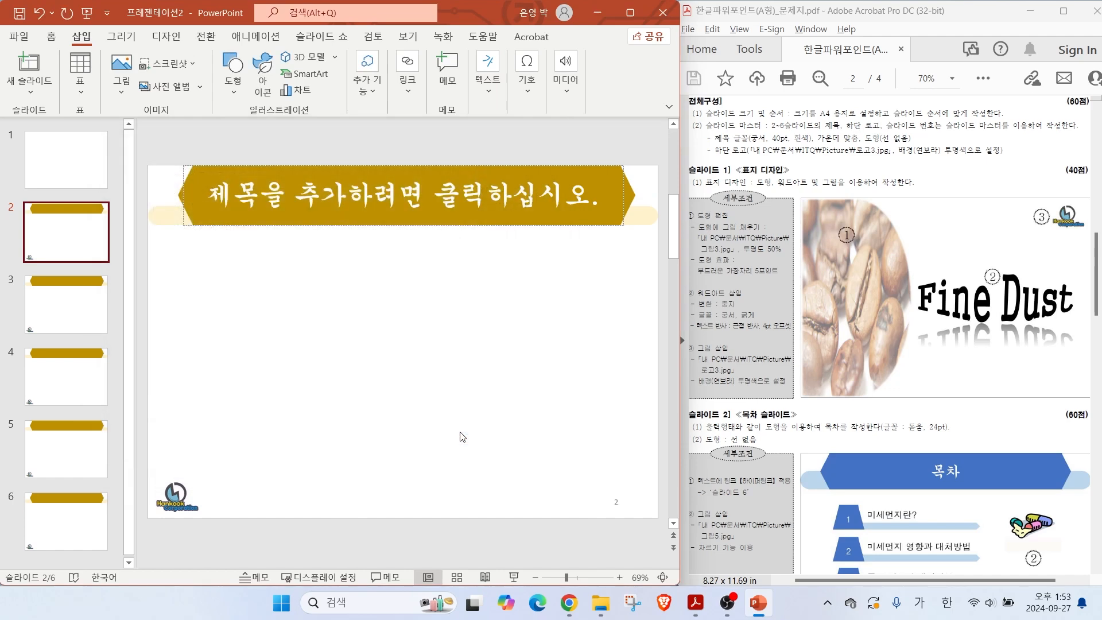
Step: Check the slide number area on slides 1 to 4
left_click(44, 168)
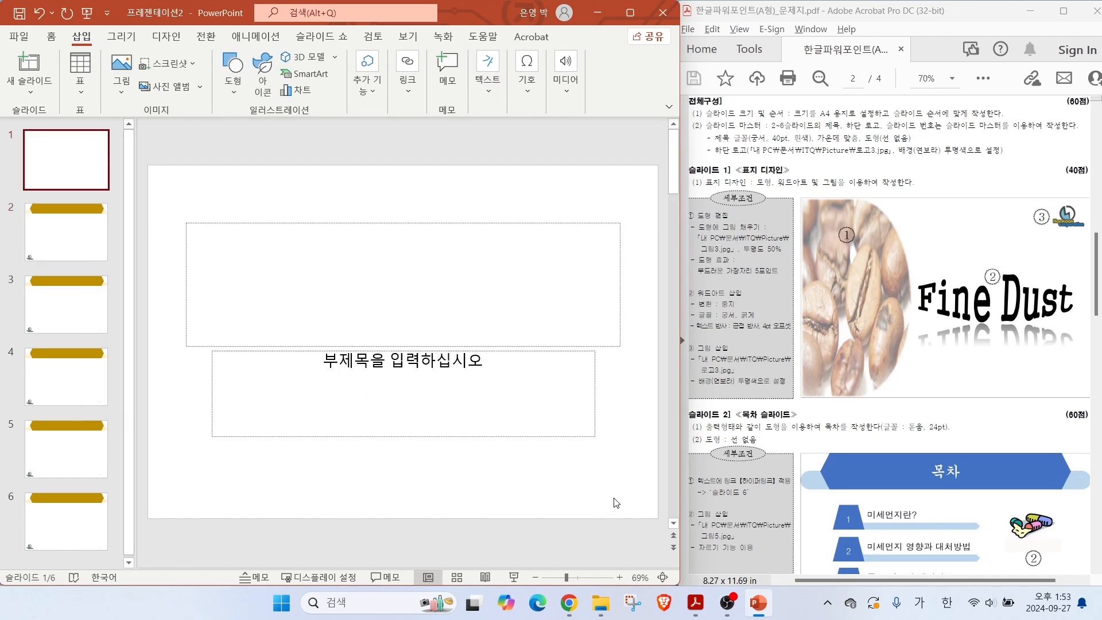
left_click(81, 253)
left_click(83, 304)
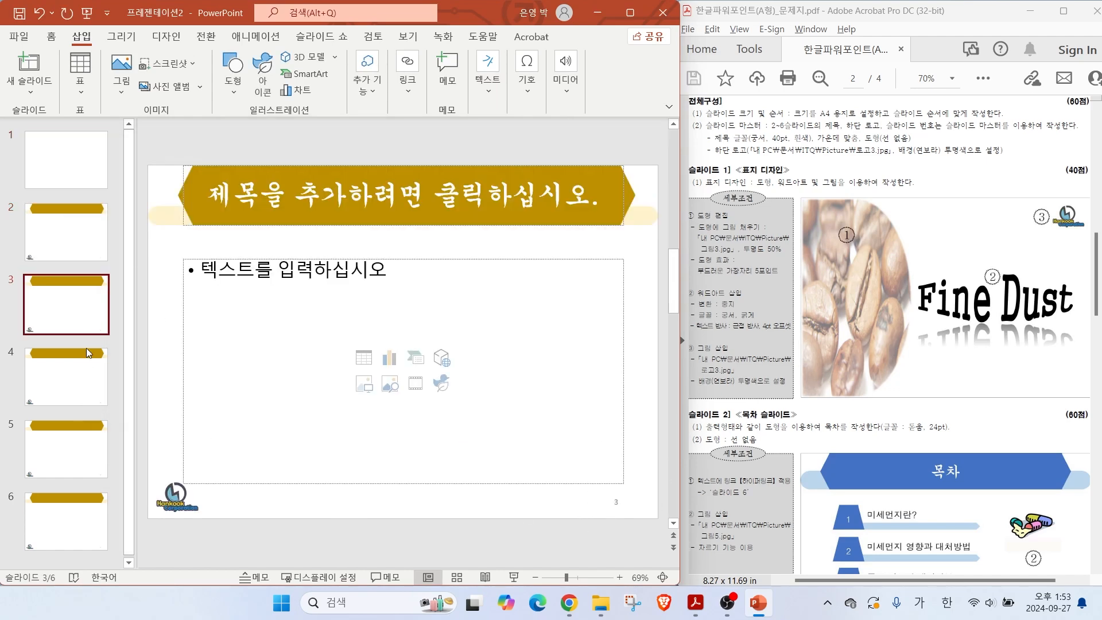
left_click(86, 382)
key("ctrl")
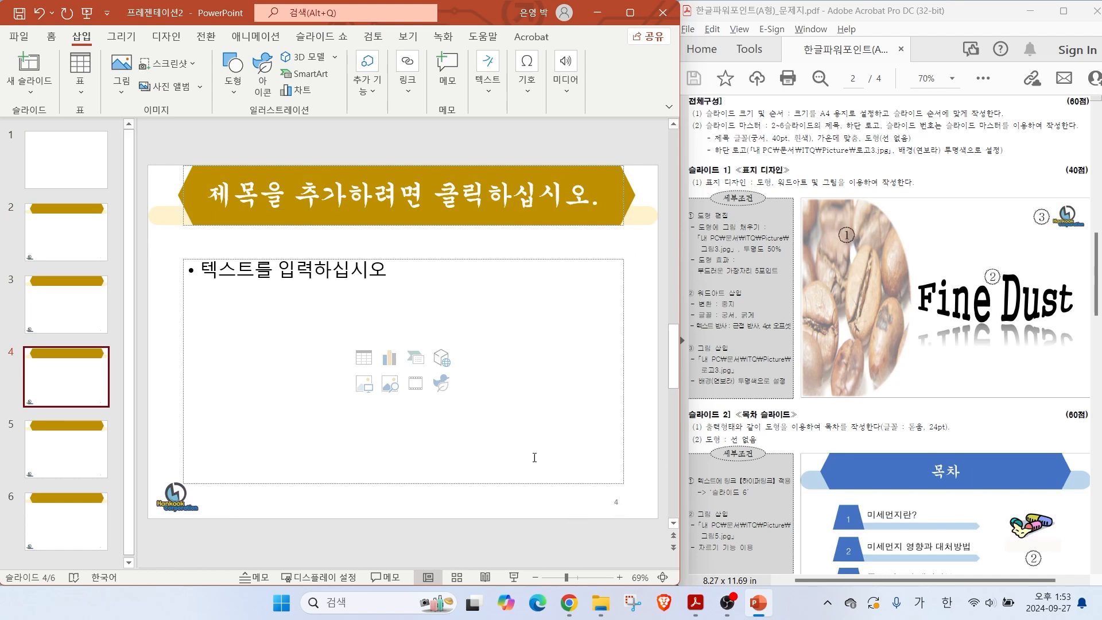
Step: Delete the title and subtitle placeholders from slide 1
left_click(63, 183)
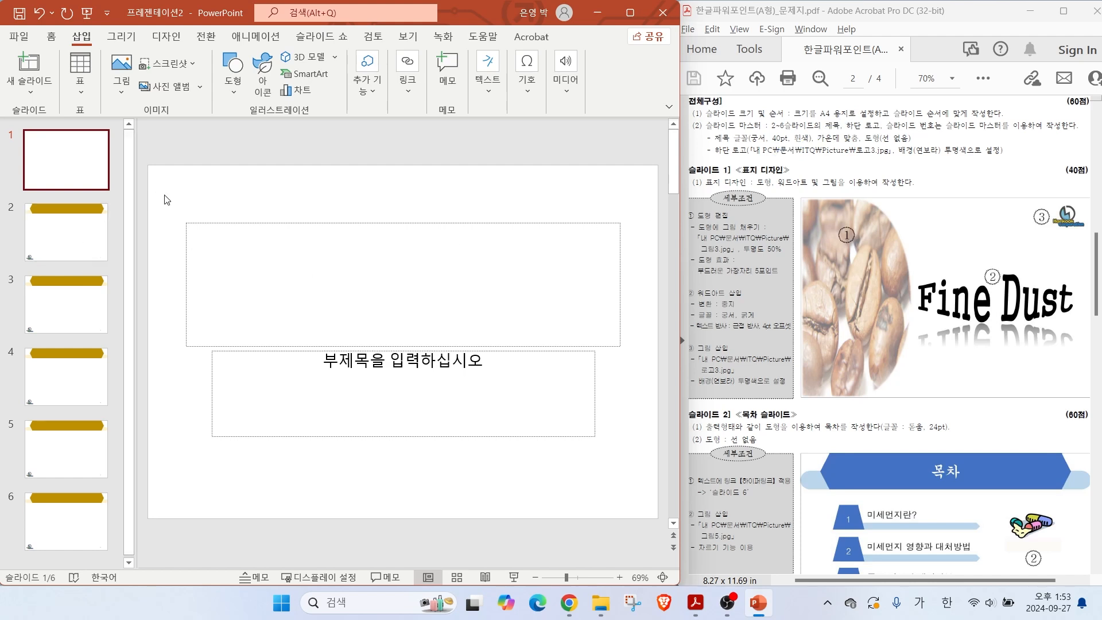
left_click_drag(166, 201, 653, 473)
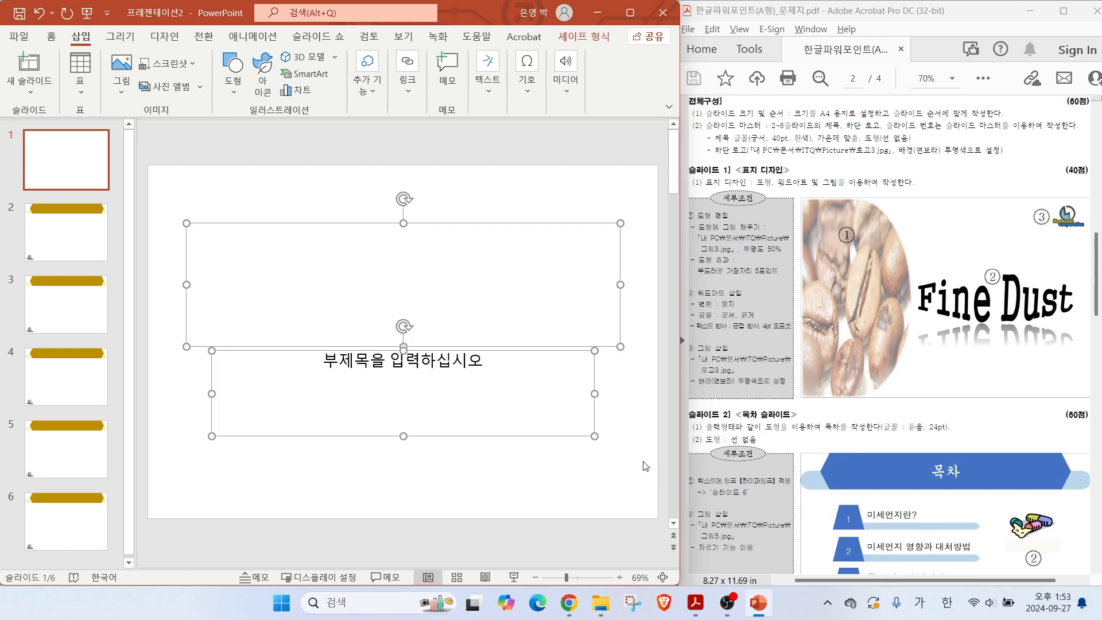
key("Delete")
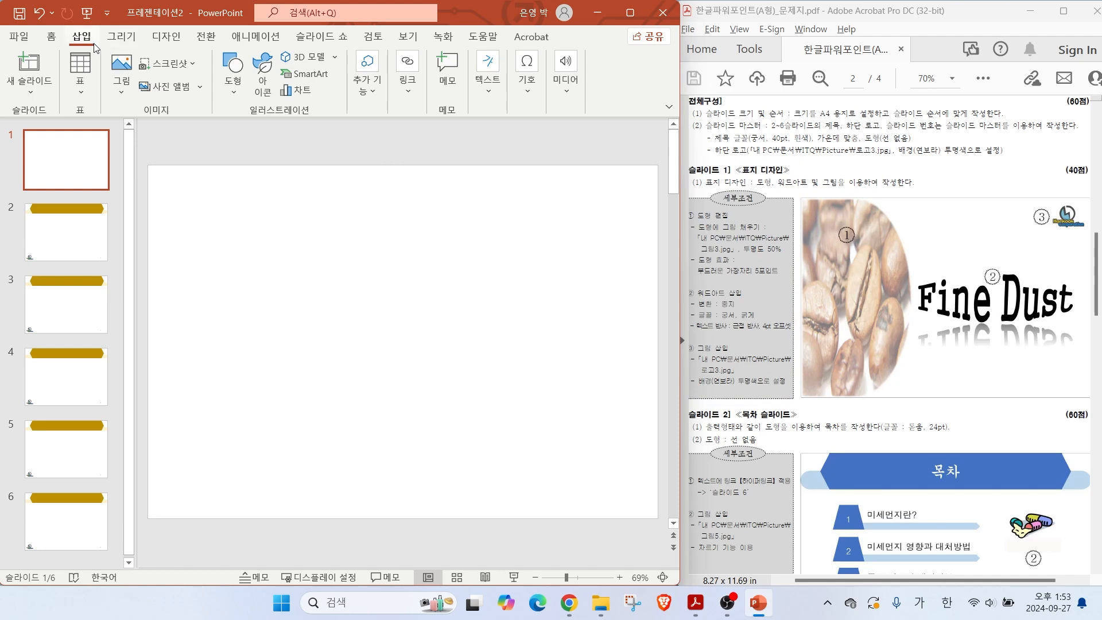
Step: Draw a flowchart Delay shape on slide 1, covering nearly the left half of the slide at full slide height
left_click(233, 85)
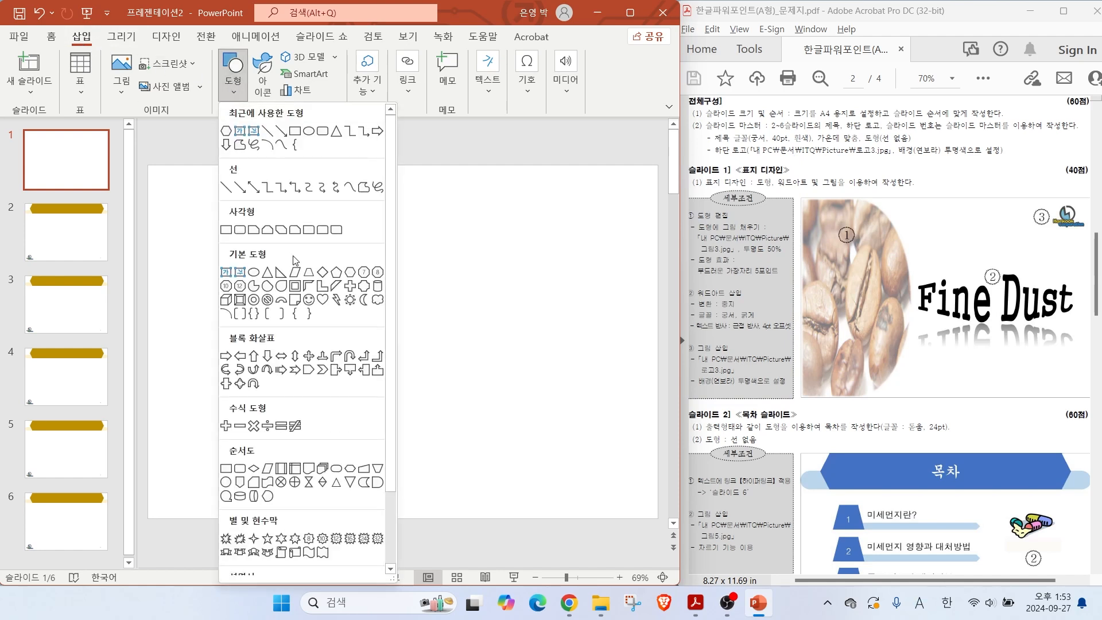
left_click(377, 487)
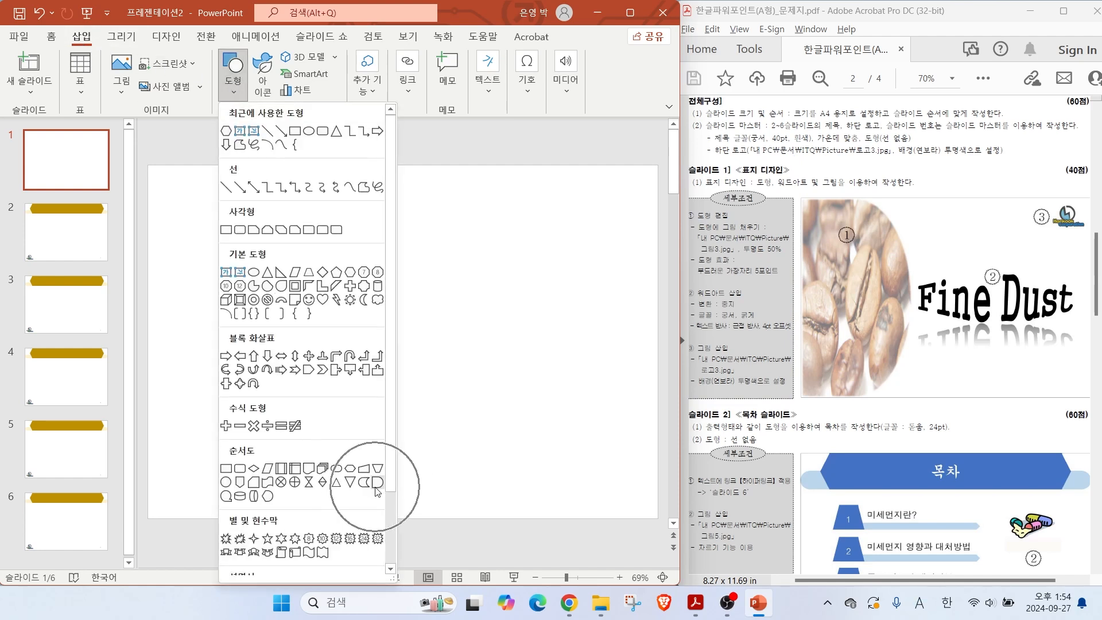
left_click_drag(148, 165, 390, 518)
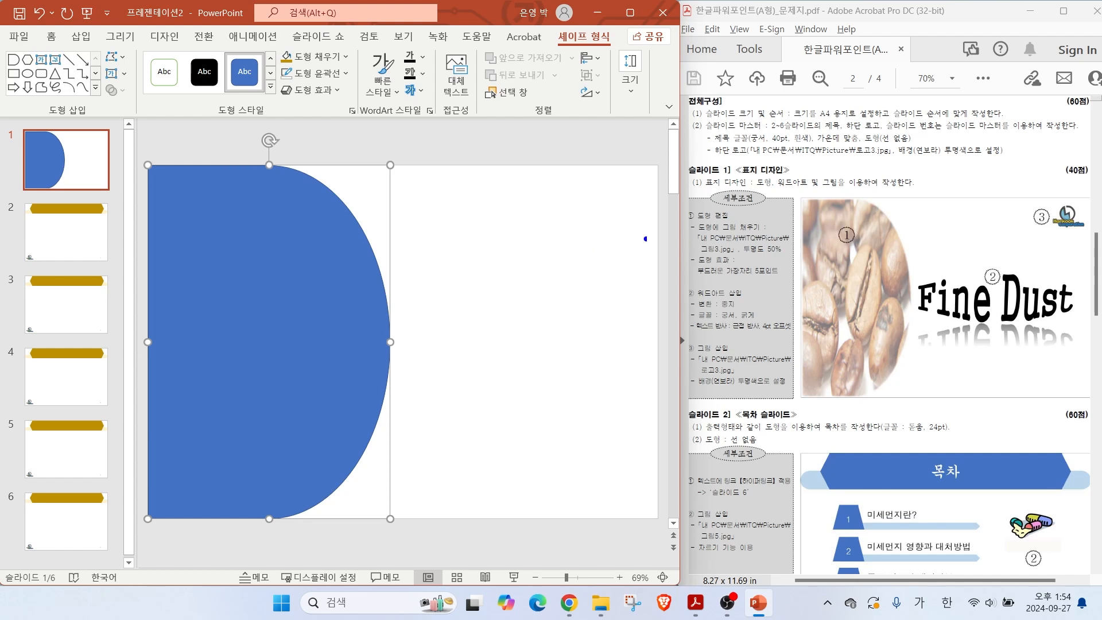
left_click_drag(734, 221, 766, 200)
left_click_drag(718, 236, 791, 237)
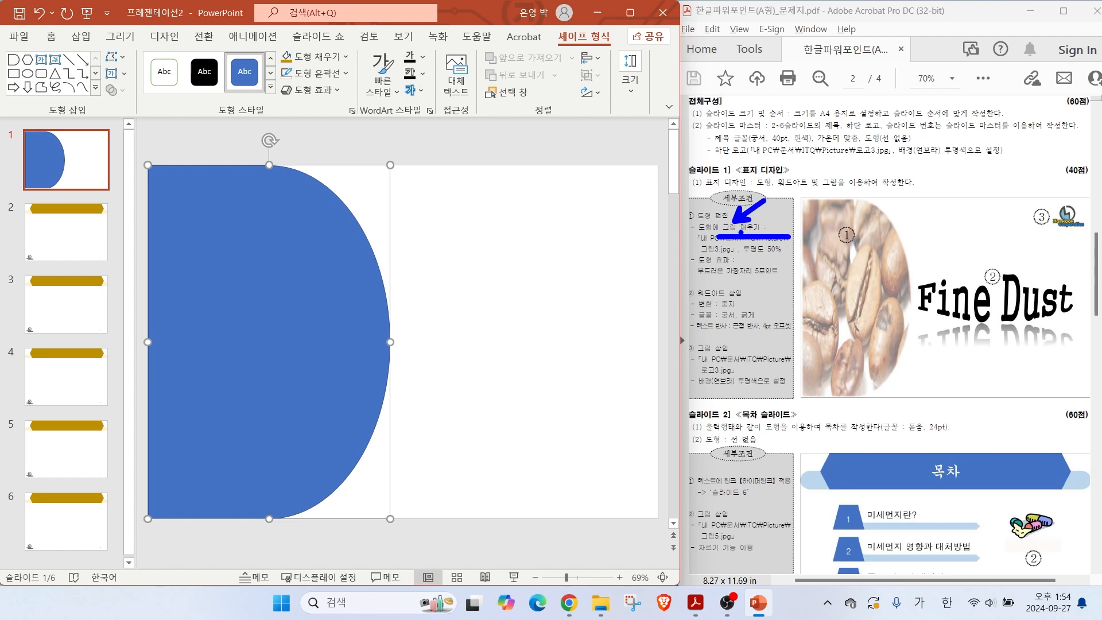
mouse_move(280, 213)
left_mouse_down()
mouse_move(309, 251)
mouse_move(360, 154)
left_mouse_up()
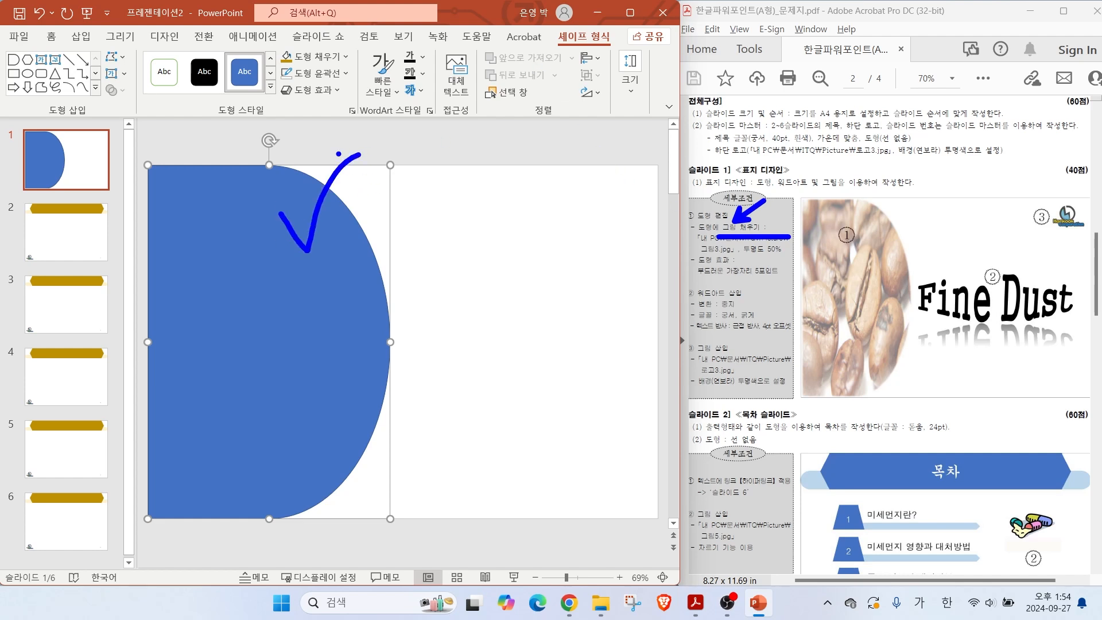
mouse_move(604, 57)
left_mouse_down()
mouse_move(605, 6)
mouse_move(603, 57)
left_mouse_up()
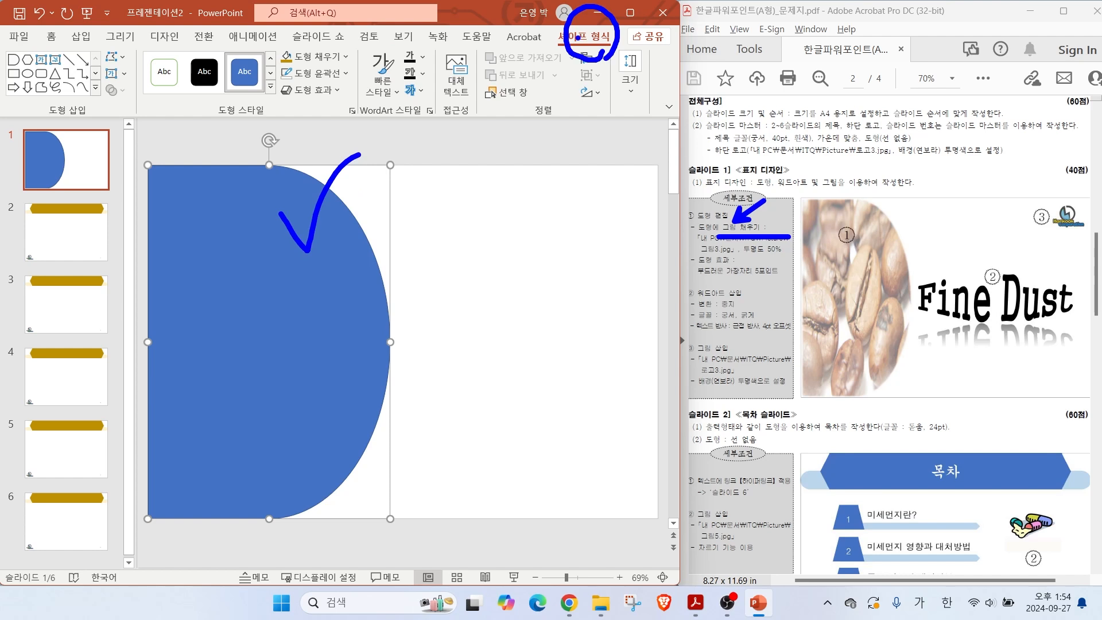
Step: Fill the Delay shape on slide 1 with the coffee bean picture file 그림3.jpg
mouse_move(345, 62)
left_mouse_down()
mouse_move(295, 30)
mouse_move(334, 61)
left_mouse_up()
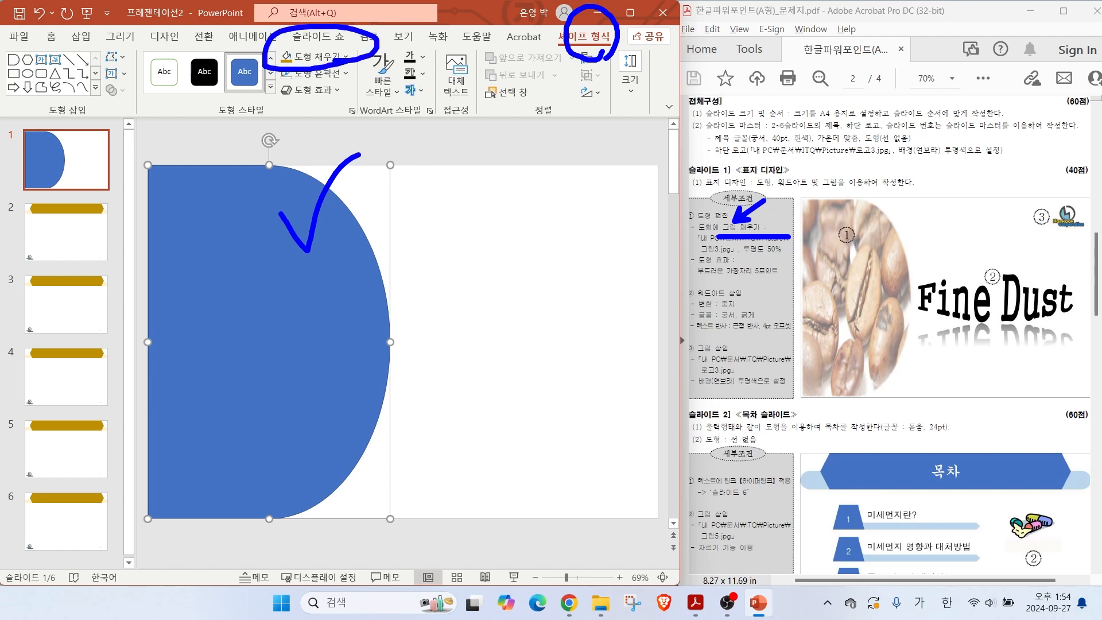
key("Escape")
left_click(311, 59)
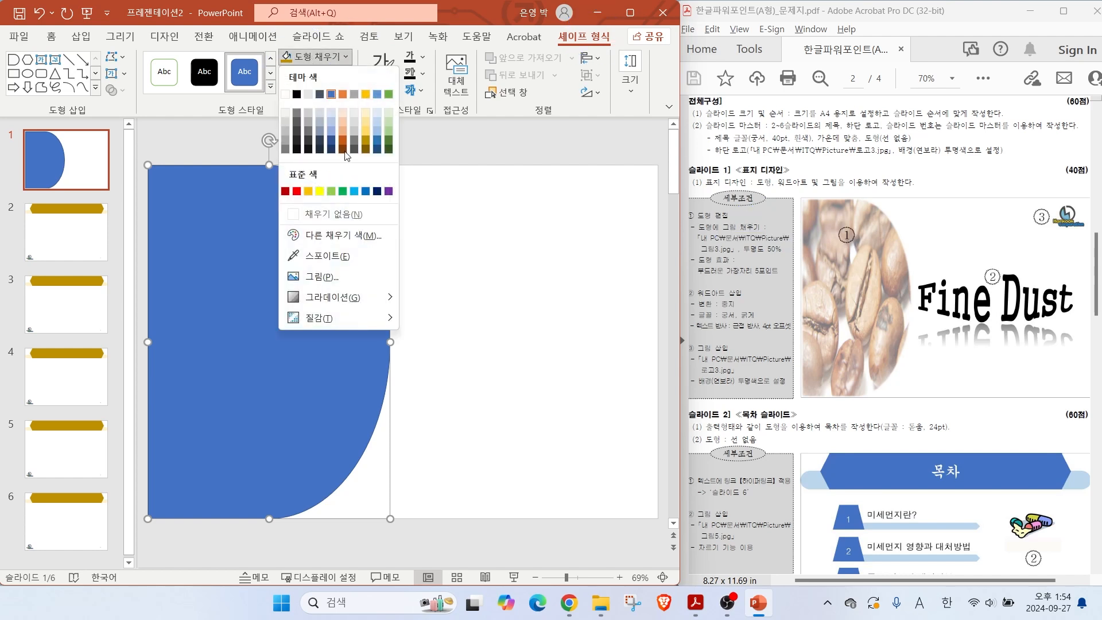
left_click(333, 279)
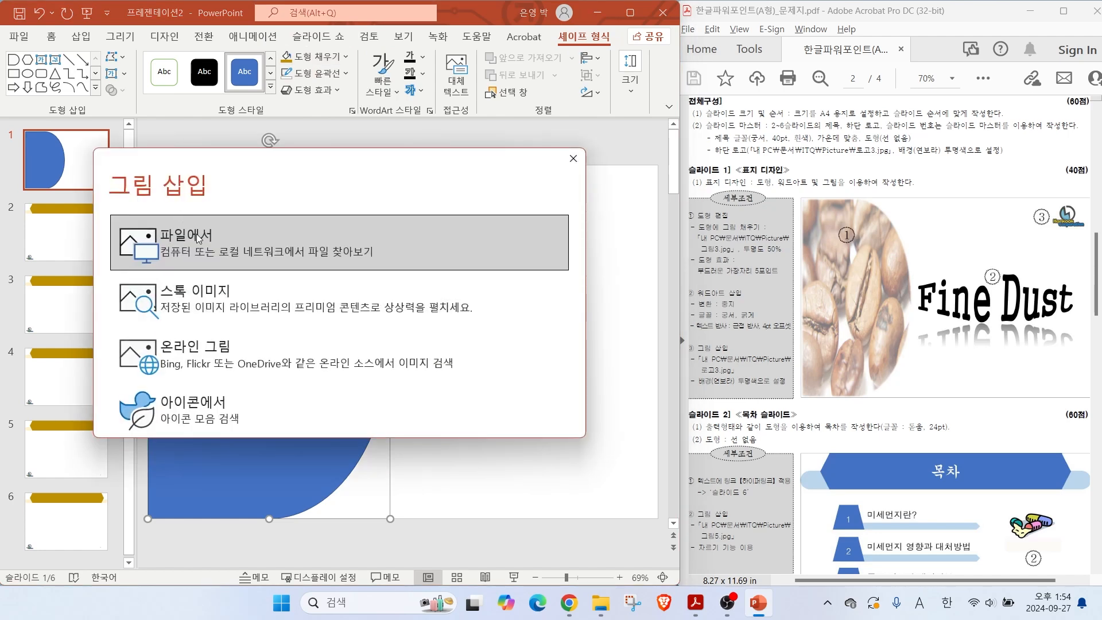
left_click(198, 239)
left_click(316, 147)
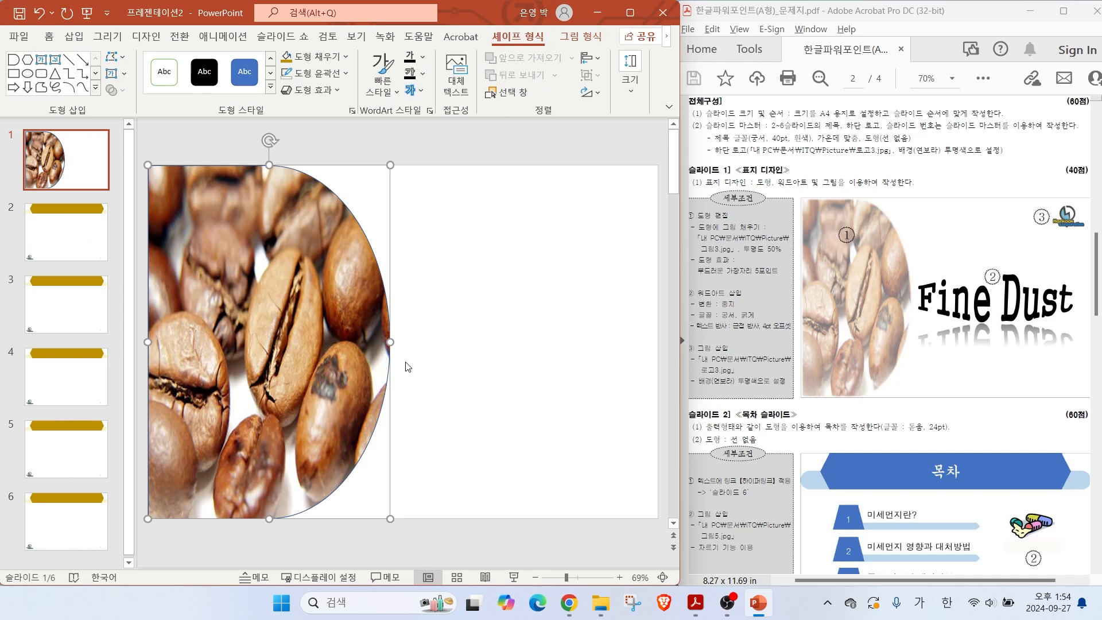
Step: Set the transparency of the Delay shape's picture fill to 50%
left_click_drag(756, 244, 804, 214)
mouse_move(46, 45)
left_mouse_down()
mouse_move(689, 106)
mouse_move(691, 119)
left_mouse_up()
mouse_move(173, 65)
left_mouse_down()
mouse_move(155, 86)
mouse_move(565, 99)
mouse_move(585, 89)
left_mouse_up()
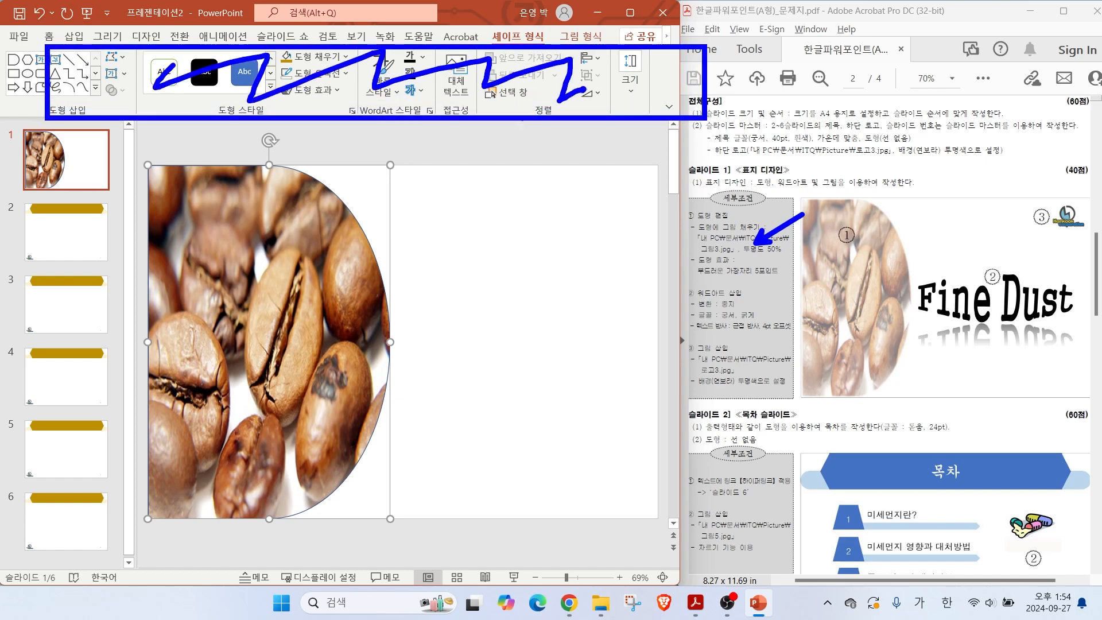
key("Escape")
right_click(312, 267)
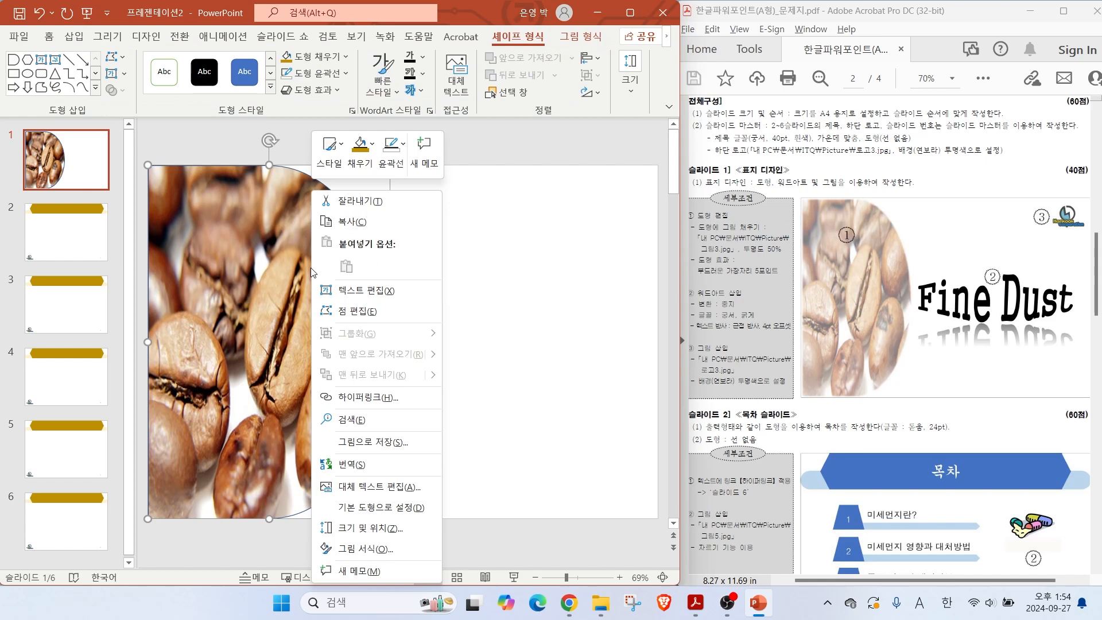
left_click(387, 550)
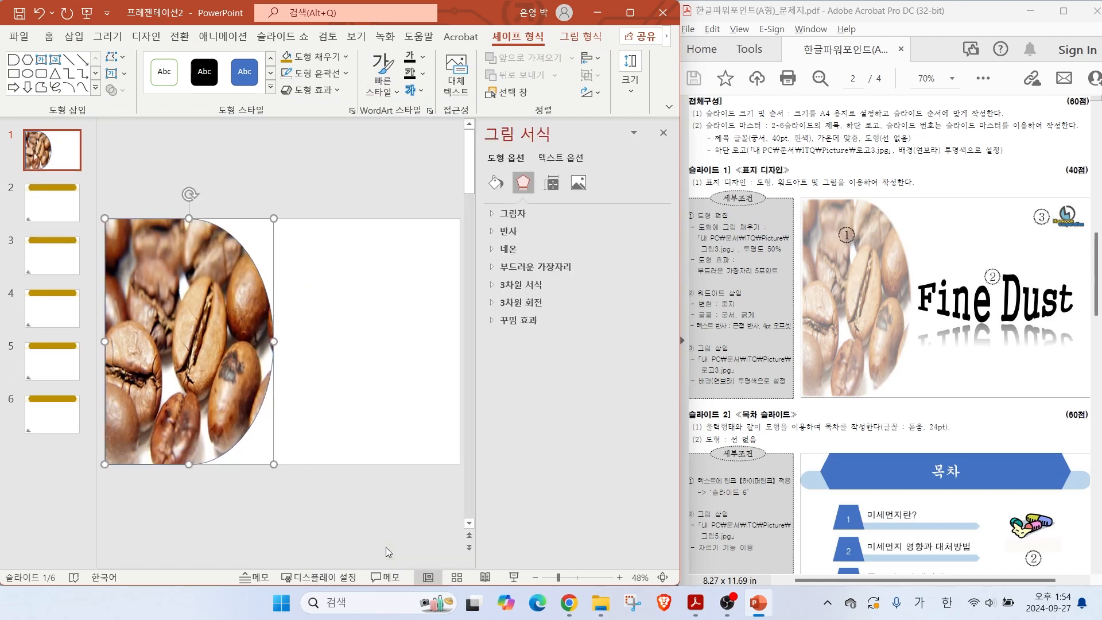
mouse_move(716, 24)
left_mouse_down()
mouse_move(965, 423)
mouse_move(1058, 550)
left_mouse_up()
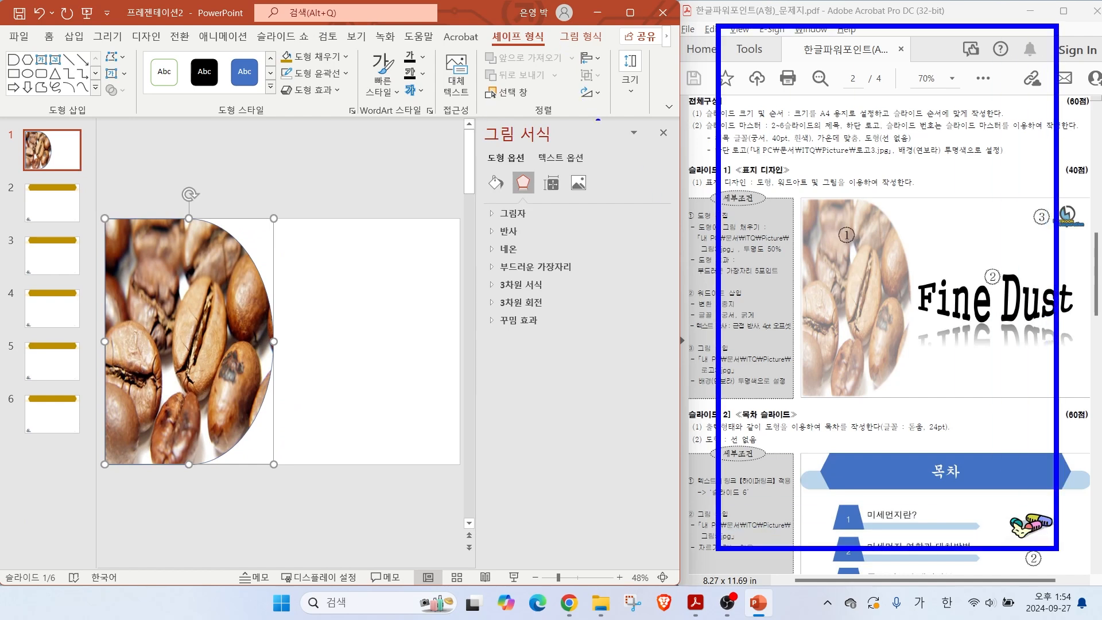
mouse_move(488, 134)
left_mouse_down()
mouse_move(666, 510)
mouse_move(673, 556)
left_mouse_up()
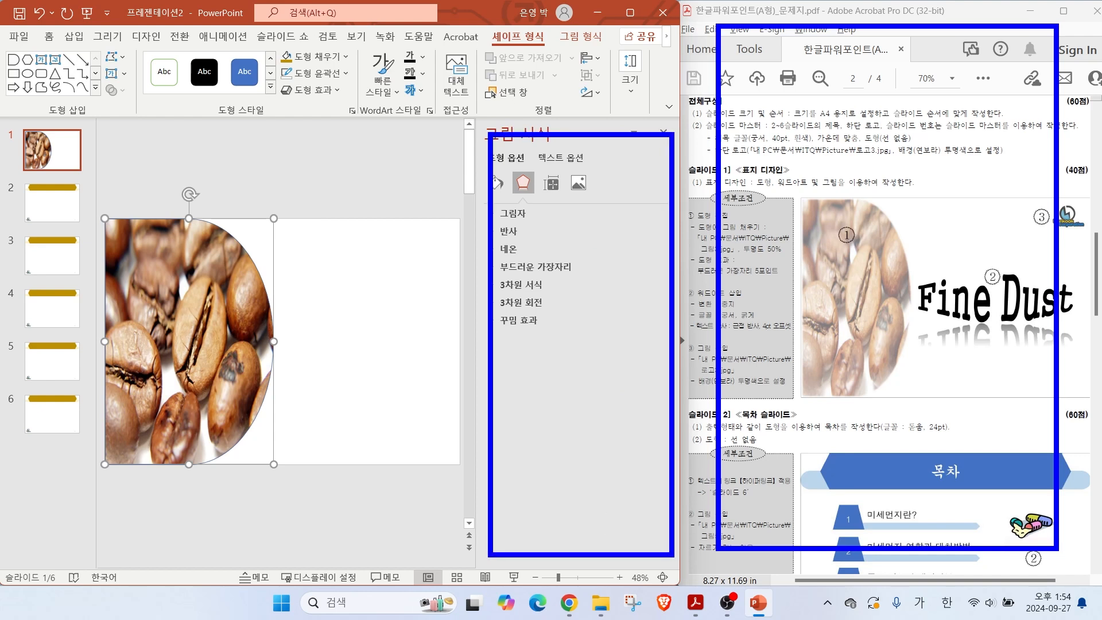
key("Escape")
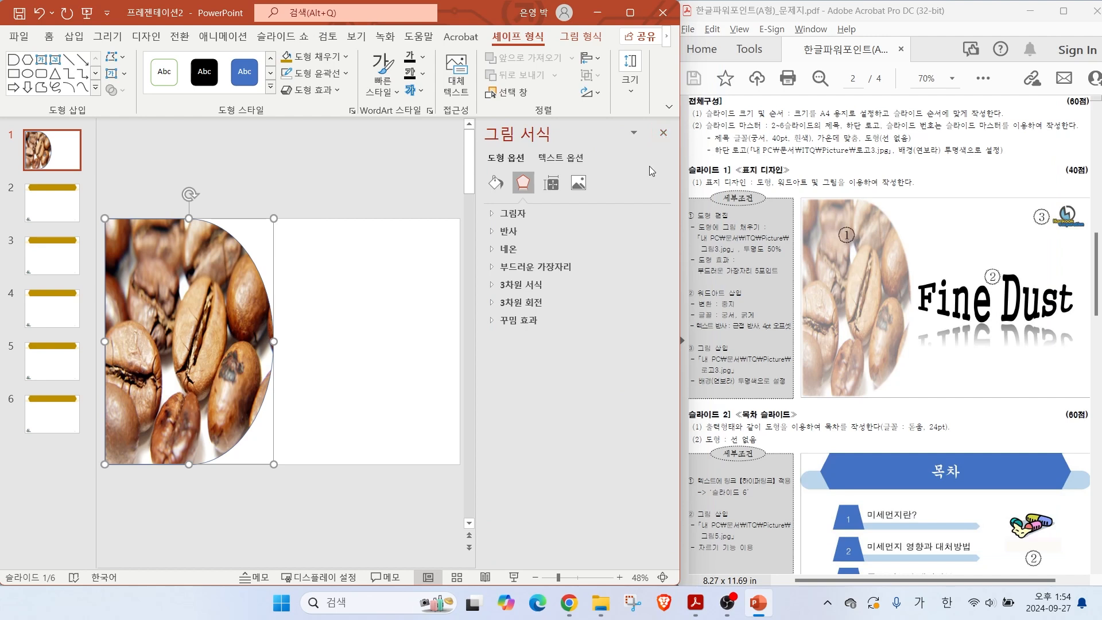
left_click(496, 183)
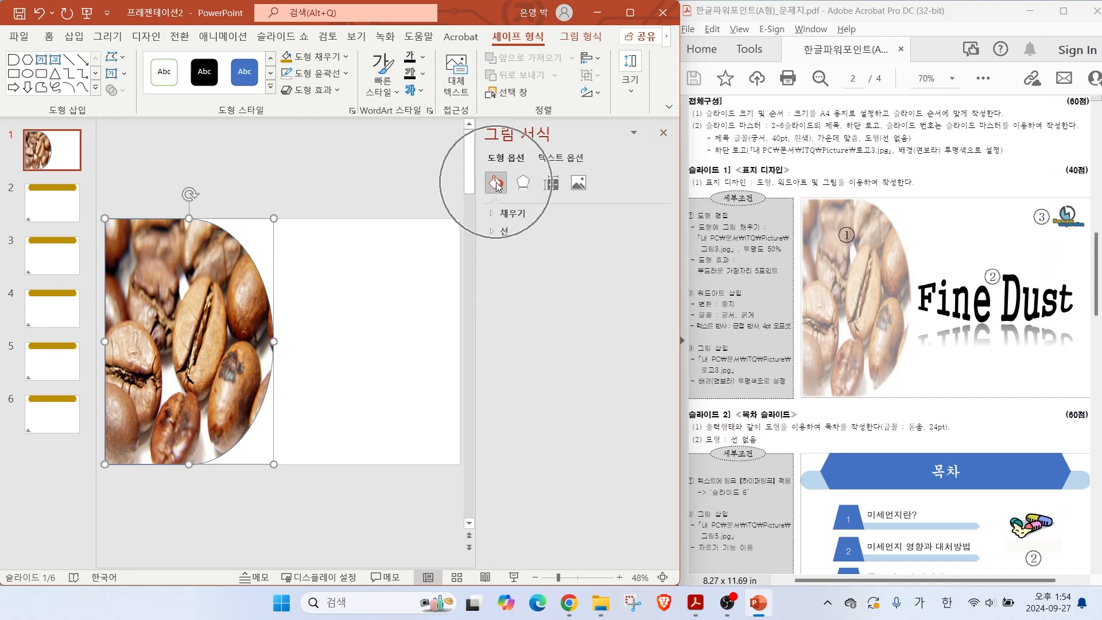
left_click(491, 215)
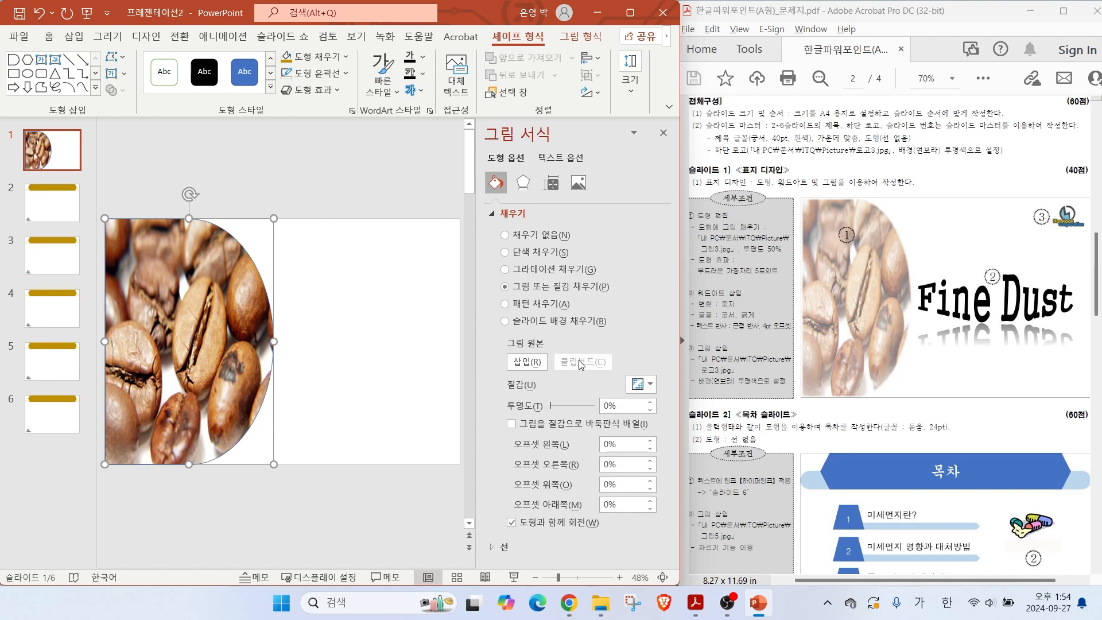
left_click_drag(624, 406, 568, 404)
left_click(571, 406)
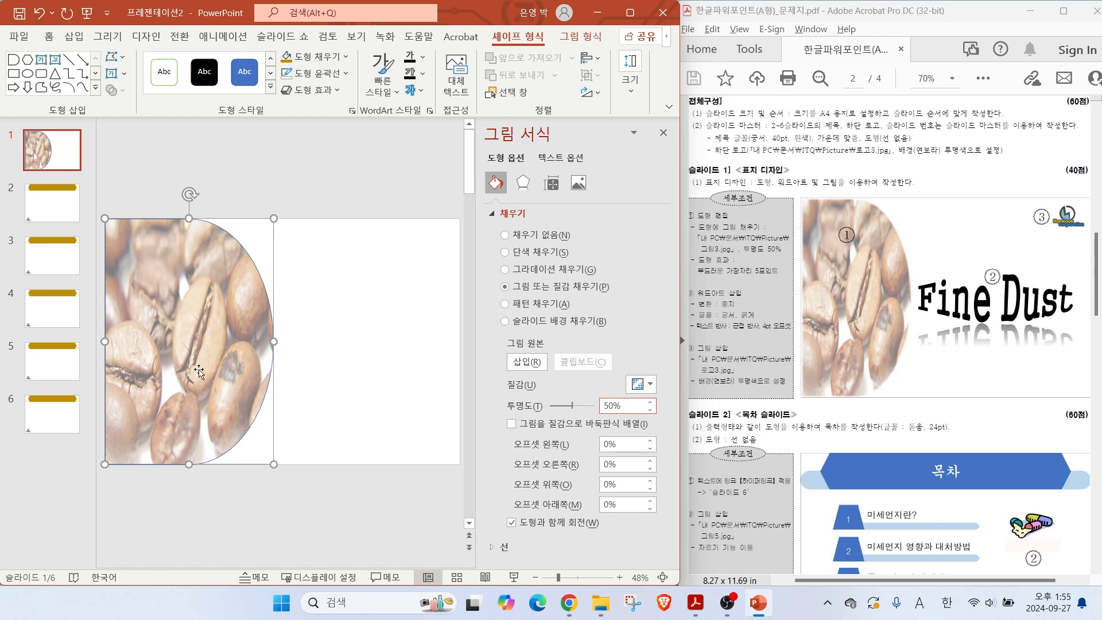
Step: Apply a 5-point soft edge effect to the picture-filled Delay shape and close the formatting pane
left_click_drag(697, 282, 797, 282)
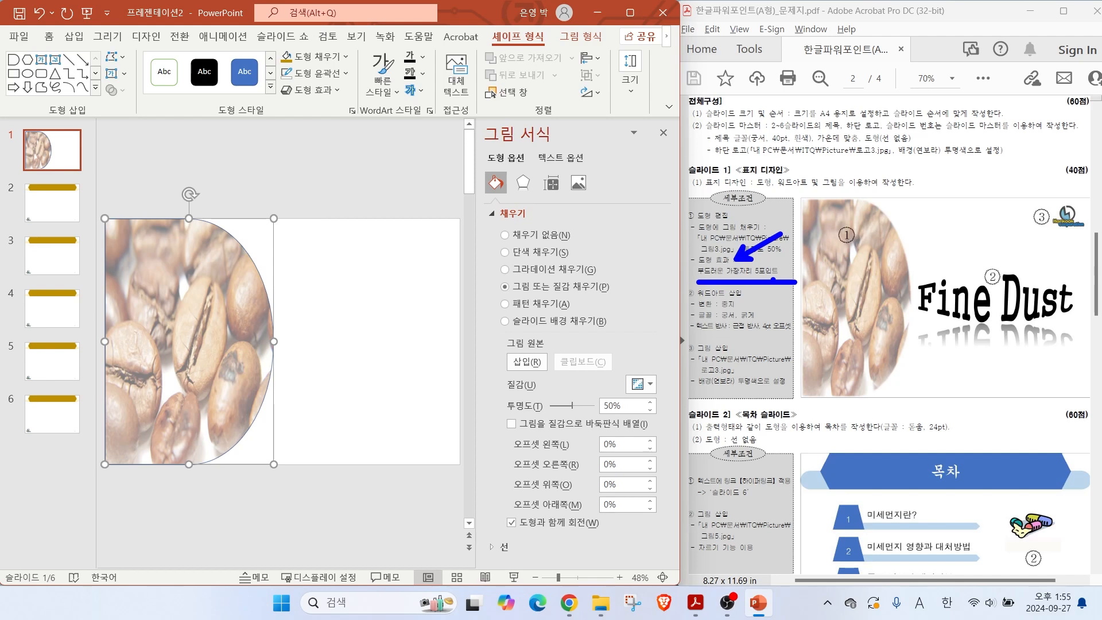
mouse_move(543, 192)
left_mouse_down()
mouse_move(515, 203)
mouse_move(540, 168)
left_mouse_up()
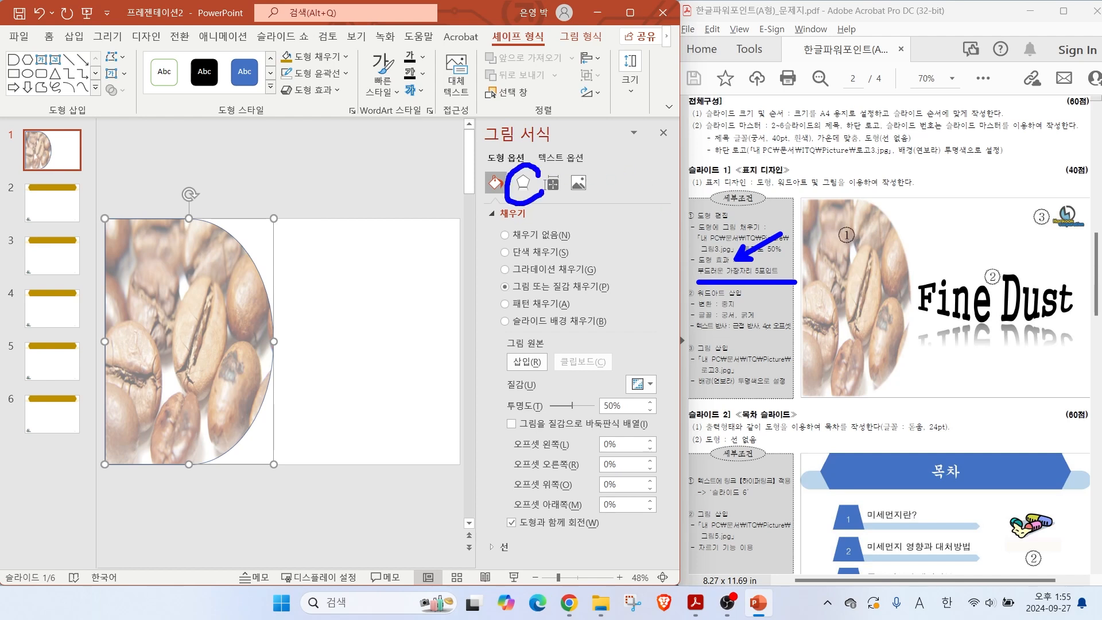
left_click(522, 184)
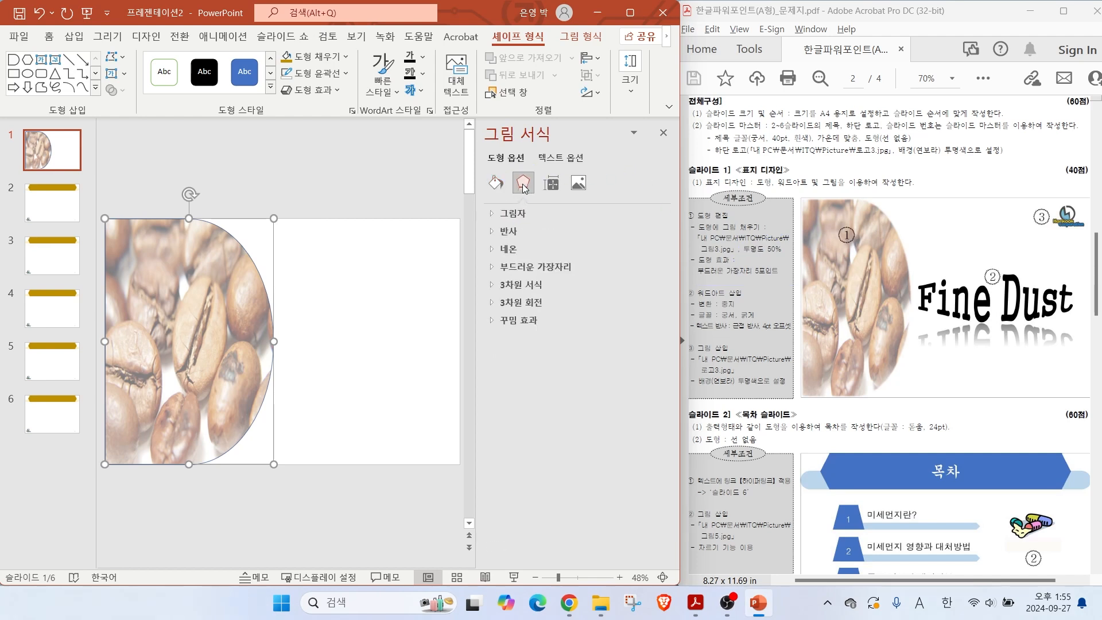
left_click(528, 266)
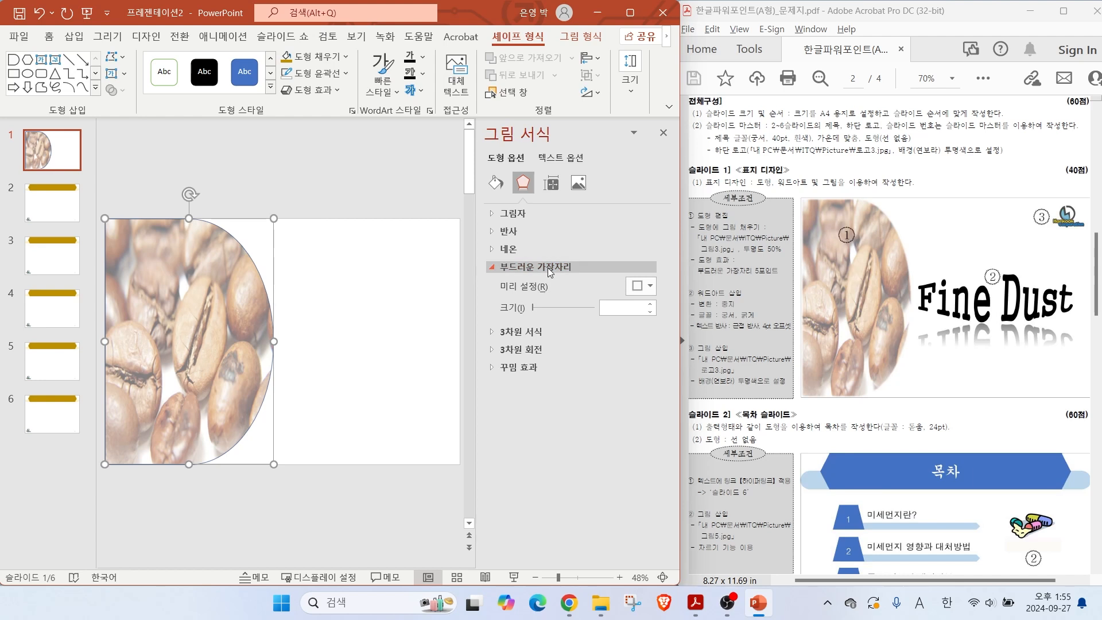
mouse_move(108, 44)
left_mouse_down()
mouse_move(615, 100)
mouse_move(691, 93)
left_mouse_up()
key("Escape")
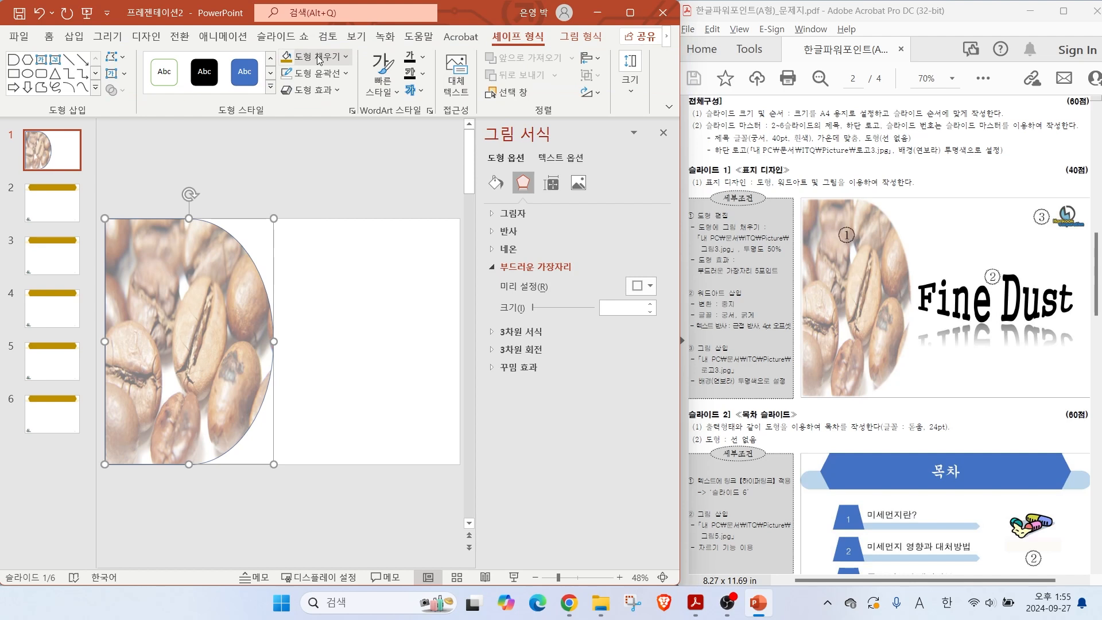
left_click(310, 90)
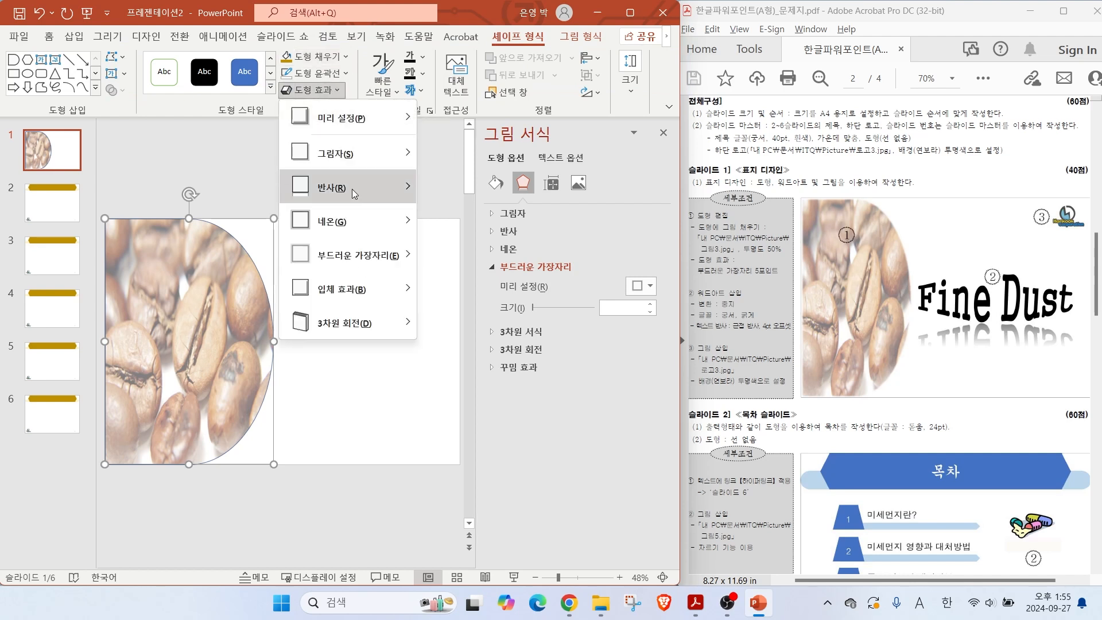
mouse_move(356, 243)
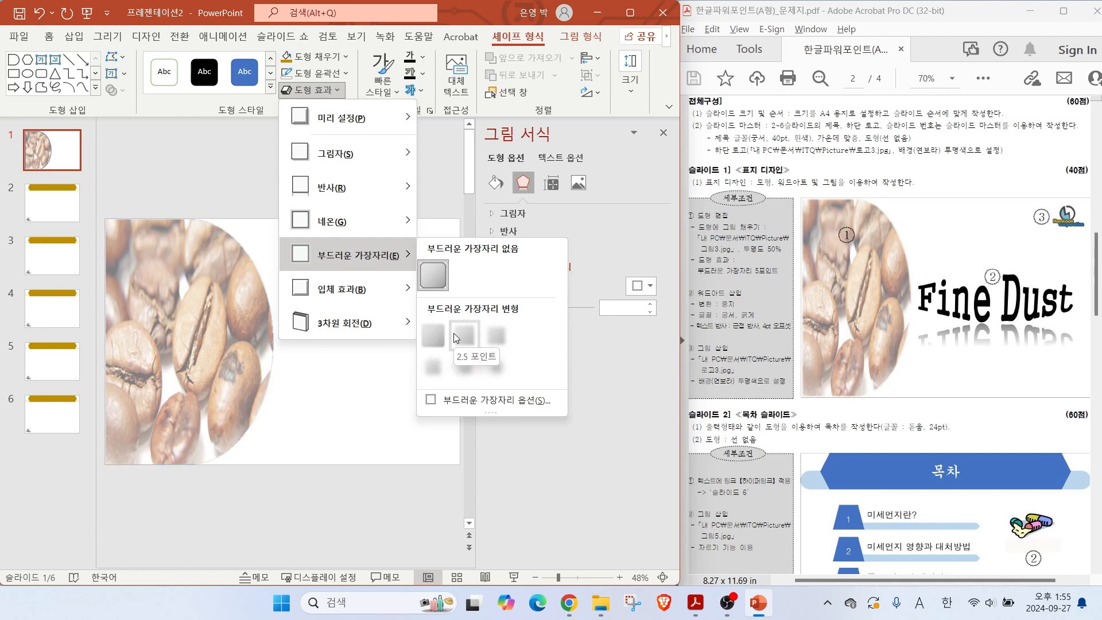
left_click(495, 335)
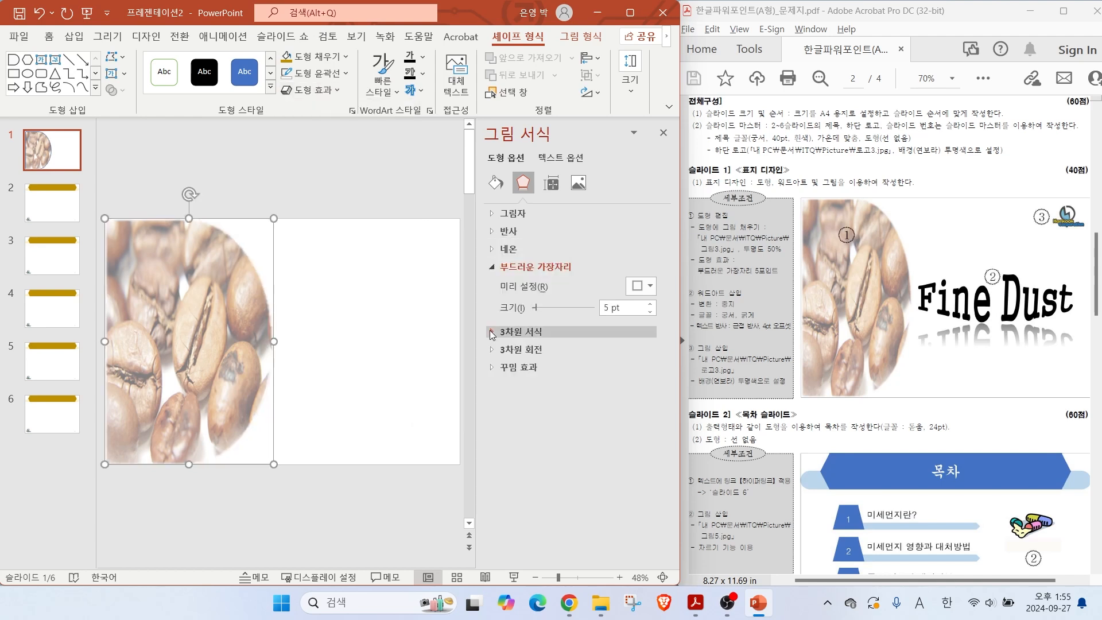
left_click(663, 132)
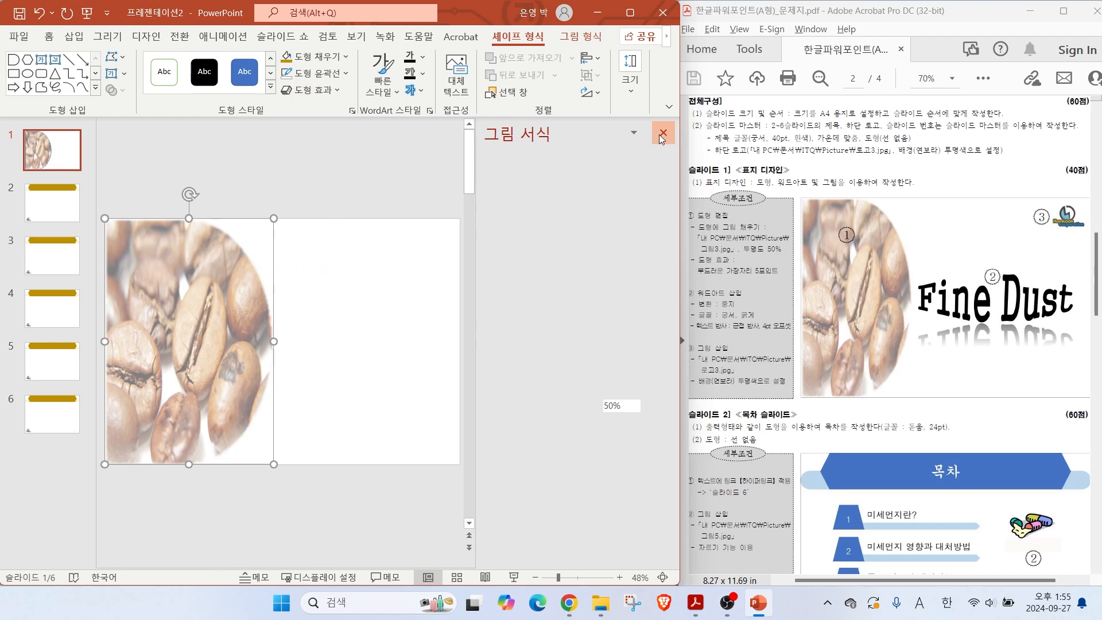
left_click(659, 135)
Step: Insert WordArt on slide 1 in the first black fill style with the text "Fine Dust"
left_click_drag(931, 274, 893, 229)
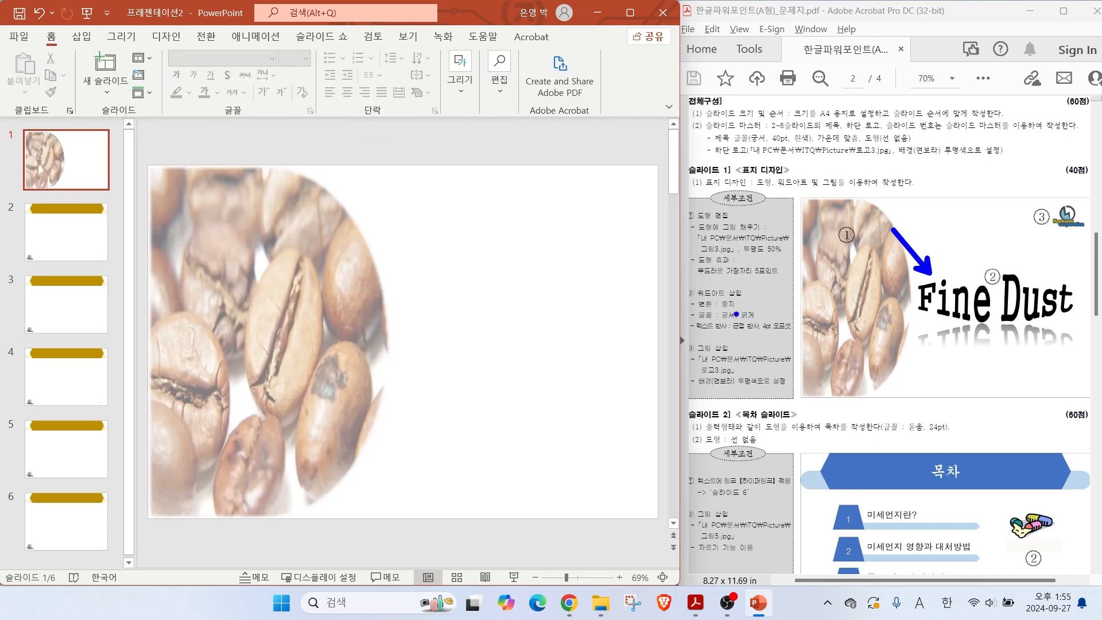
left_click_drag(664, 267, 778, 330)
key("Escape")
left_click(82, 37)
left_click(488, 80)
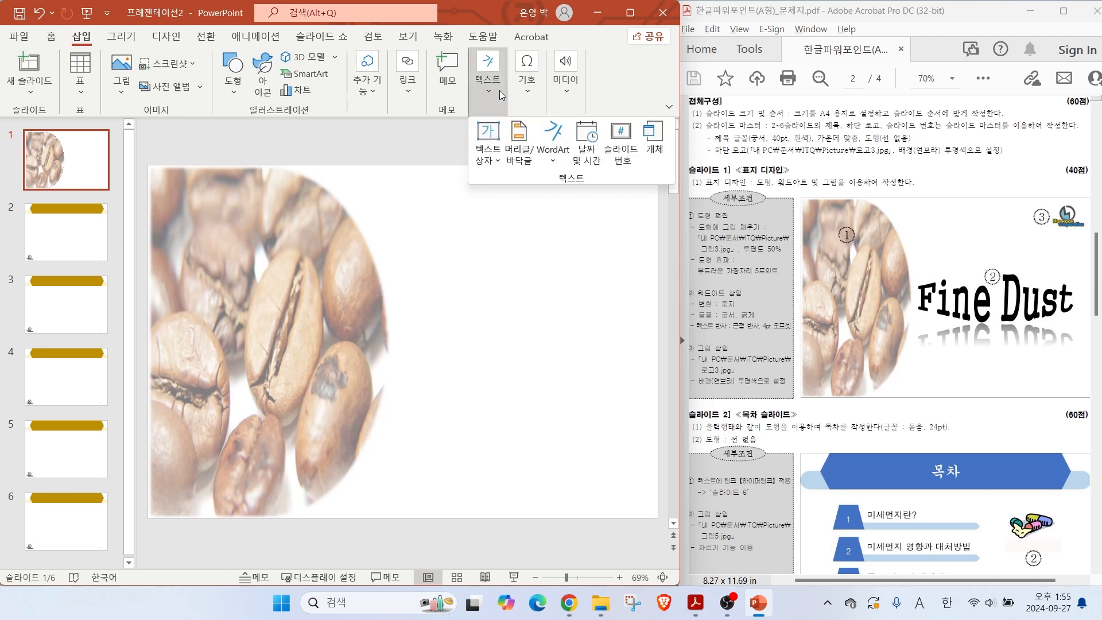
left_click(551, 133)
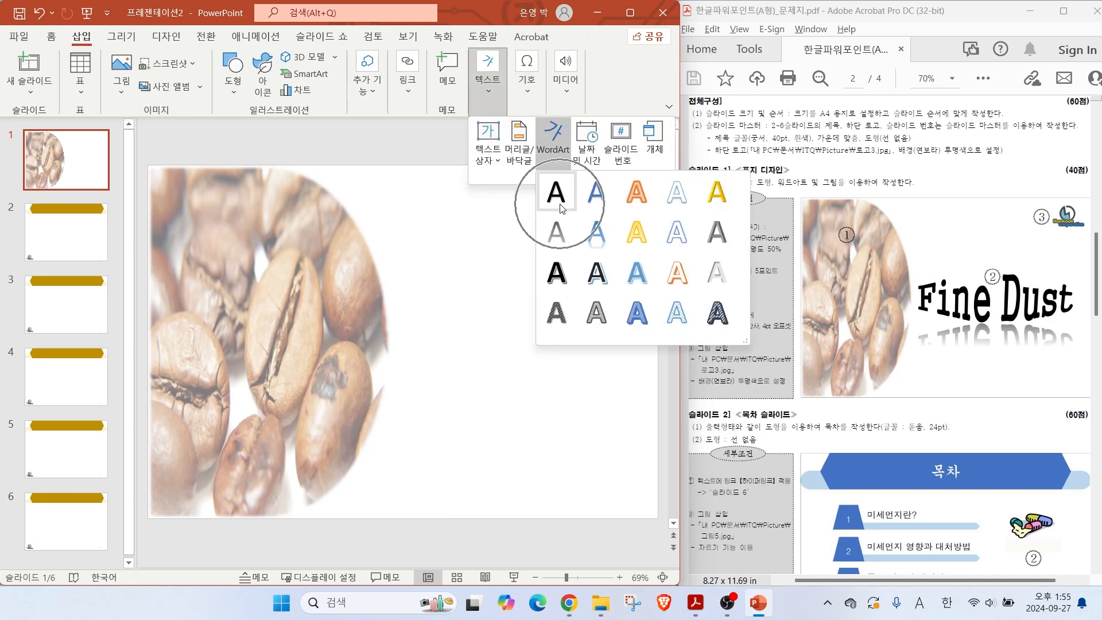
left_click(557, 195)
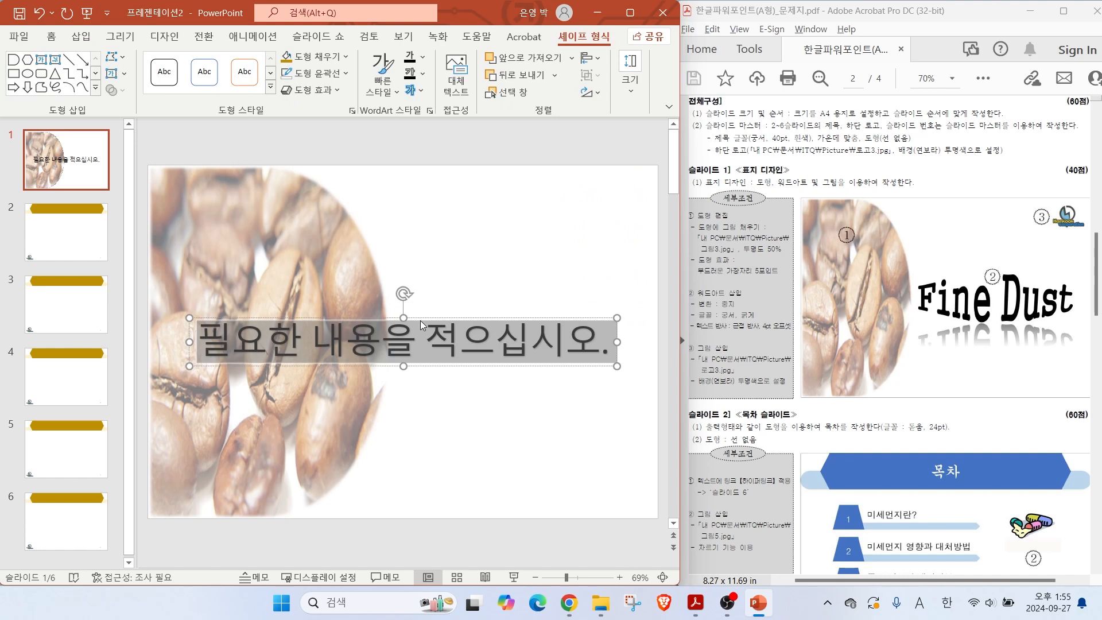
type("Fine Dust")
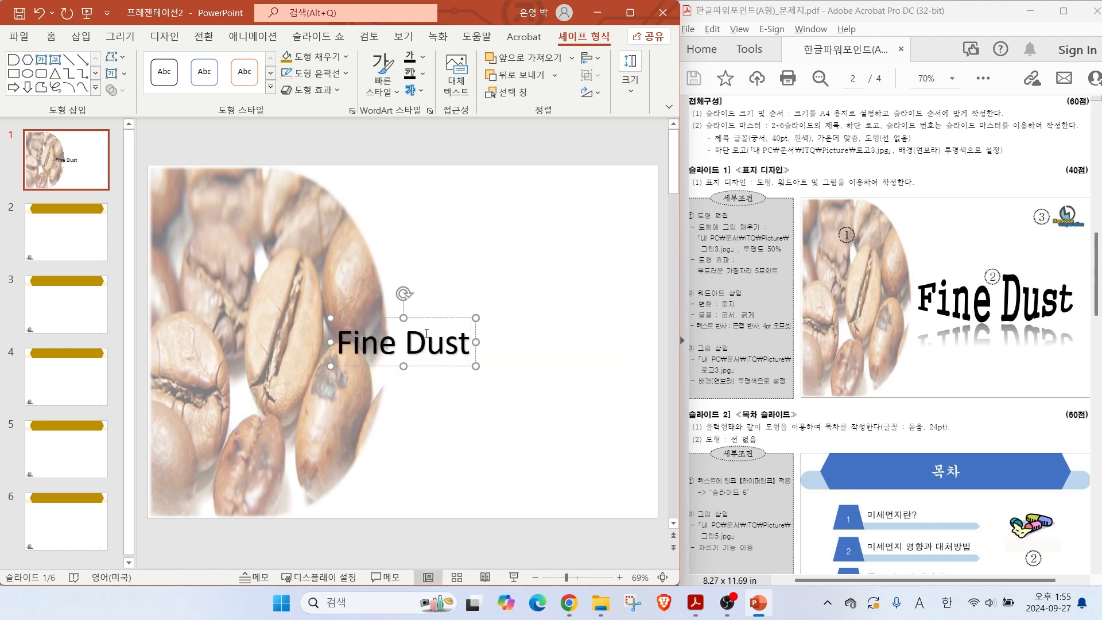
Step: Apply the Stop (중지) warp transform to the "Fine Dust" WordArt
left_click(426, 318)
left_click_drag(678, 288, 804, 337)
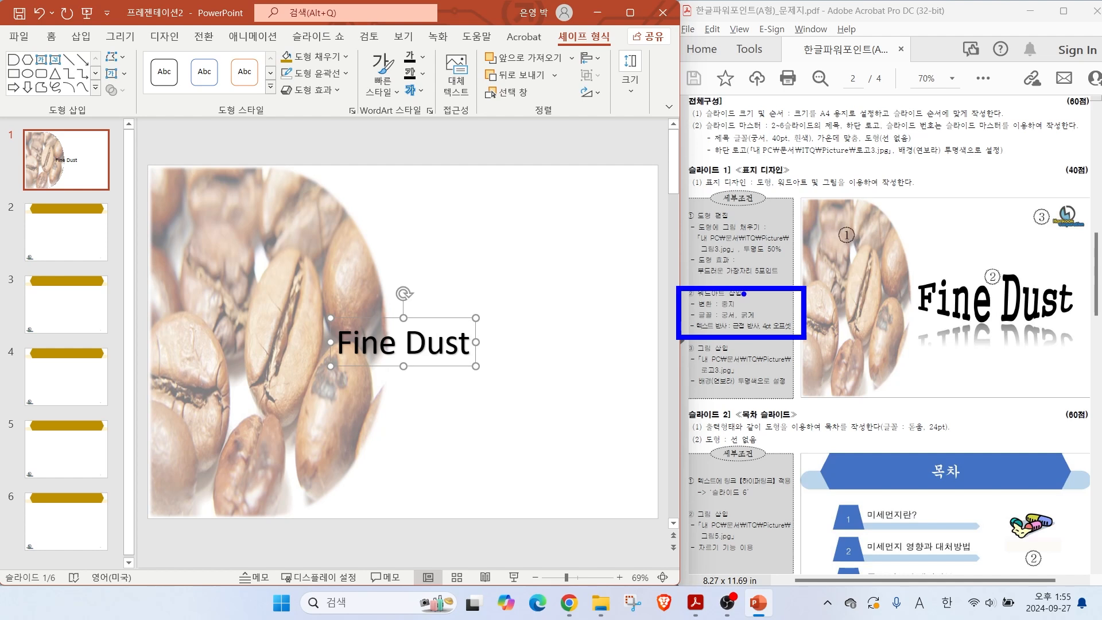
key("Escape")
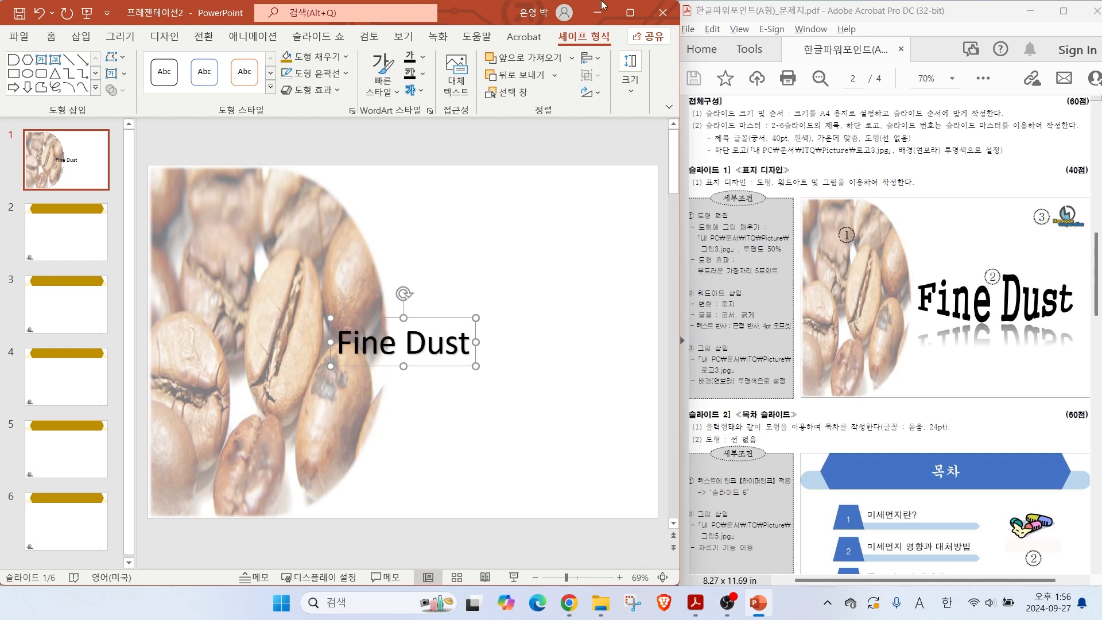
left_click(587, 41)
left_click_drag(346, 50, 280, 119)
mouse_move(434, 52)
left_mouse_down()
mouse_move(439, 90)
mouse_move(391, 44)
mouse_move(450, 85)
left_mouse_up()
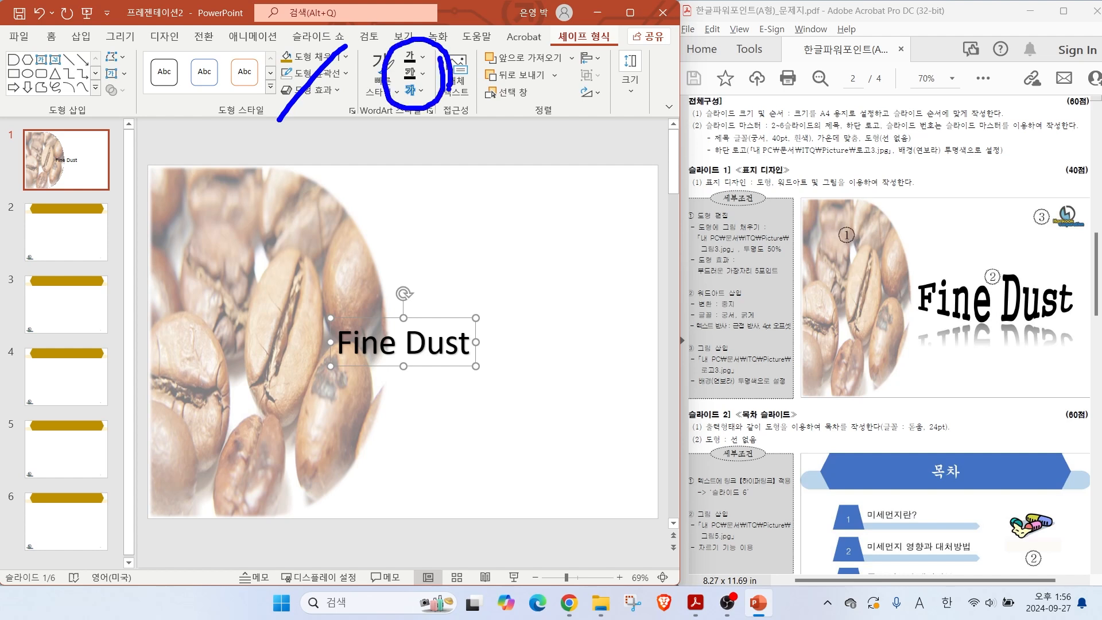
left_click(419, 92)
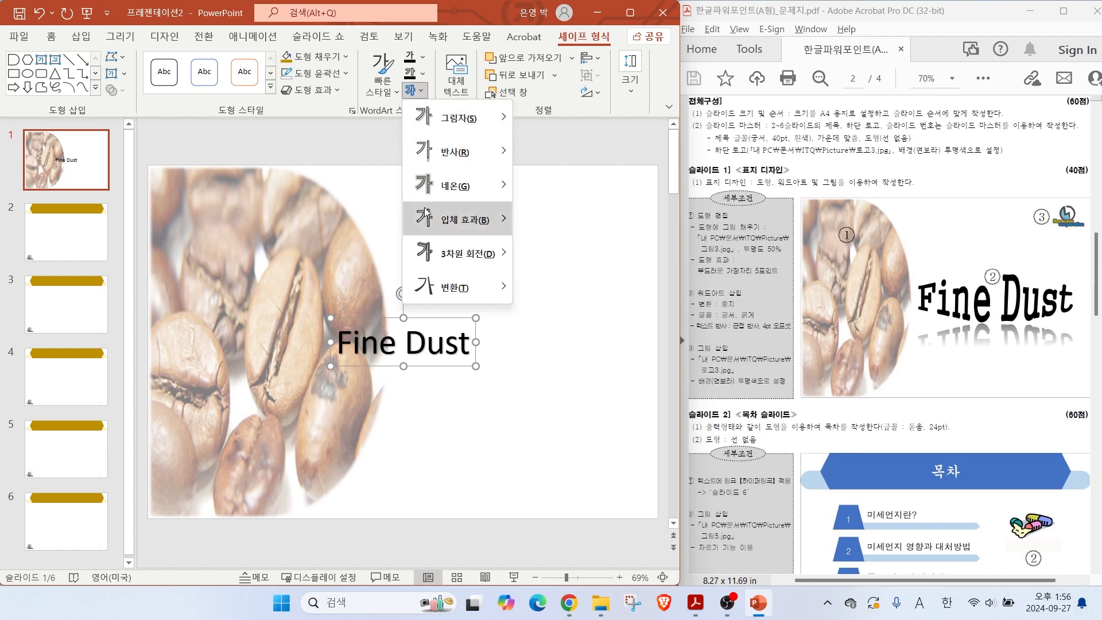
mouse_move(454, 287)
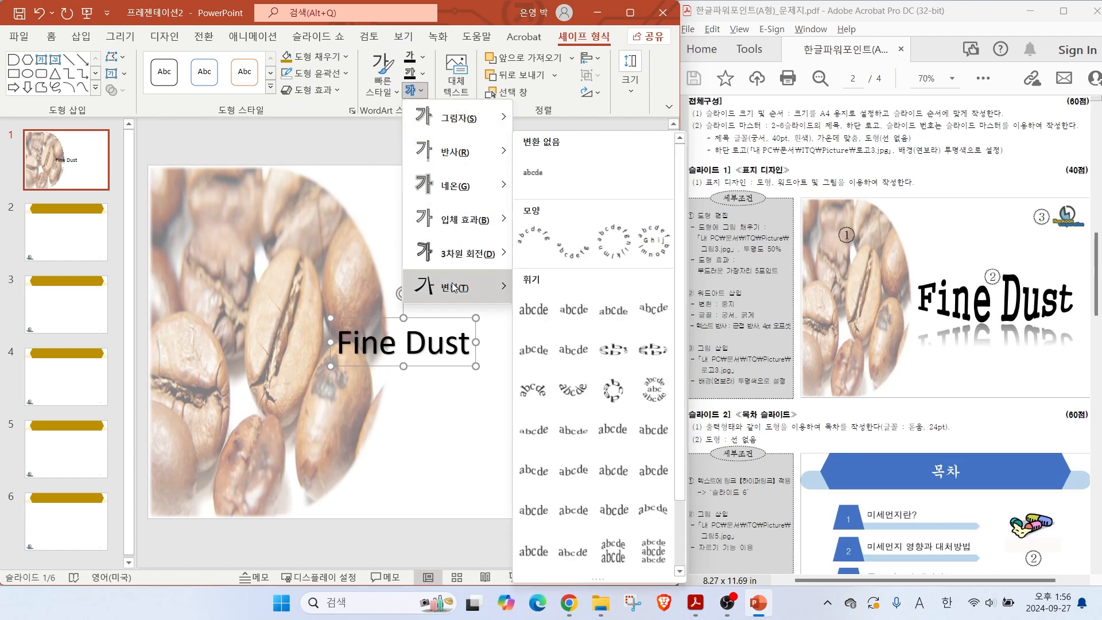
left_click(583, 313)
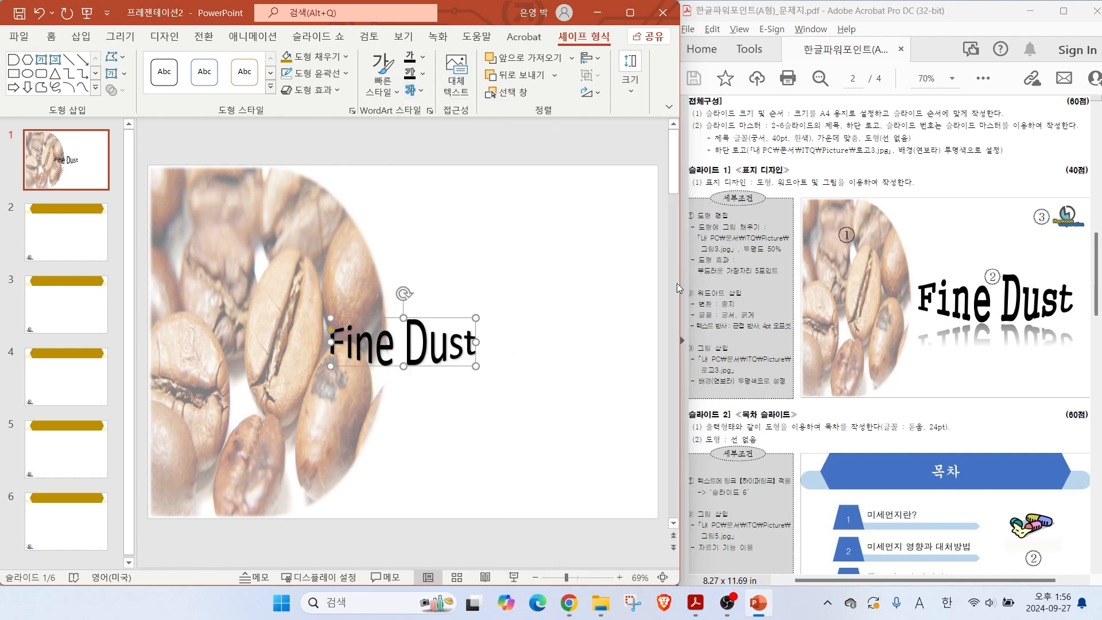
Step: Enlarge the "Fine Dust" WordArt to span the blank area between the coffee bean shape and the slide's right edge
left_click_drag(474, 317, 628, 285)
left_click_drag(333, 367, 398, 394)
left_click_drag(631, 339, 641, 333)
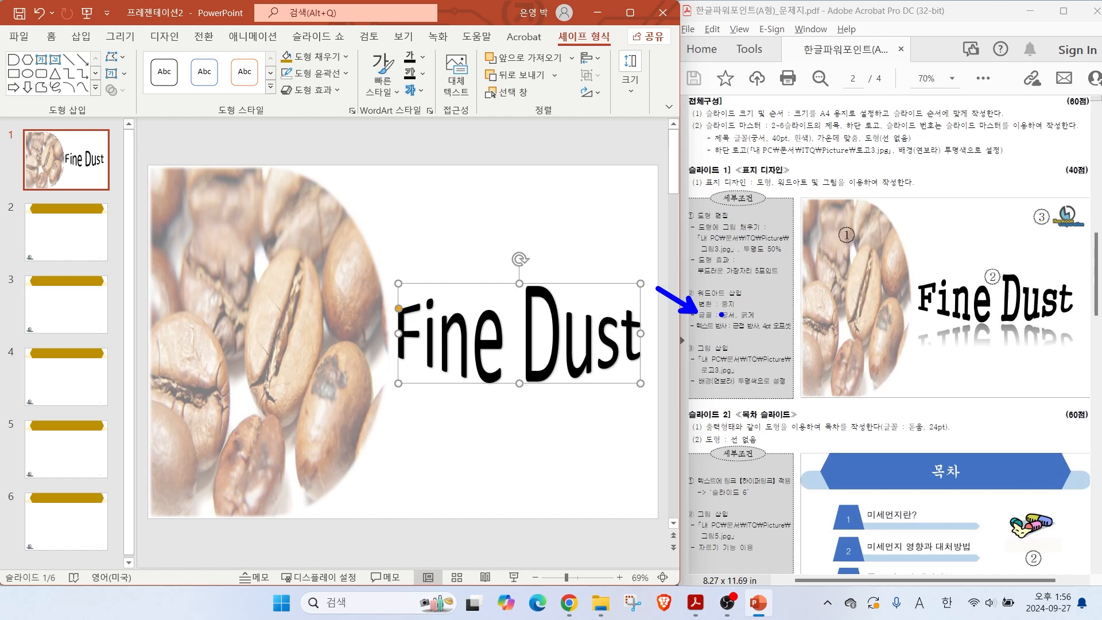
Step: Set the "Fine Dust" WordArt font to 궁서 and make it bold
left_click_drag(702, 320, 765, 320)
left_click(51, 36)
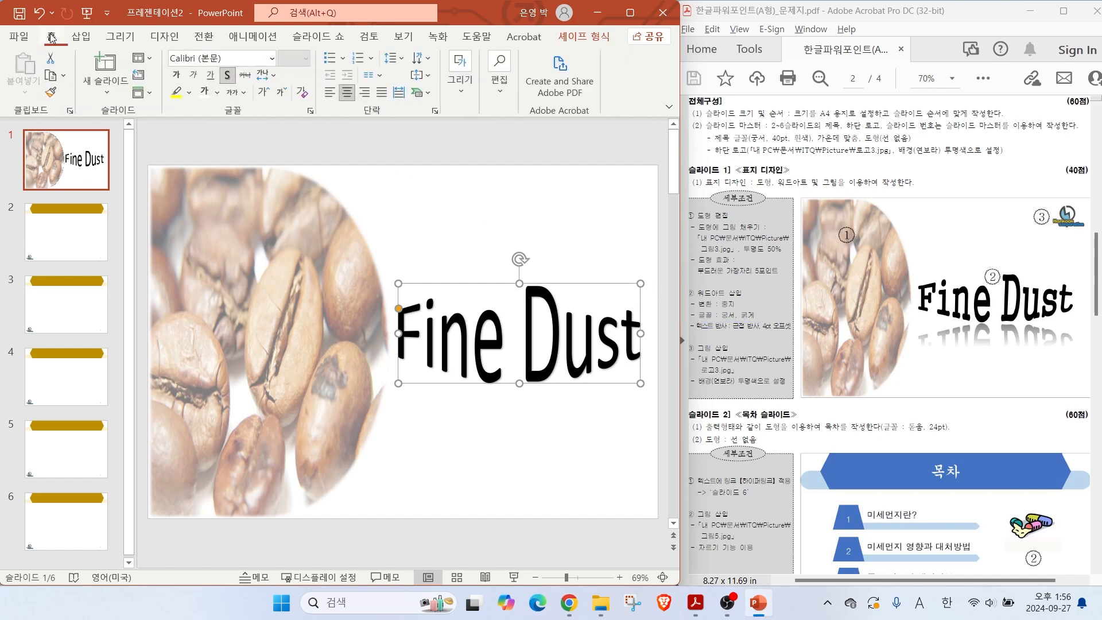
left_click(272, 58)
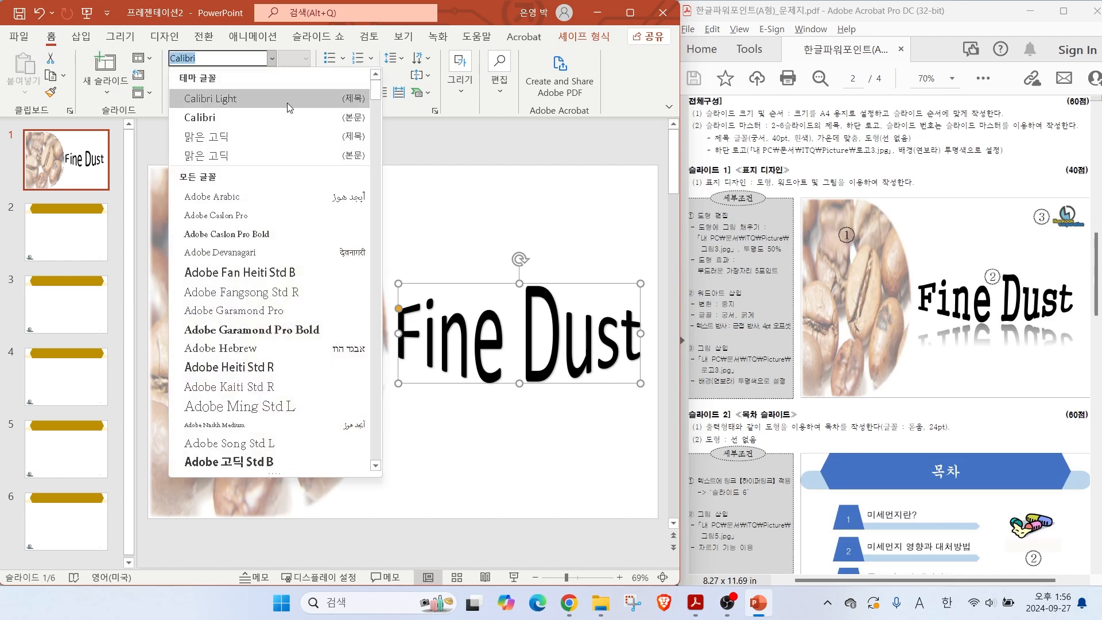
left_click_drag(377, 94, 377, 317)
left_click(228, 289)
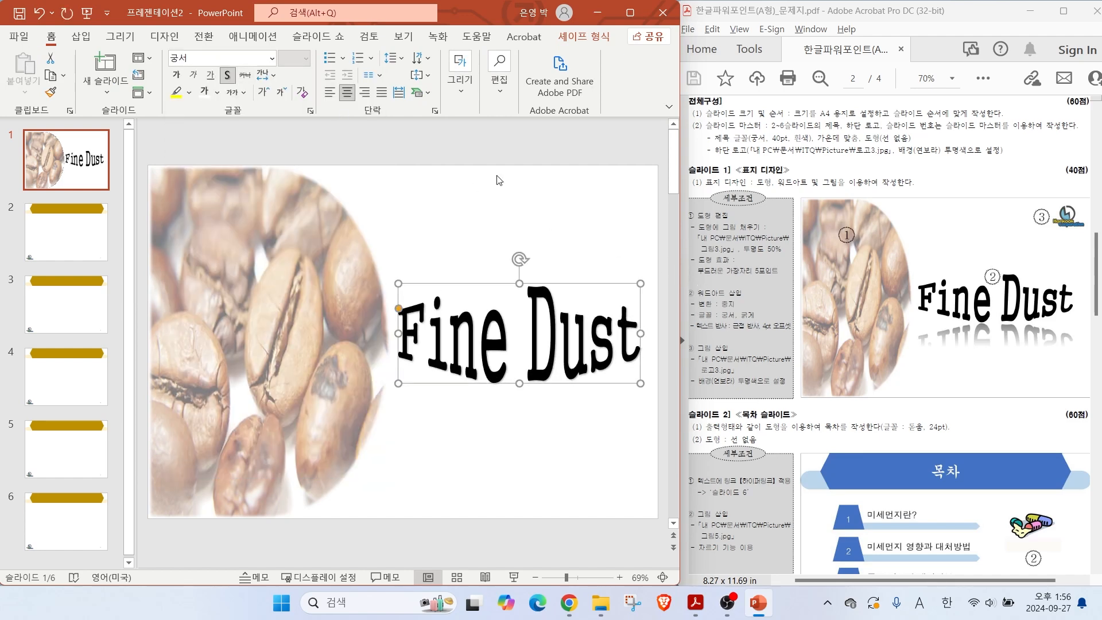
left_click(176, 74)
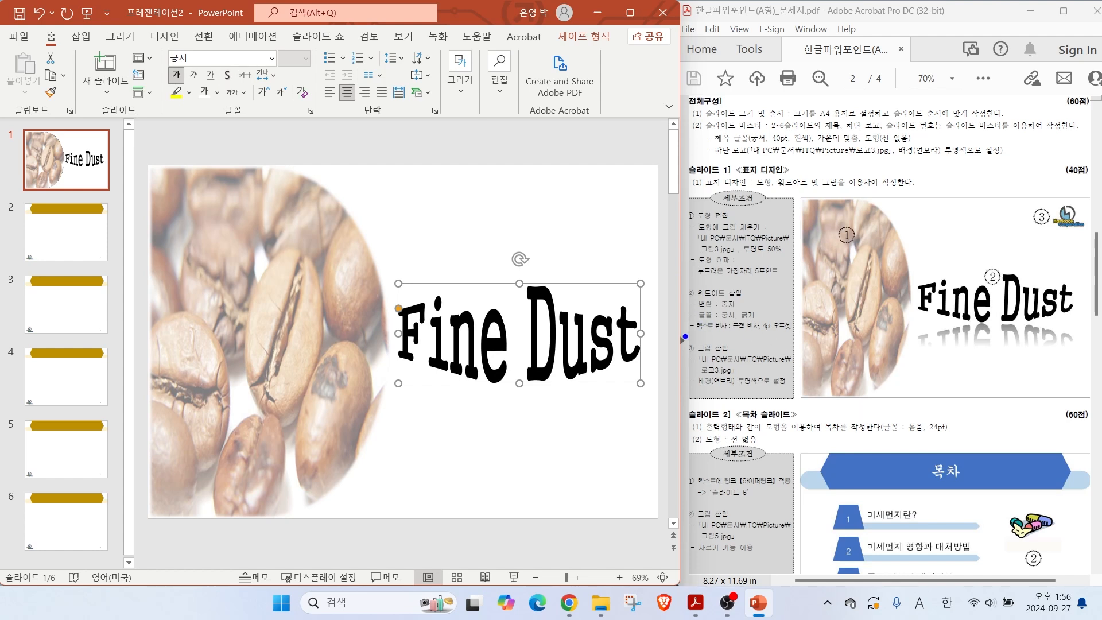
Step: Apply the tight reflection with 4 pt offset (근접 반사, 4pt 오프셋) to the "Fine Dust" WordArt text
mouse_move(696, 333)
left_mouse_down()
mouse_move(664, 369)
mouse_move(787, 343)
left_mouse_up()
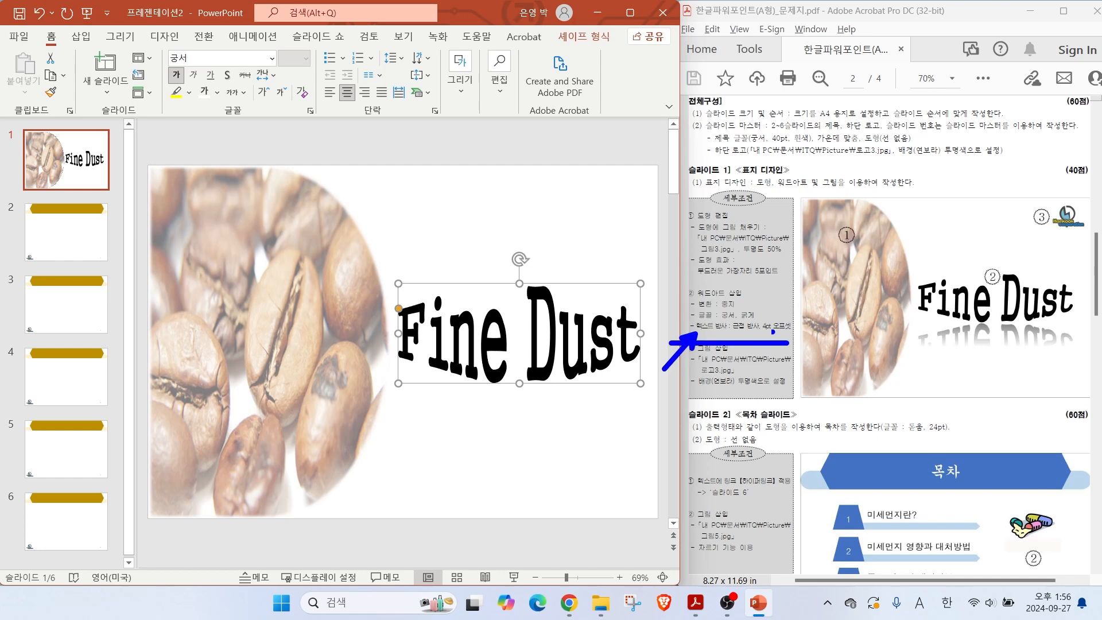
left_click(584, 36)
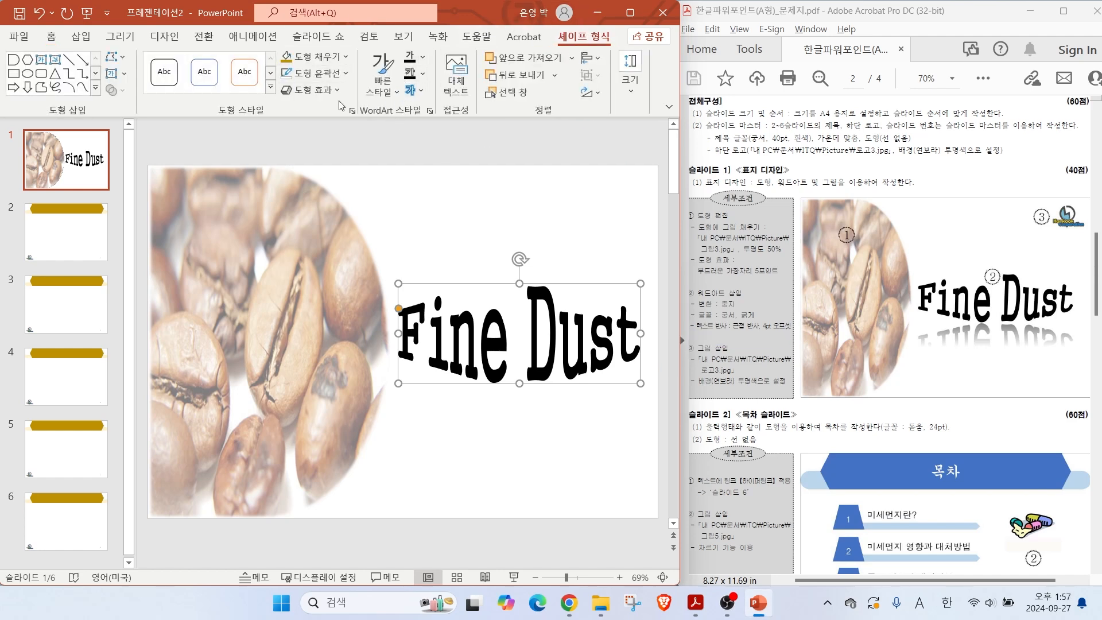
left_click(416, 91)
mouse_move(454, 154)
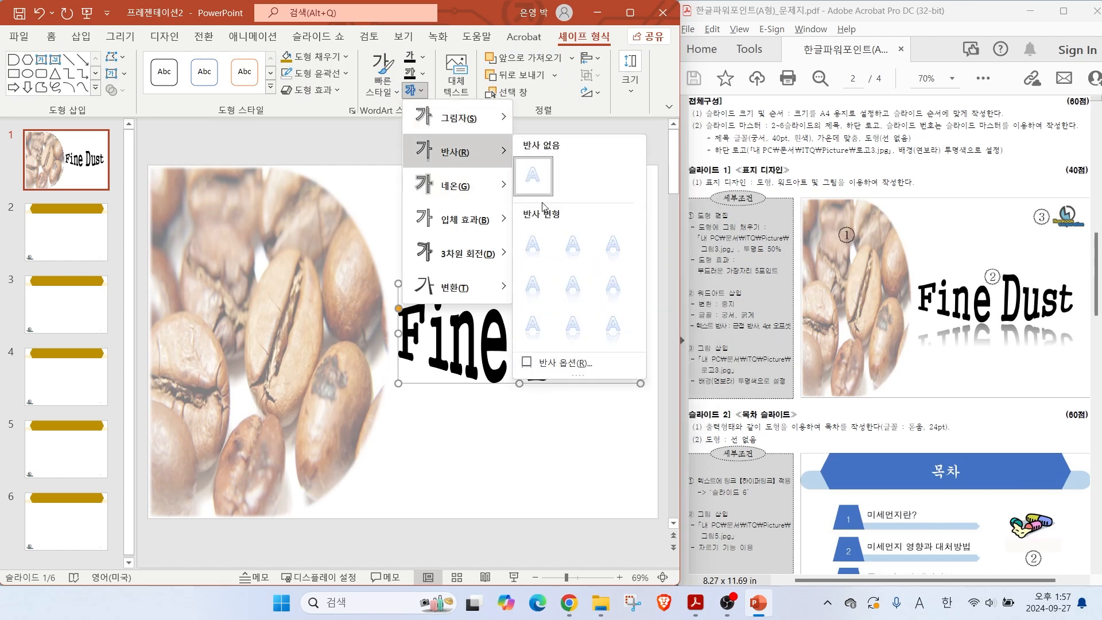
left_click(533, 282)
key("Escape")
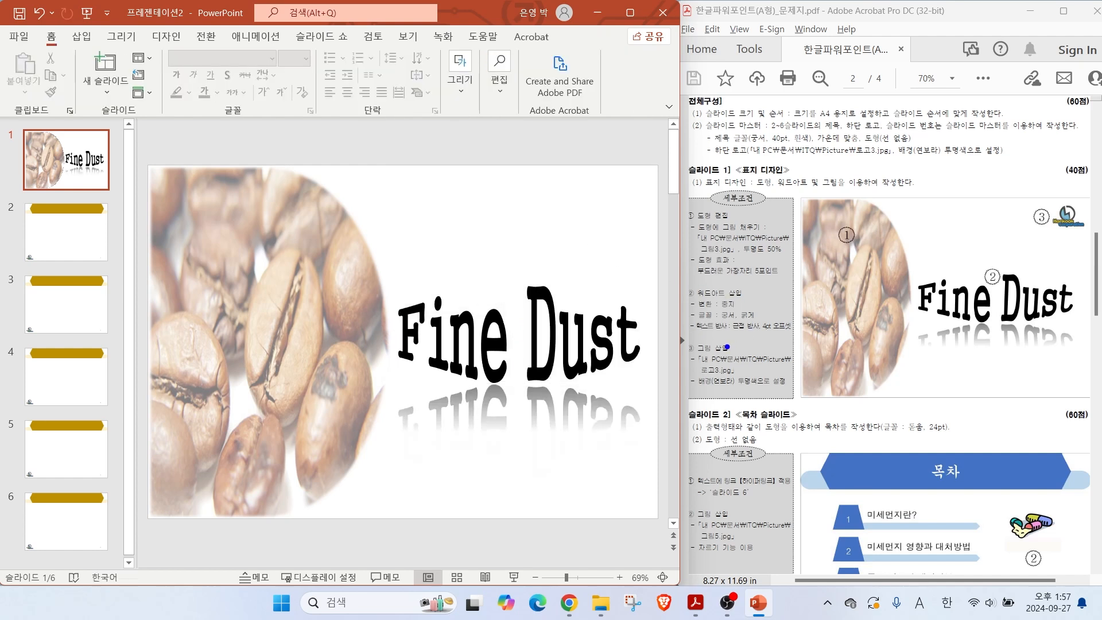
Step: Insert the 로고3 picture on slide 1 and shrink it to 3.45 × 5 cm in the slide's upper-right corner
left_click_drag(723, 348, 785, 319)
left_click(83, 39)
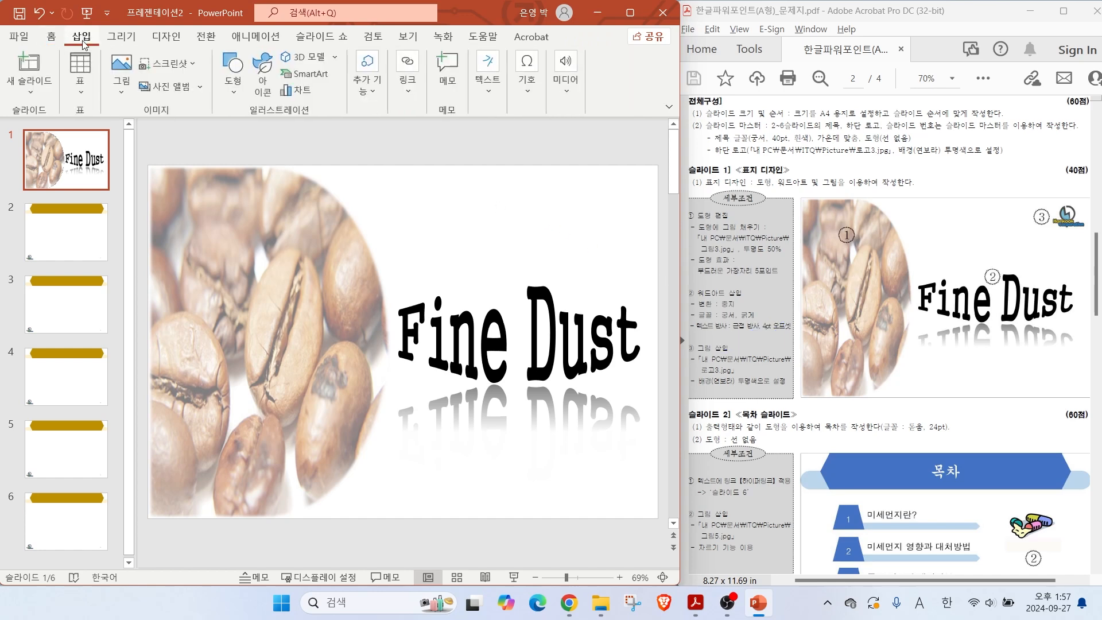
left_click(121, 70)
left_click(143, 133)
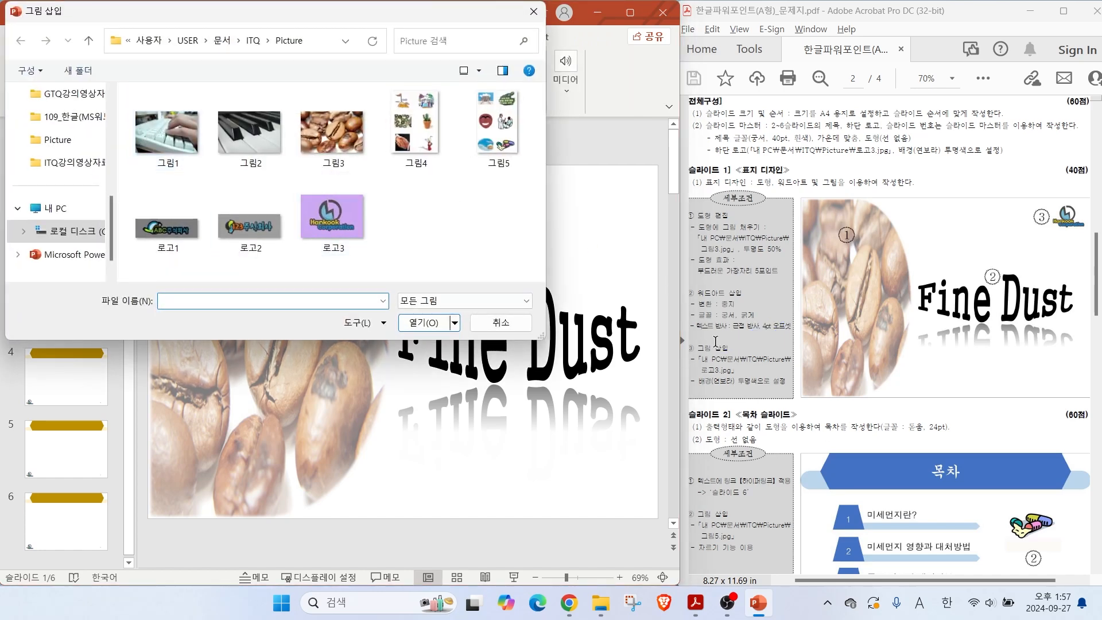
left_click(331, 214)
left_click(424, 323)
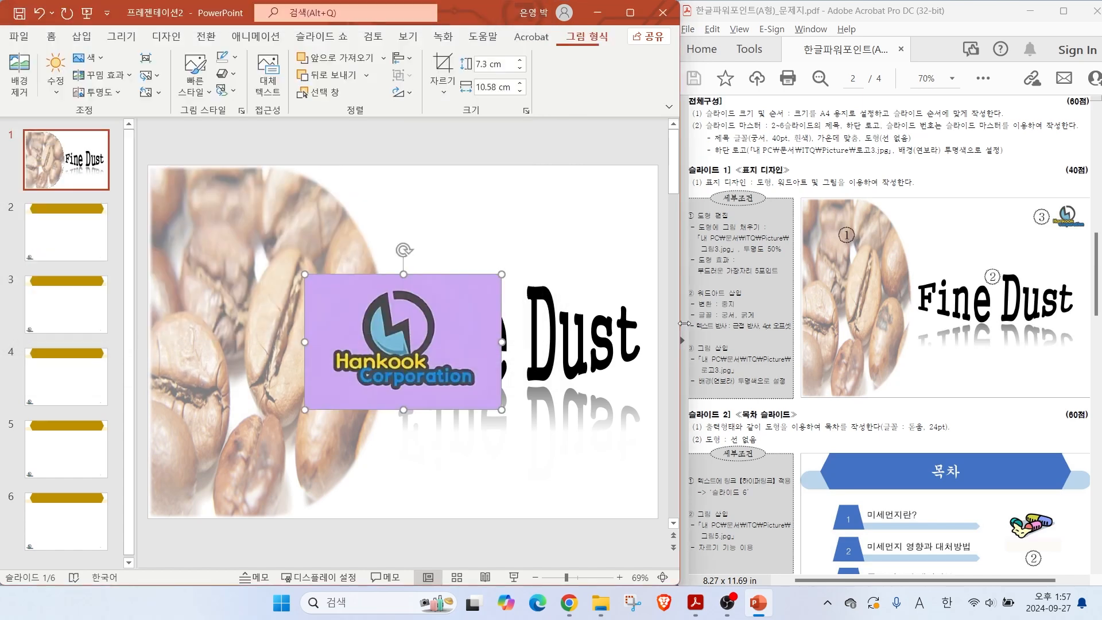
left_click_drag(376, 364, 532, 255)
left_click_drag(459, 301, 565, 229)
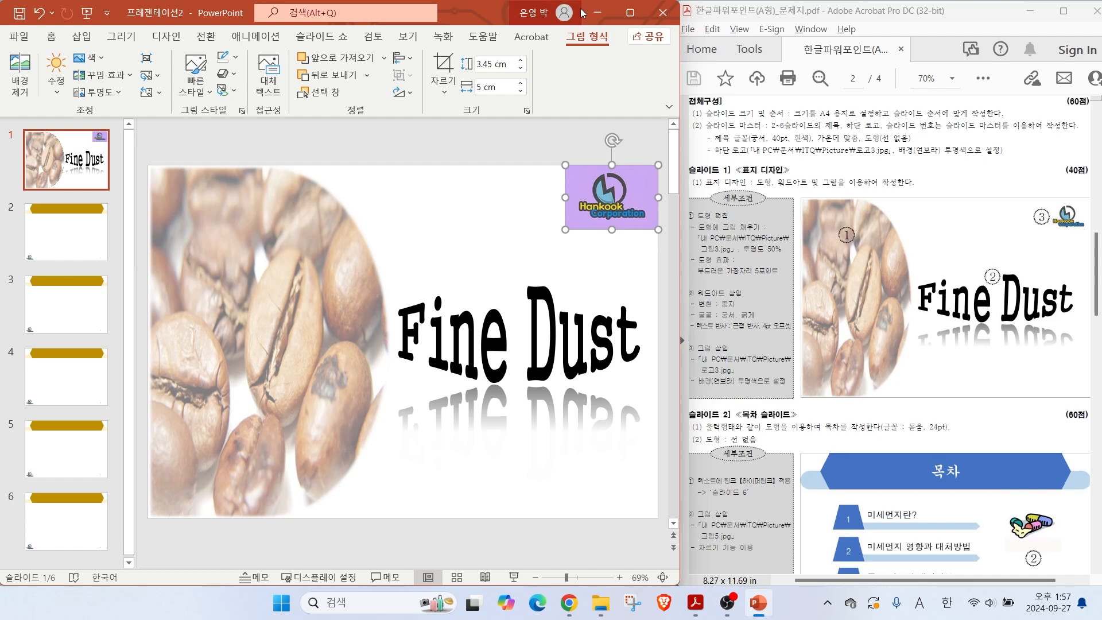
Step: Make the logo's light purple background transparent and shrink the logo slightly, keeping it in the slide's upper-right corner
left_click(94, 59)
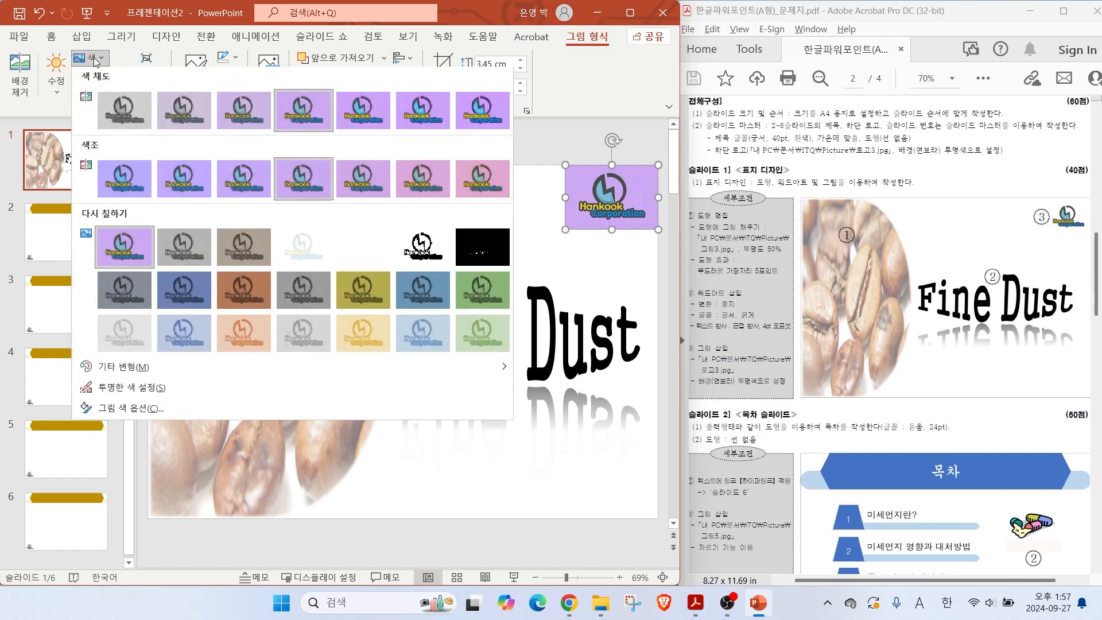
left_click(121, 387)
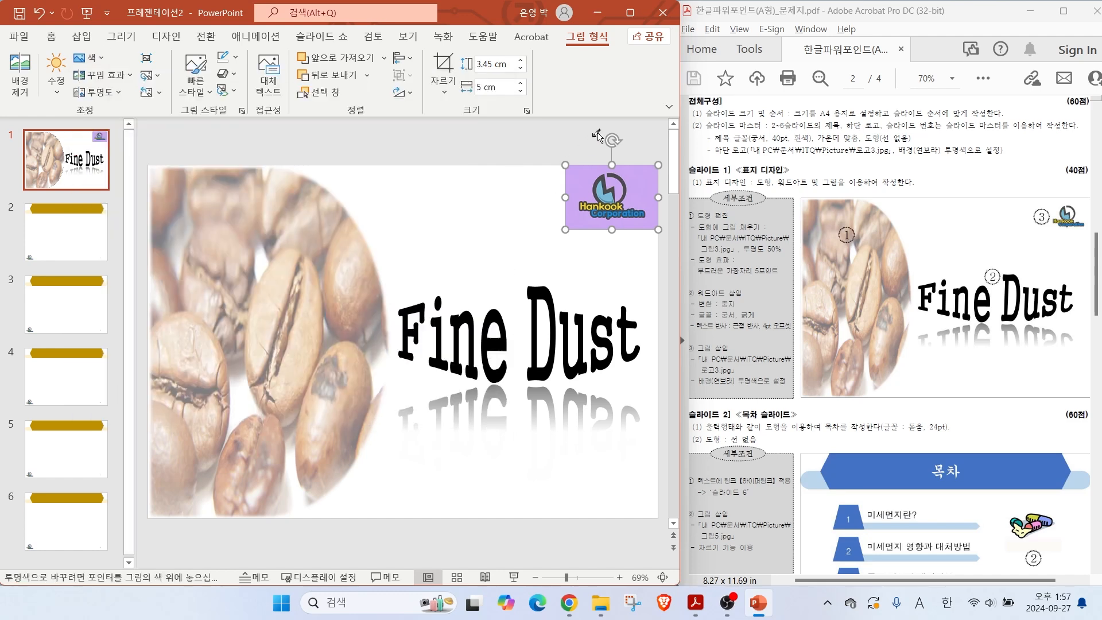
left_click(577, 180)
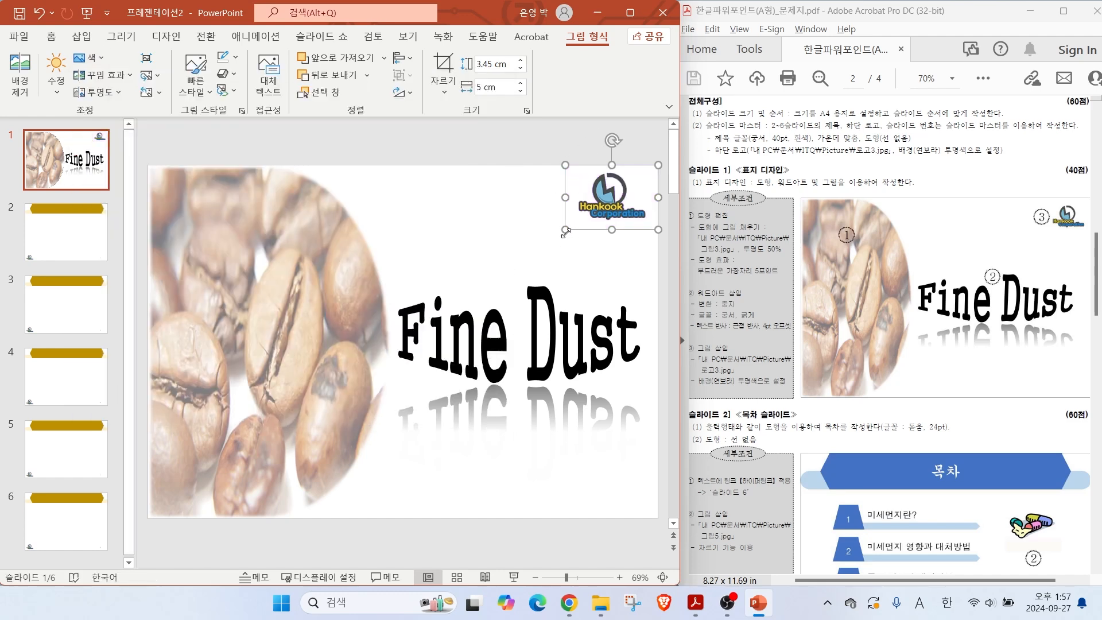
left_click_drag(568, 227, 576, 220)
left_click(665, 271)
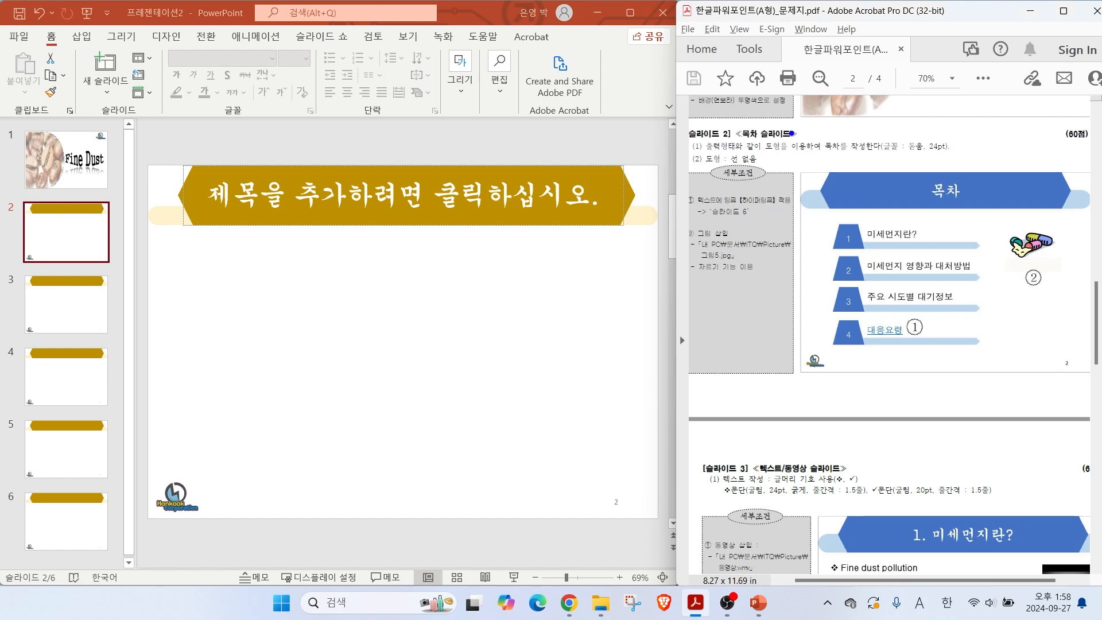
left_click_drag(791, 139, 834, 110)
mouse_move(807, 153)
left_mouse_down()
mouse_move(949, 156)
mouse_move(935, 124)
mouse_move(946, 154)
left_mouse_up()
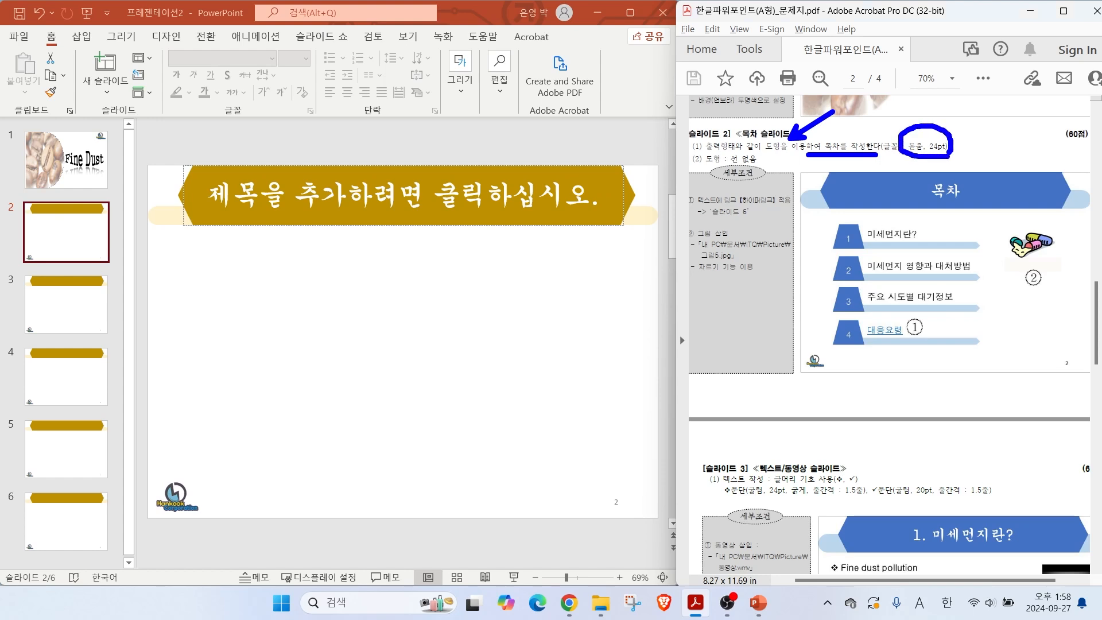
mouse_move(806, 206)
left_mouse_down()
mouse_move(918, 324)
mouse_move(1006, 358)
left_mouse_up()
mouse_move(838, 248)
left_mouse_down()
mouse_move(867, 214)
mouse_move(918, 253)
mouse_move(868, 336)
left_mouse_up()
mouse_move(953, 168)
left_mouse_down()
mouse_move(925, 198)
mouse_move(963, 198)
left_mouse_up()
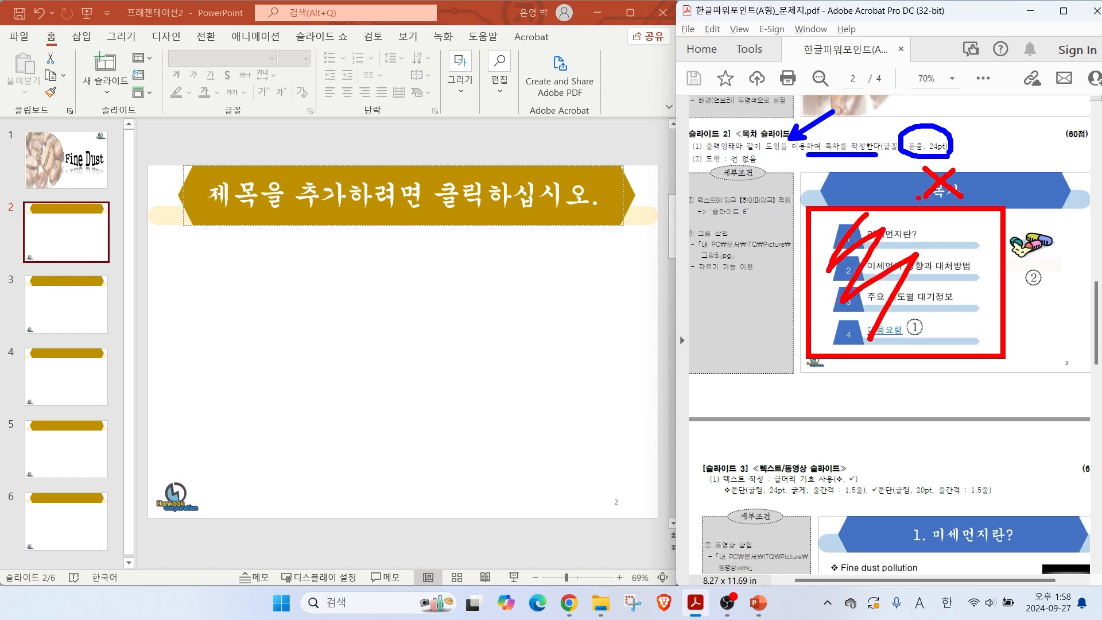
key("Escape")
Step: Enter "목차" as the title of slide 2
left_click(407, 200)
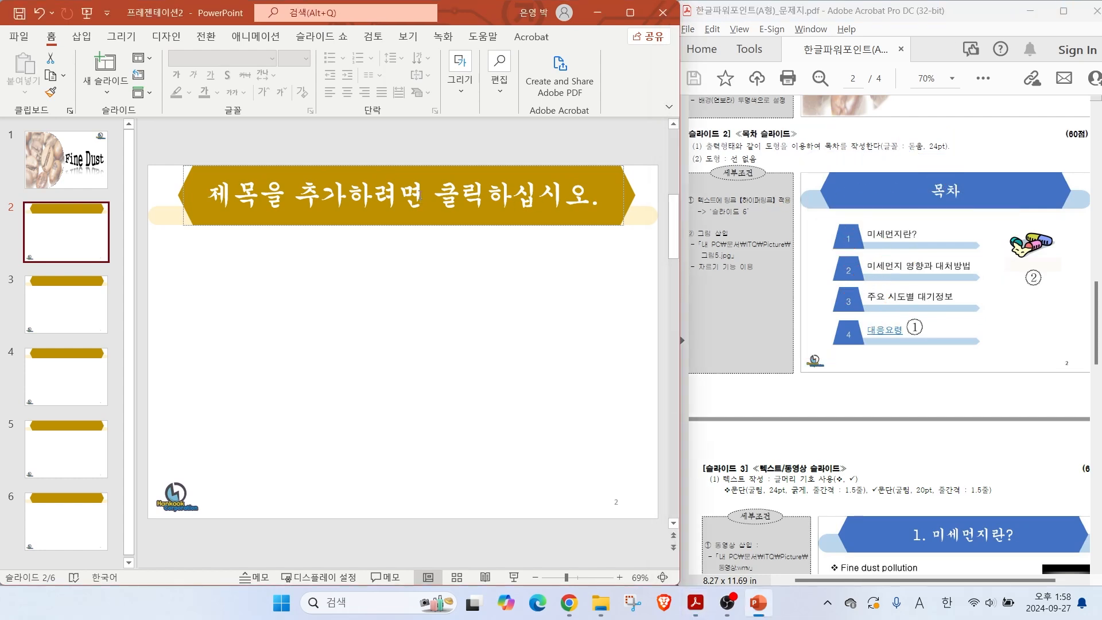
type("a")
key("BackSpace")
type("목차")
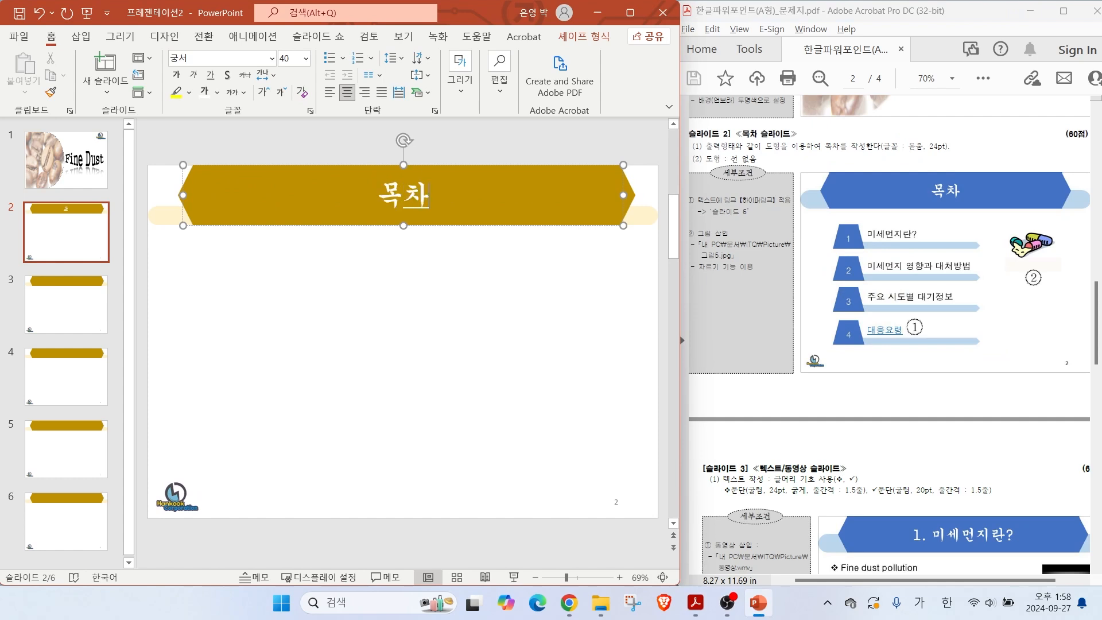
left_click(394, 297)
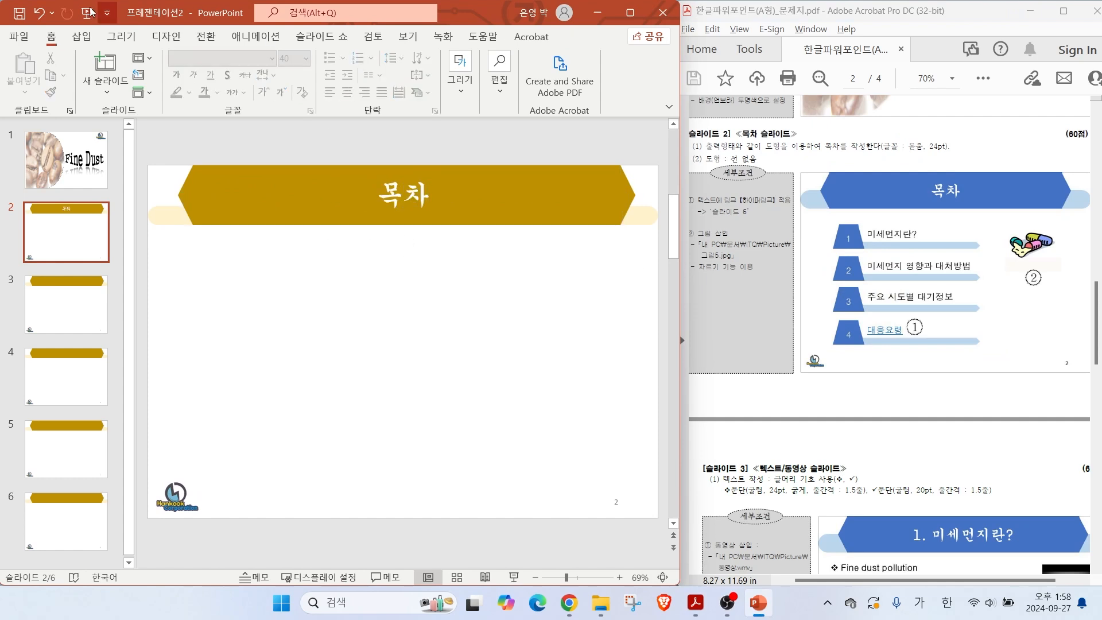
Step: Draw a long, thin pentagon block arrow below the slide 2 title, spanning a bit over half the slide's width
left_click(82, 37)
left_click(233, 72)
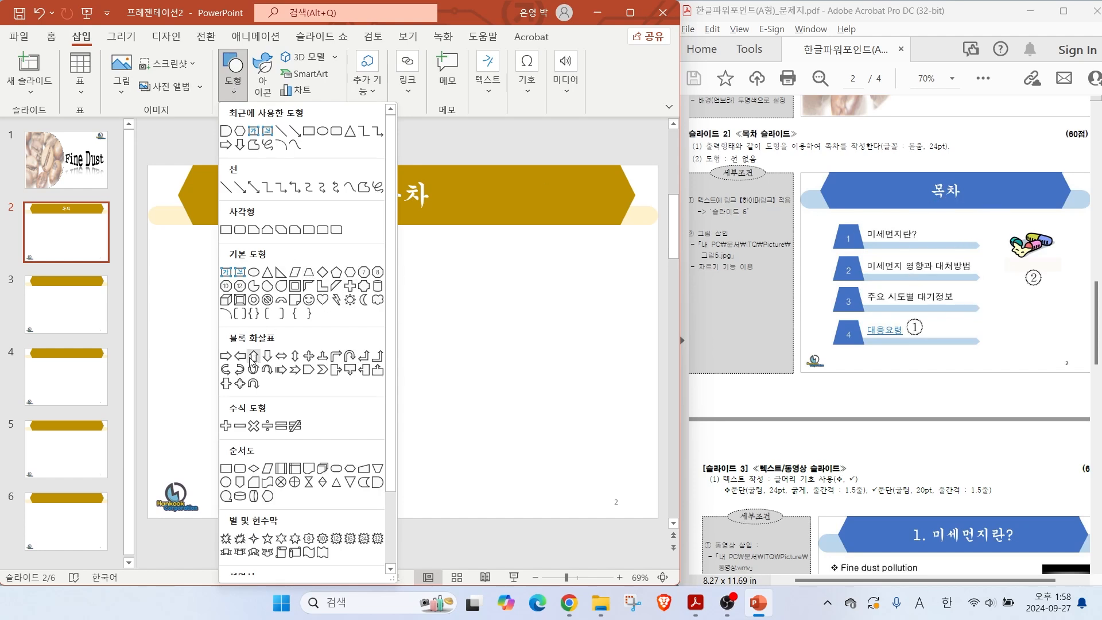
left_click(308, 369)
left_click_drag(315, 269, 564, 289)
left_click_drag(478, 282, 332, 272)
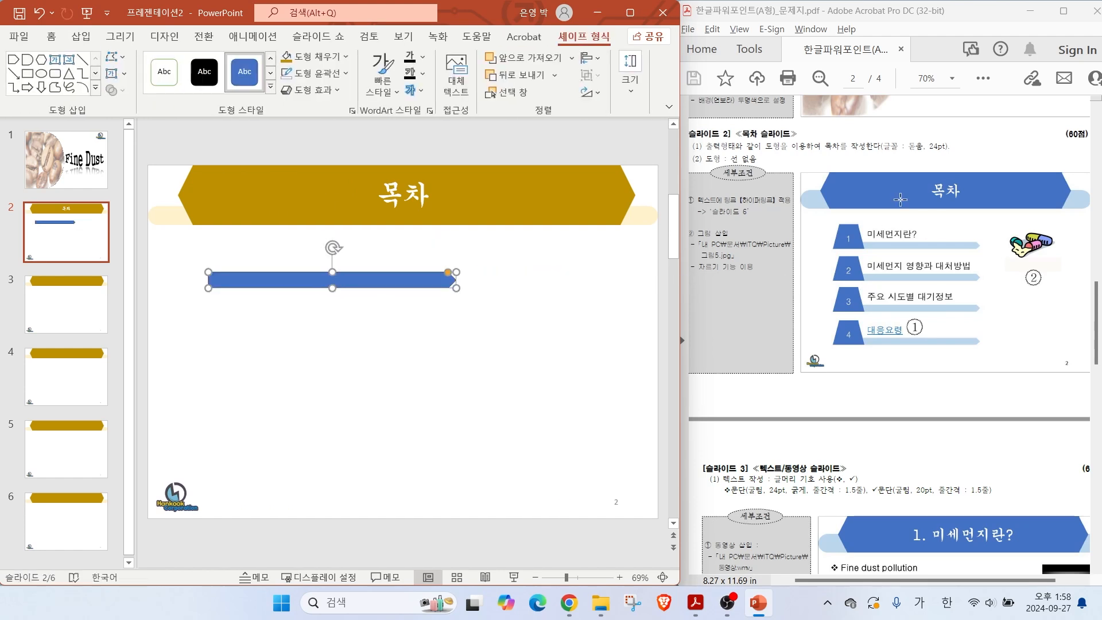
left_click_drag(455, 288, 486, 288)
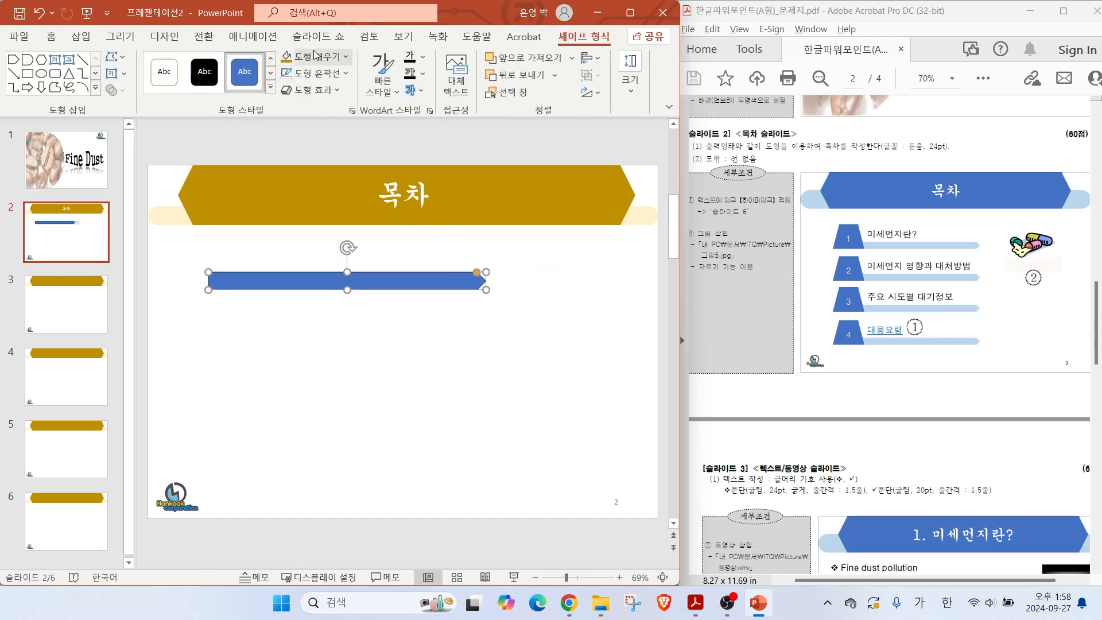
Step: Fill the pentagon arrow bar with the lightest blue theme color and remove its outline
left_click(315, 56)
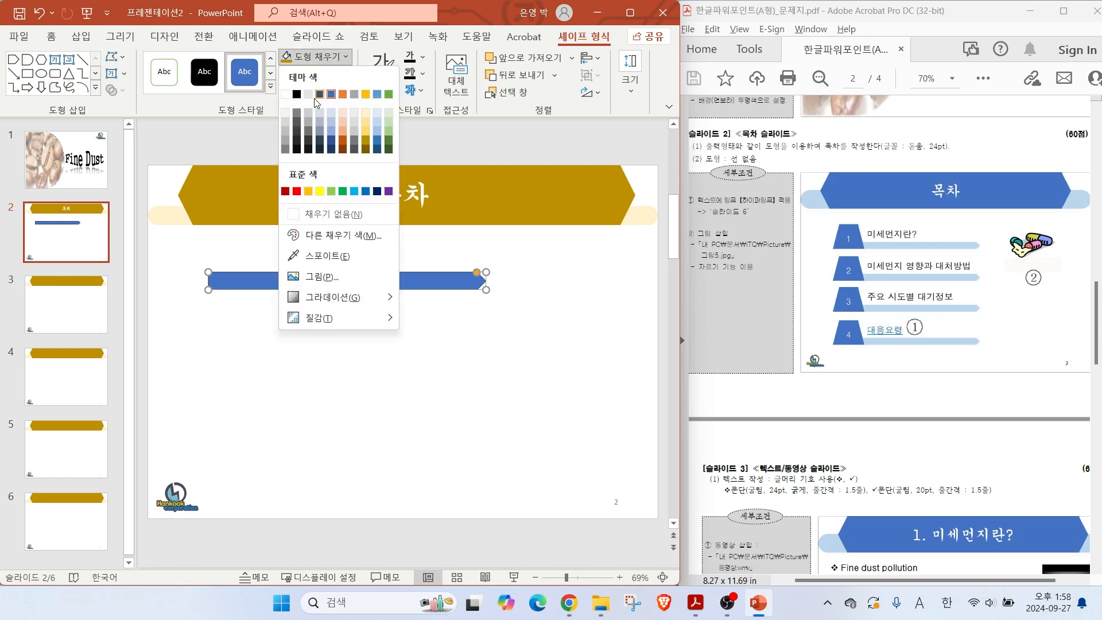
left_click(379, 112)
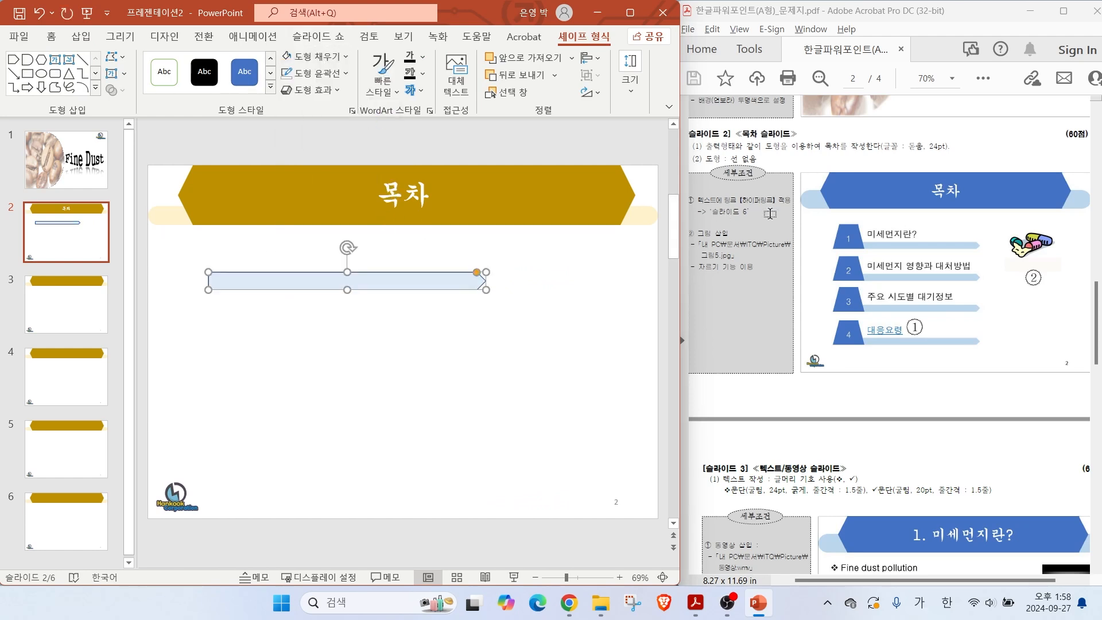
left_click_drag(748, 163, 810, 198)
left_click_drag(688, 167, 787, 167)
left_click(315, 73)
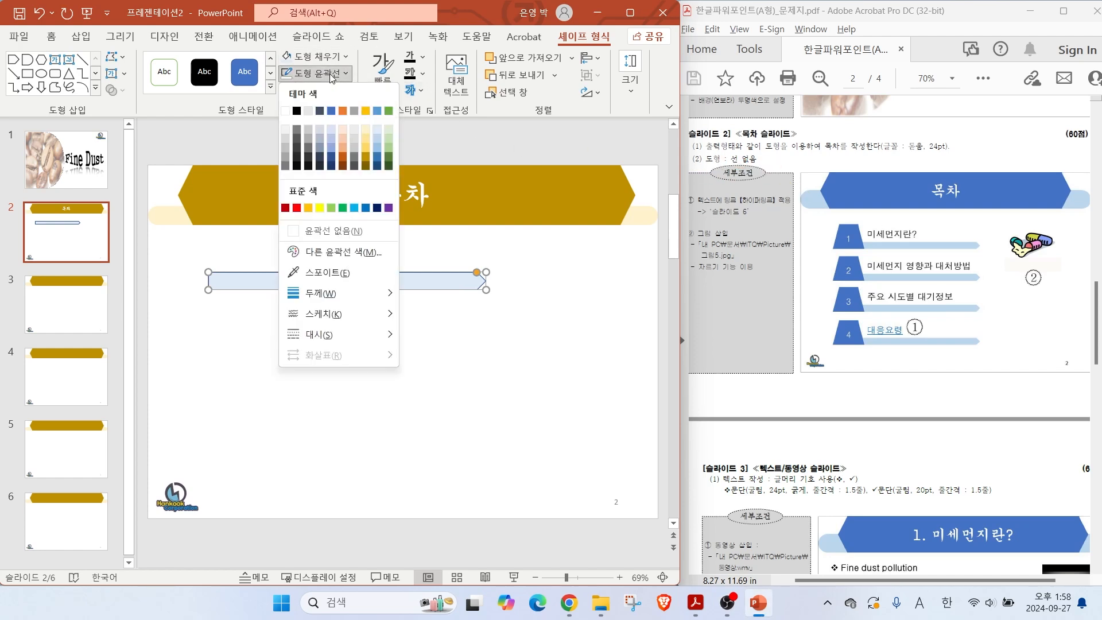
left_click(327, 230)
left_click(347, 315)
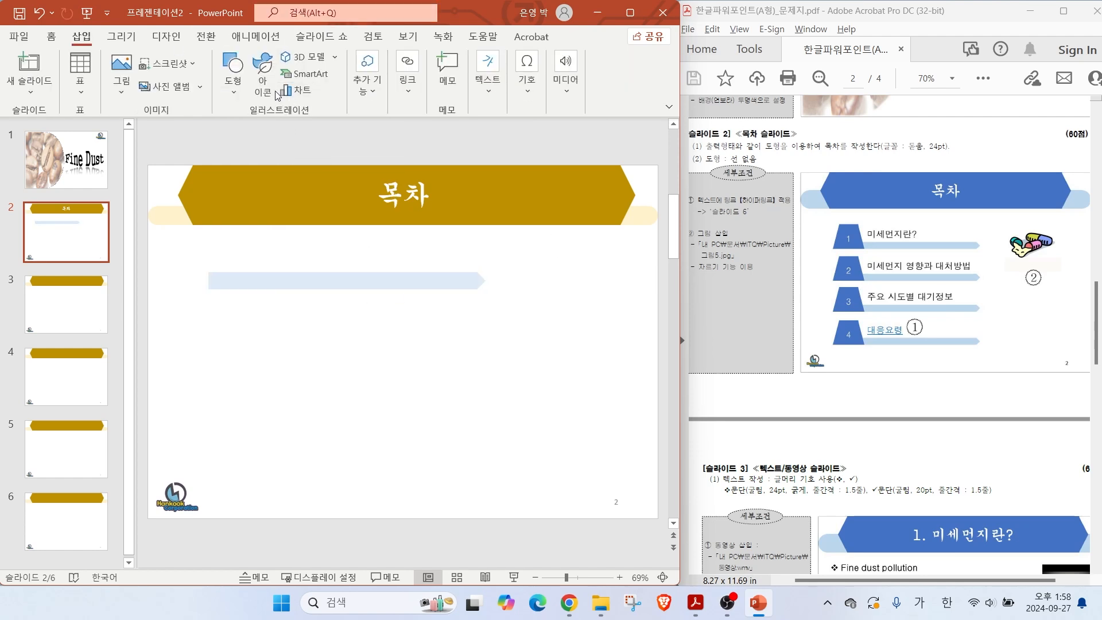
Step: Draw a blue trapezoid overlapping the left end of the light blue bar and remove its outline
left_click(232, 91)
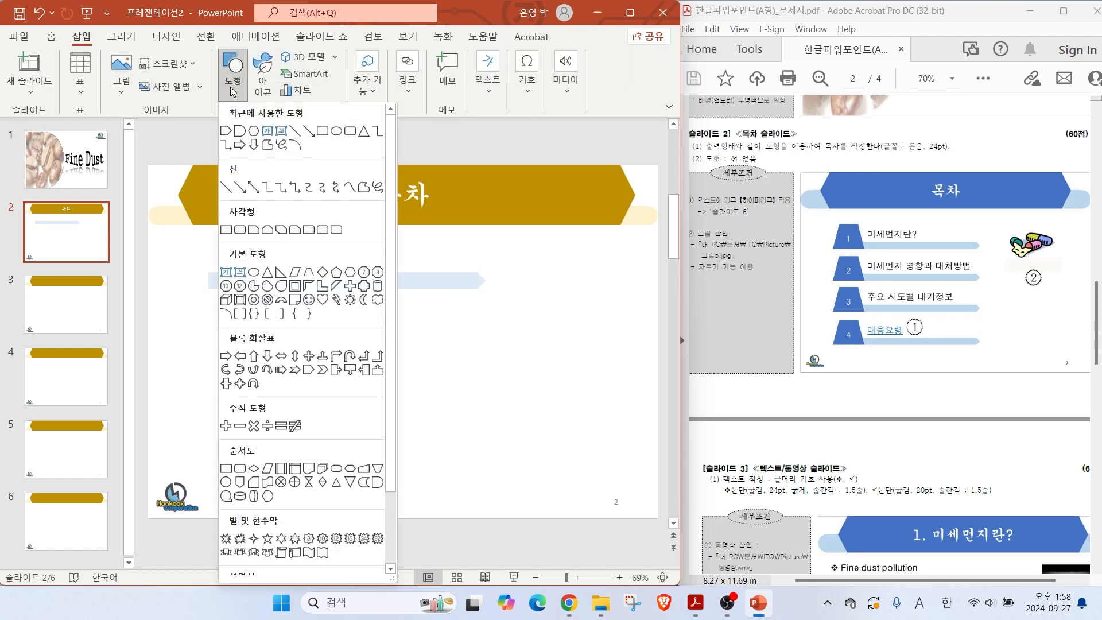
left_click(308, 273)
left_click_drag(168, 241, 222, 290)
left_click(315, 73)
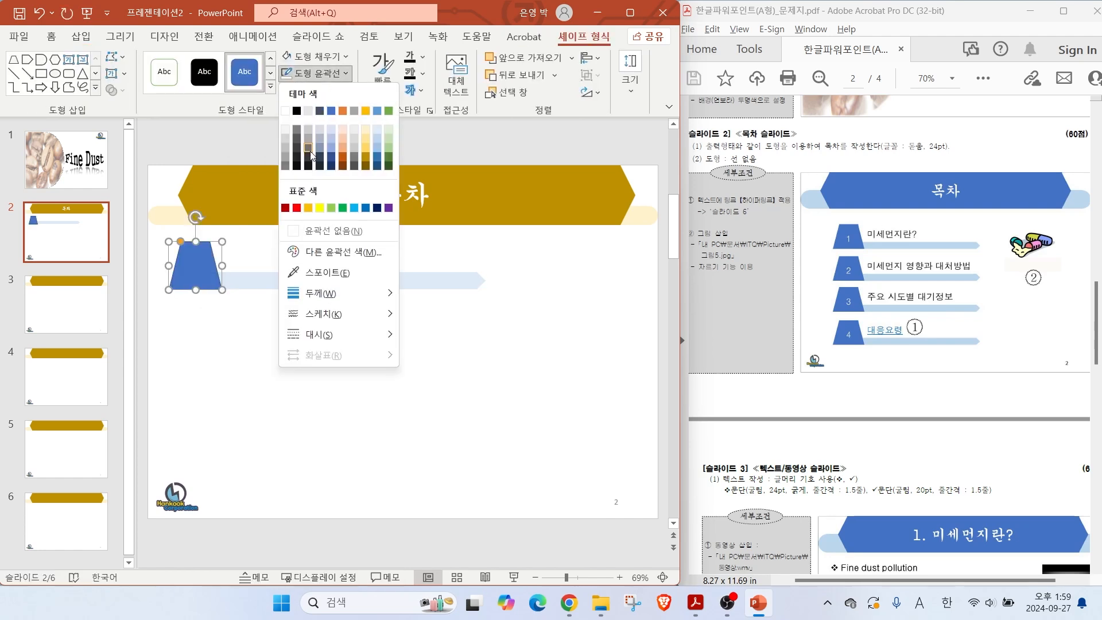
left_click(322, 232)
left_click(350, 304)
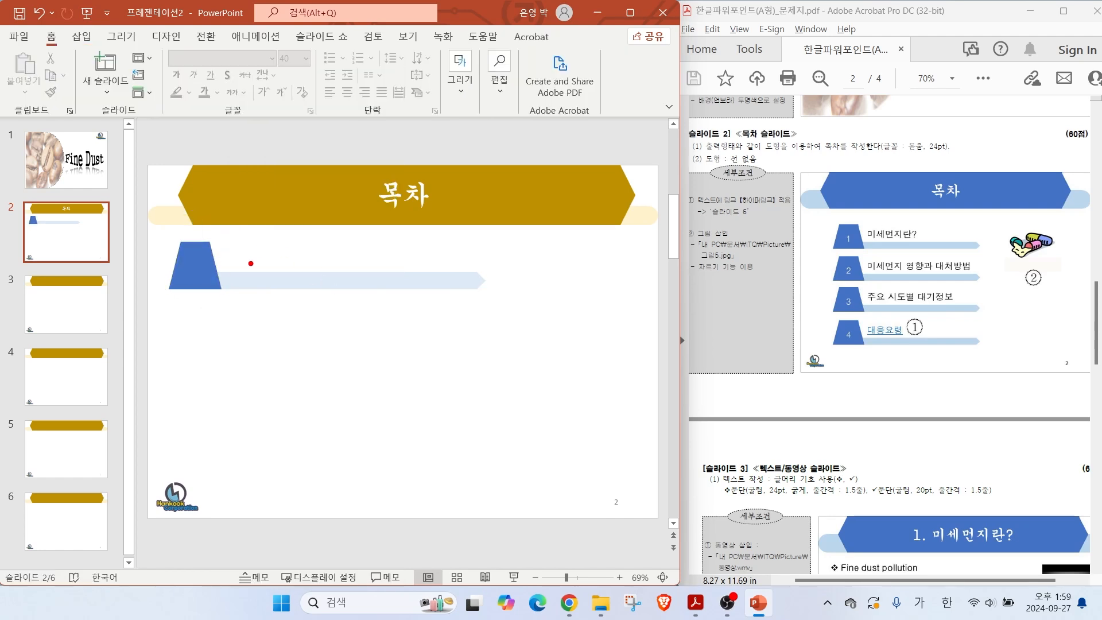
left_click_drag(243, 236, 440, 271)
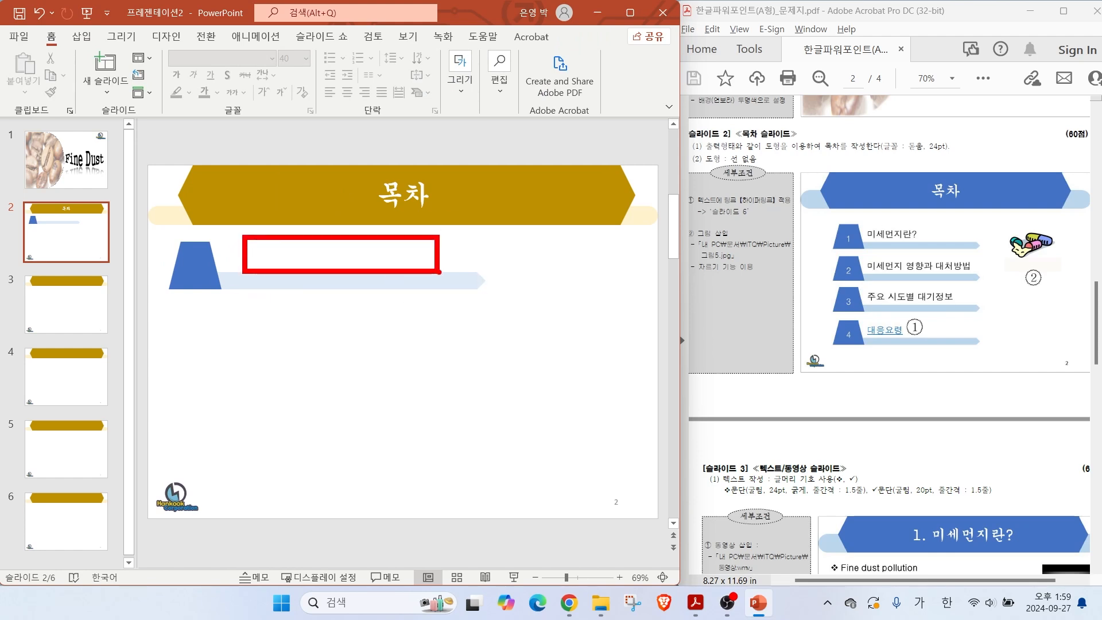
key("Escape")
Step: Insert a text box just above the light blue bar, enter "미세먼지" in it, and lower it slightly toward the bar
left_click(81, 36)
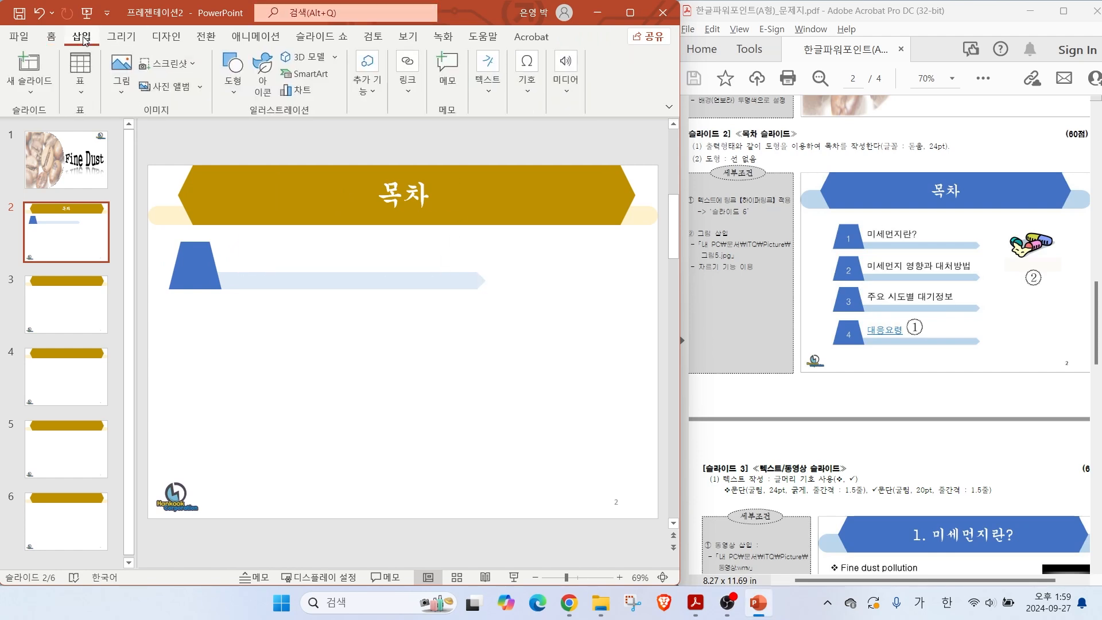
left_click(488, 94)
left_click(488, 143)
mouse_move(221, 242)
left_mouse_down()
mouse_move(399, 273)
mouse_move(479, 271)
left_mouse_up()
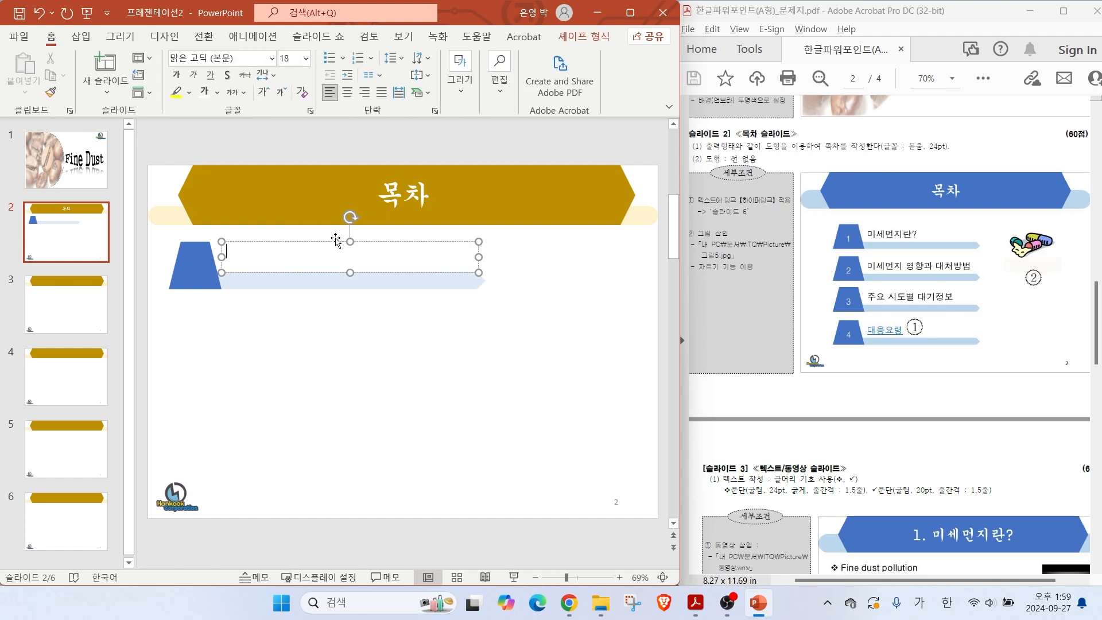
type("미")
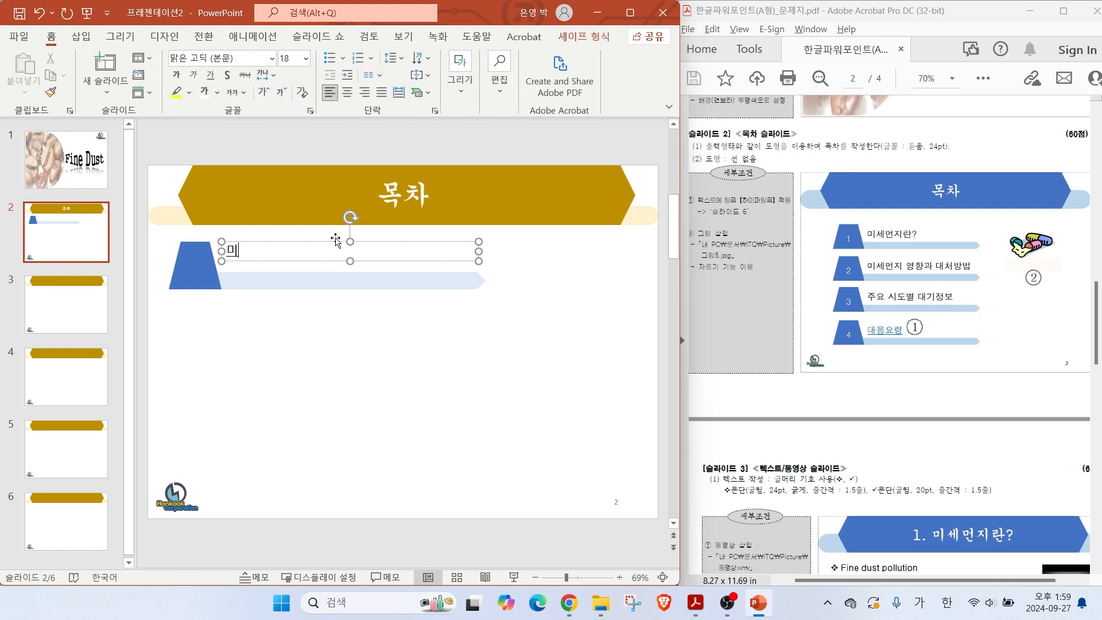
type("세먼지")
left_click_drag(290, 261, 287, 268)
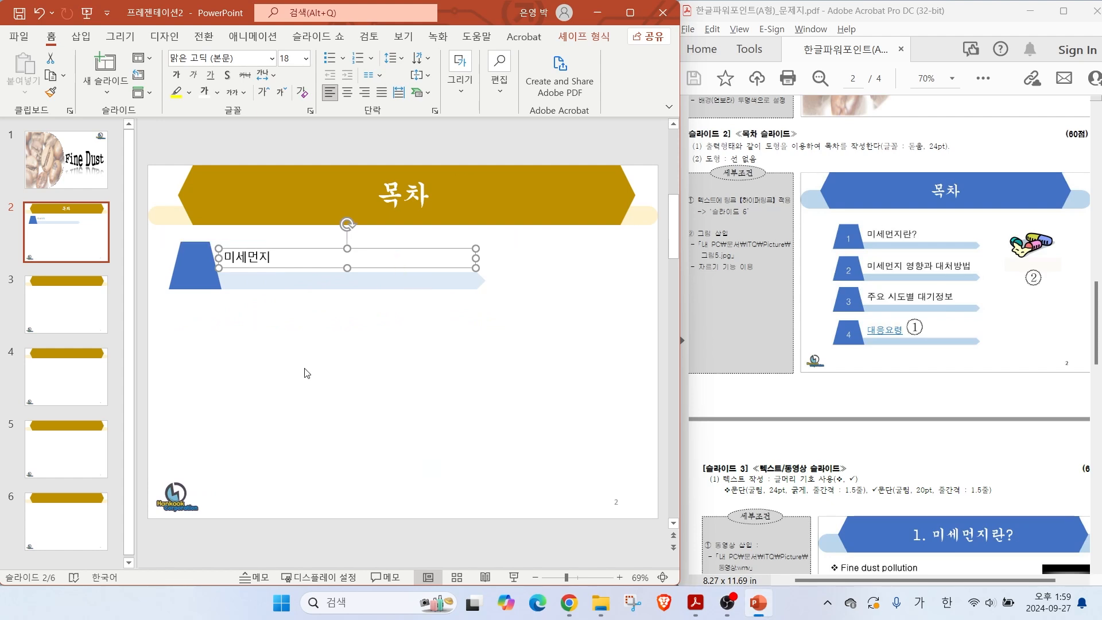
Step: Copy the trapezoid, text box and bar into three evenly spaced rows below, and number the four trapezoids 1 to 4
left_click_drag(144, 322, 546, 236)
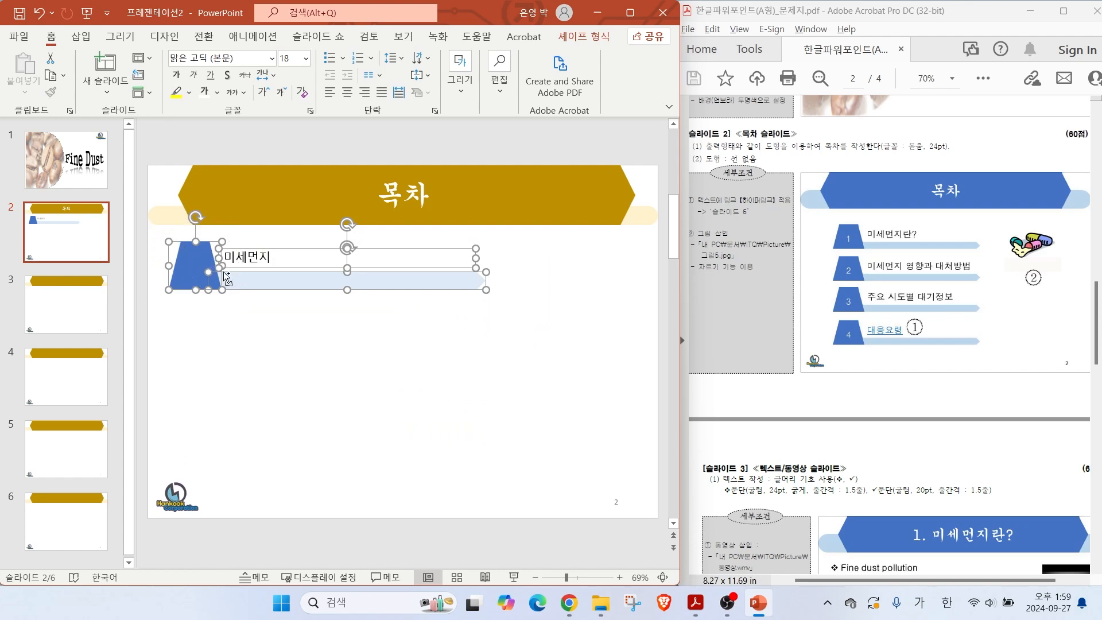
left_click_drag(253, 279, 249, 468)
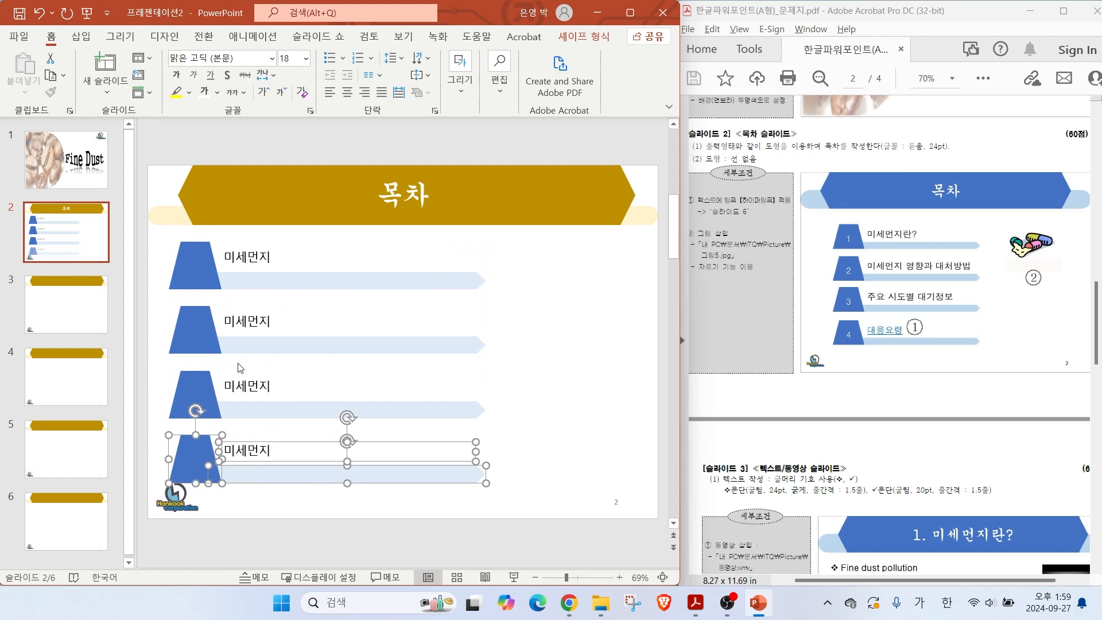
left_click(196, 273)
type("1")
left_click(195, 333)
type("2")
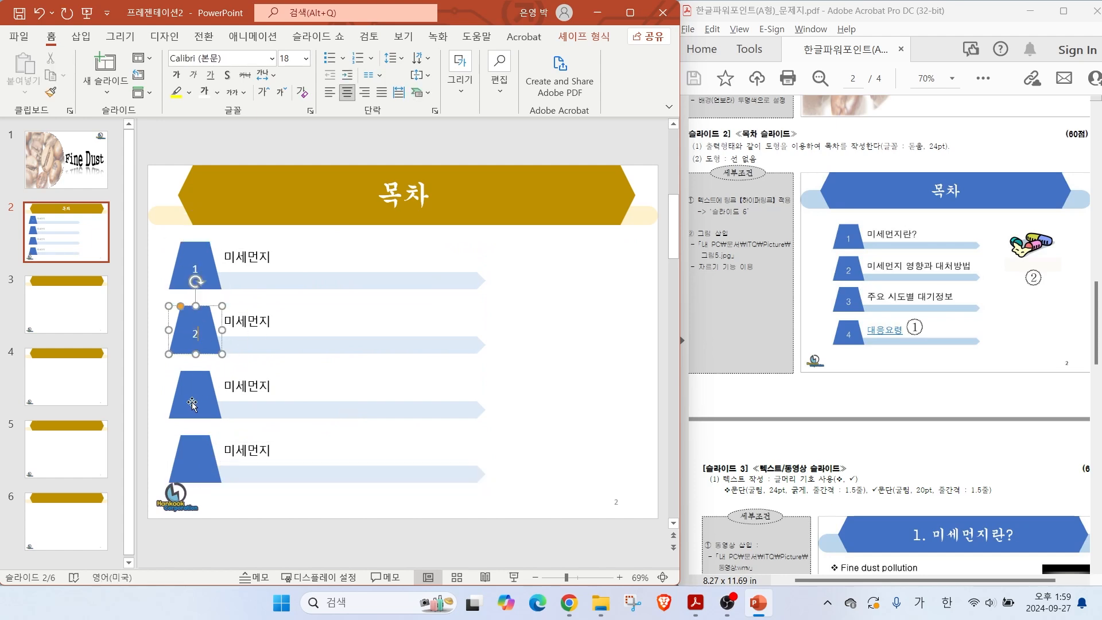
left_click(193, 402)
type("3")
left_click(195, 464)
type("4")
Step: Complete the four contents entries as "미세먼지란?", "미세먼지 영향과 대처방법", "주요 시도별 대기정보" and "대응요령"
left_click(271, 256)
type("란?")
left_click(271, 321)
type("영향과 대처방법")
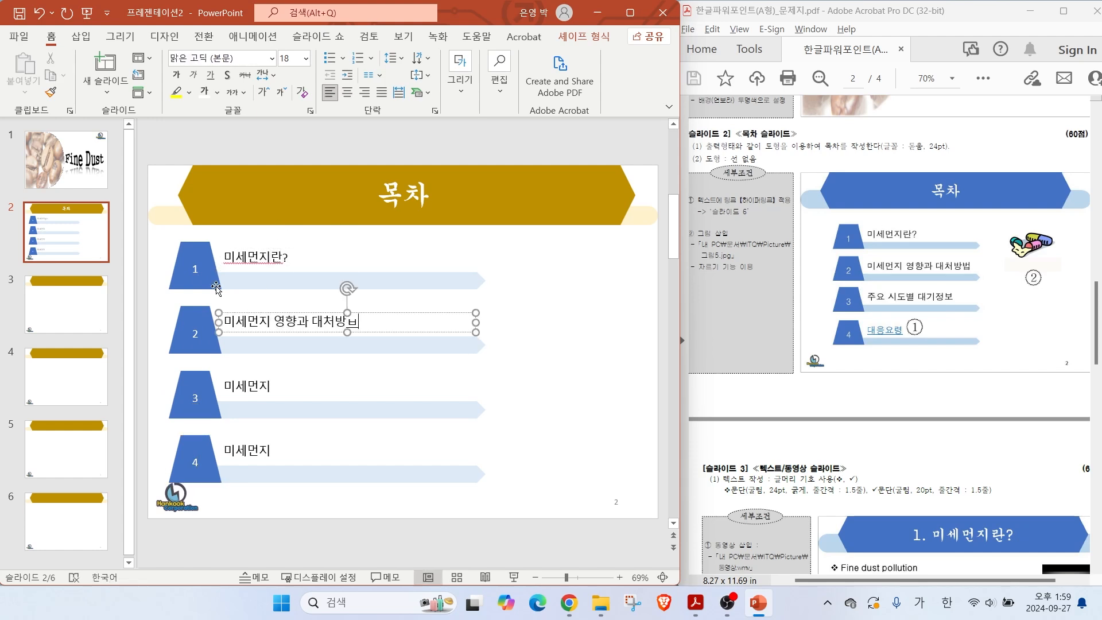
double_click(235, 388)
type("주요 시도별 대기정보")
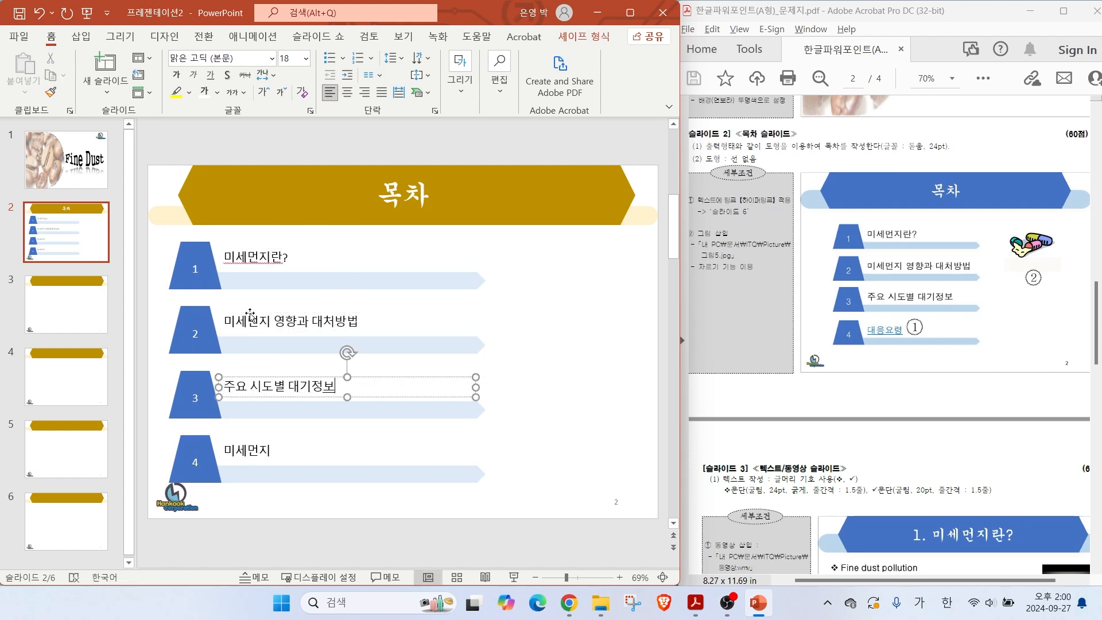
double_click(297, 453)
type("대응요령")
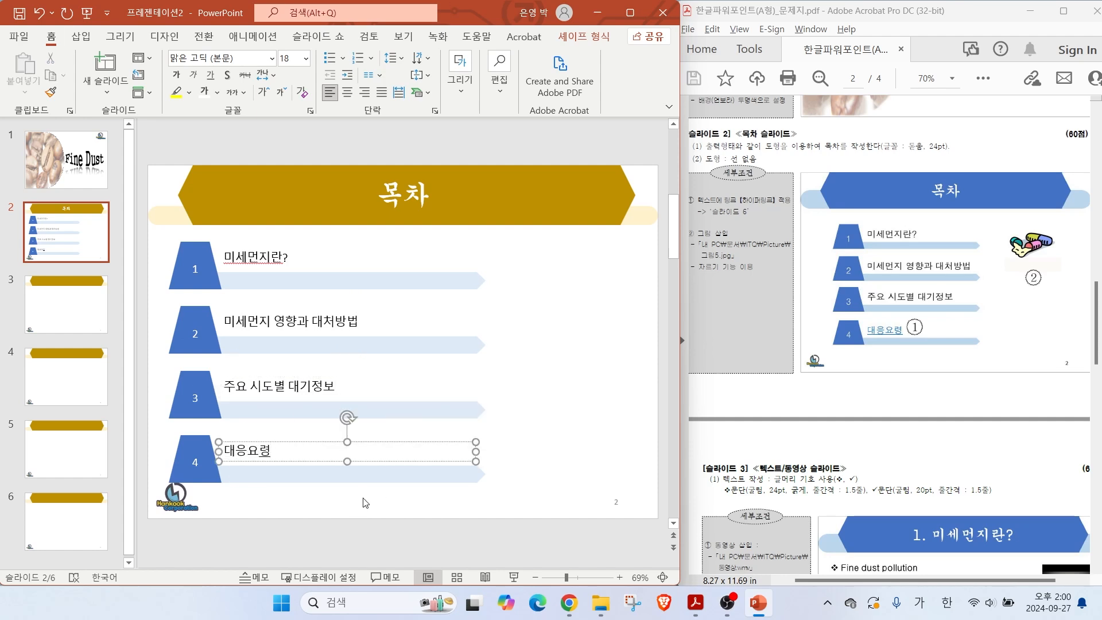
Step: Set the text of all contents shapes and text boxes to the 돋움 font at 24 pt
left_click_drag(155, 487, 544, 216)
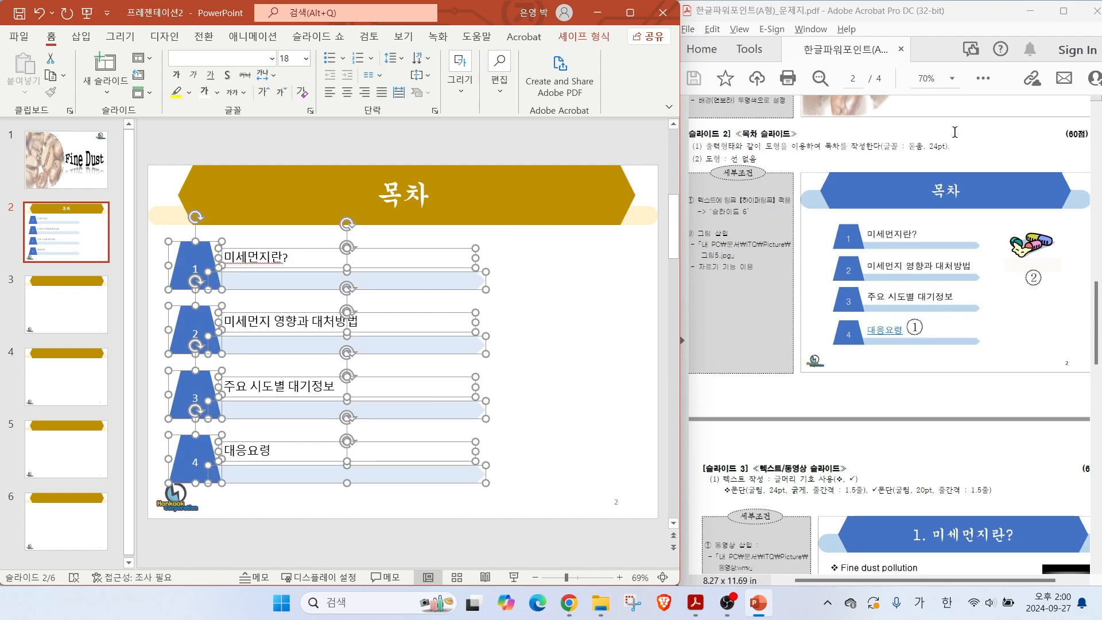
left_click(271, 59)
left_click_drag(376, 84, 385, 450)
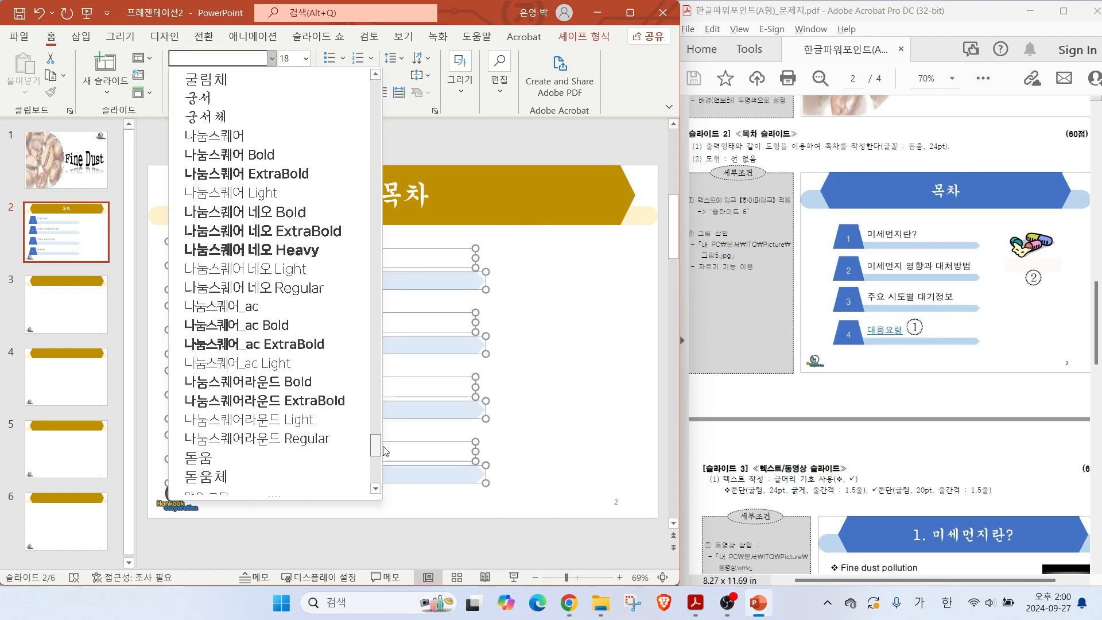
left_click(198, 458)
left_click(306, 58)
left_click(294, 252)
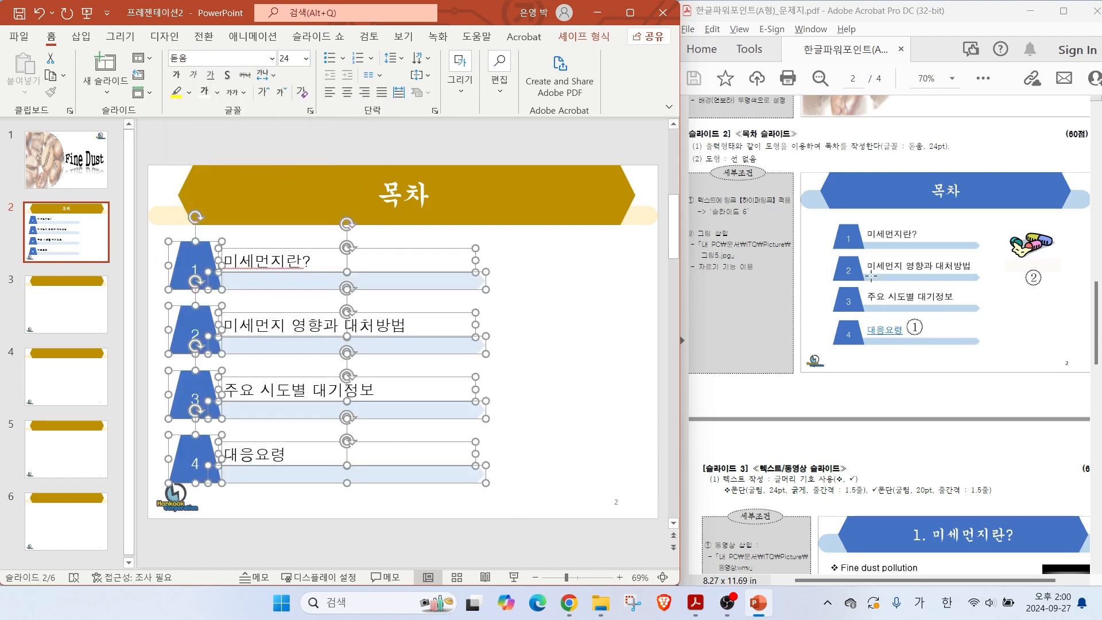
left_click(547, 382)
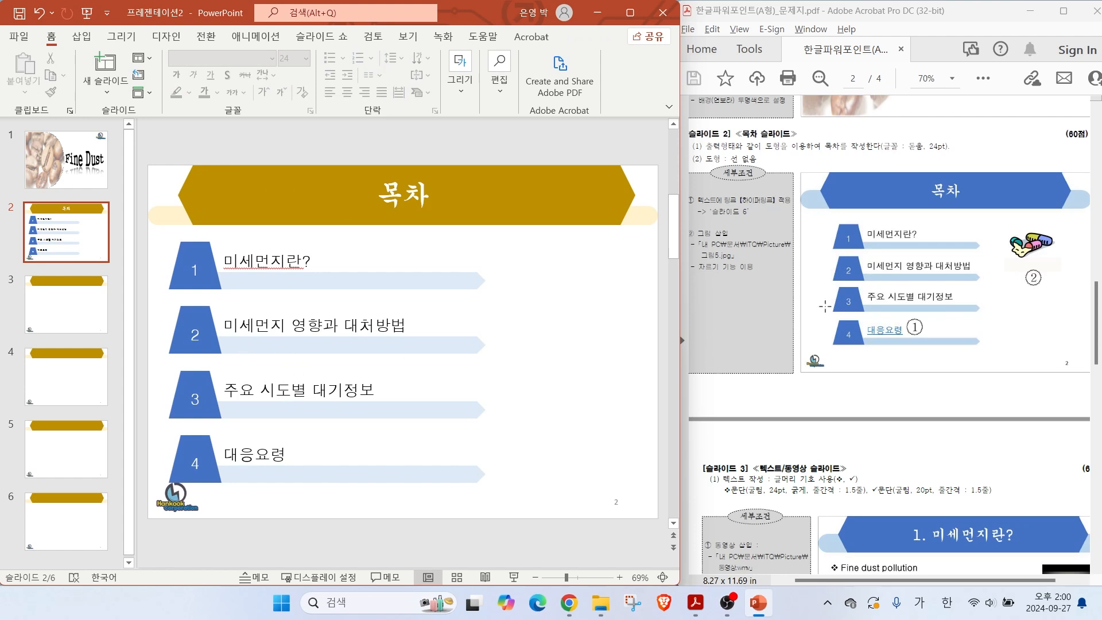
Step: Shift all four contents rows together slightly up and to the right on slide 2
key("ctrl")
key("ctrl")
left_click_drag(148, 492, 551, 211)
left_click(579, 437)
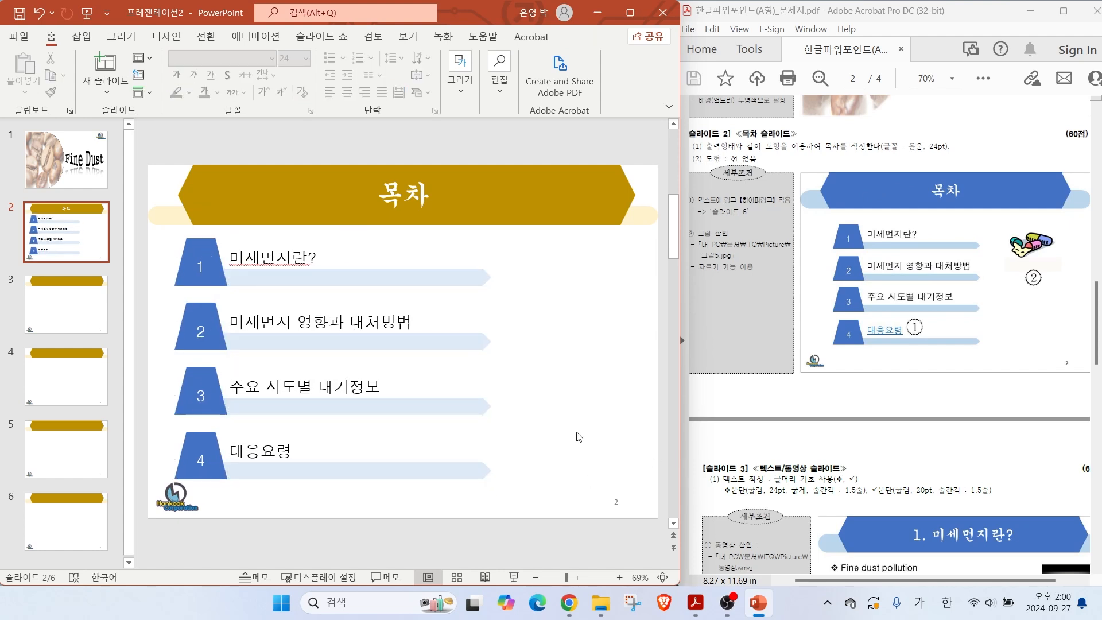
left_click_drag(729, 195, 704, 161)
mouse_move(769, 218)
left_mouse_down()
mouse_move(743, 229)
mouse_move(740, 179)
mouse_move(764, 215)
left_mouse_up()
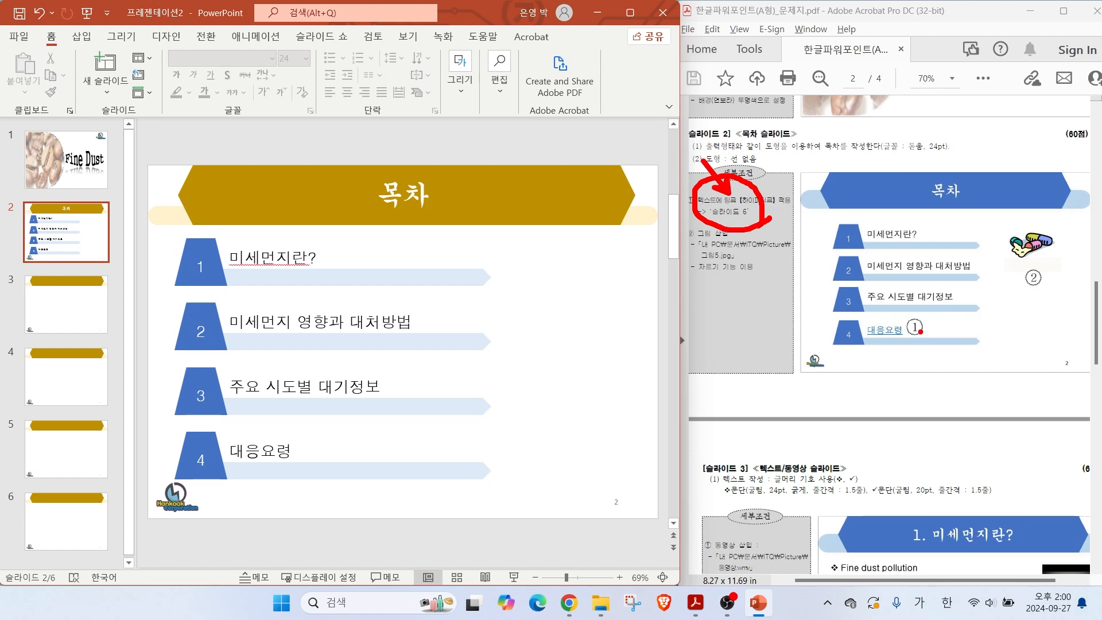
mouse_move(925, 333)
left_mouse_down()
mouse_move(897, 338)
mouse_move(934, 329)
left_mouse_up()
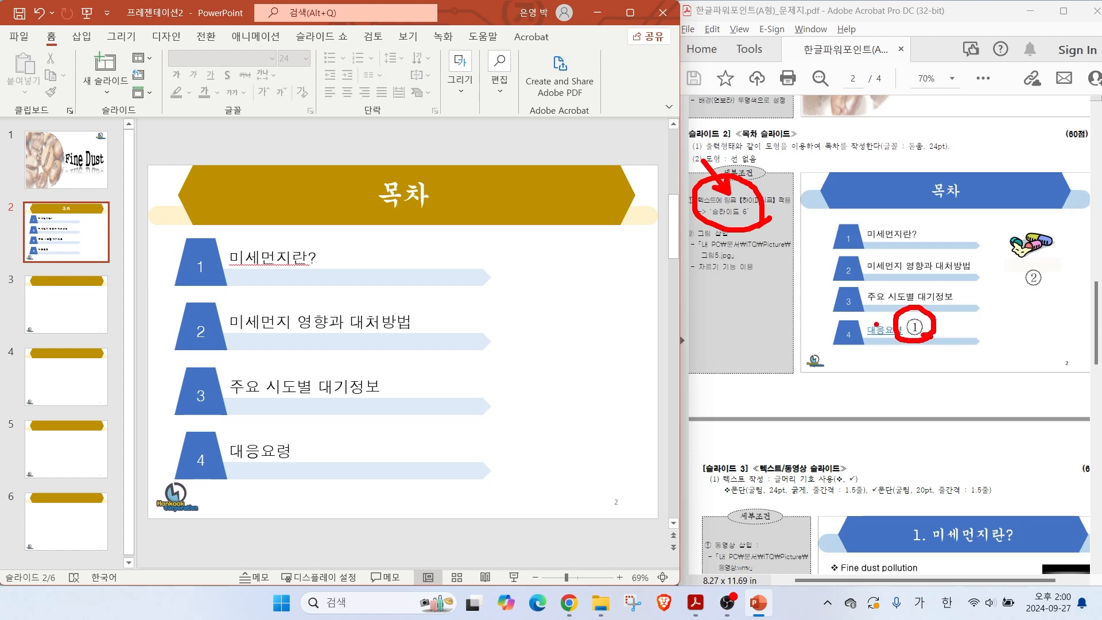
key("Escape")
Step: Hyperlink the "대응요령" text to slide 6 (슬라이드 6) of the current document
left_click_drag(229, 451, 294, 456)
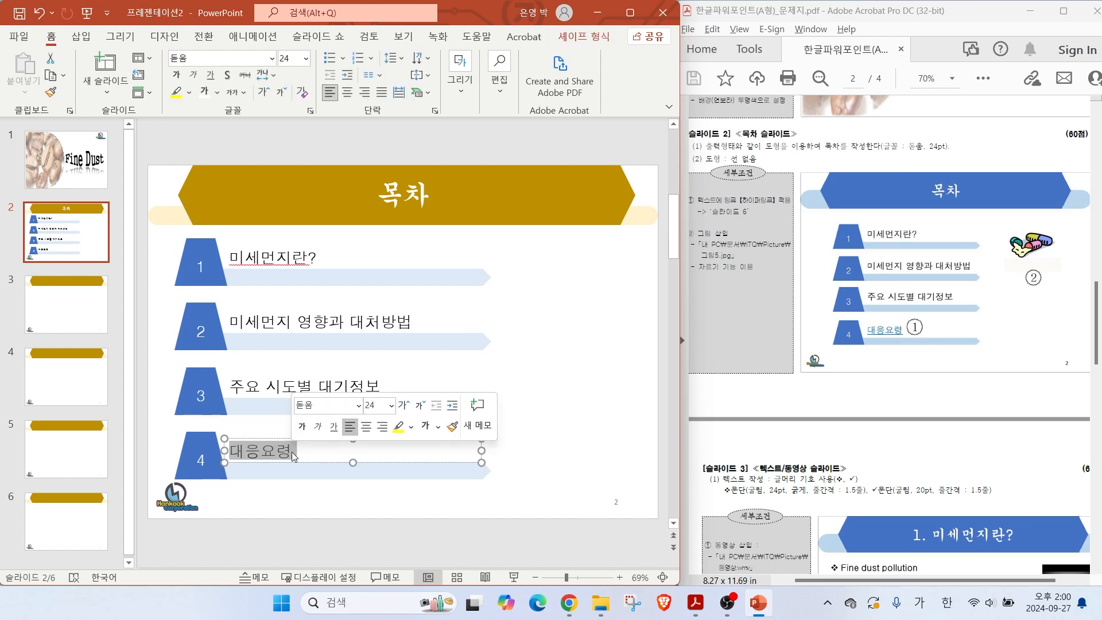
left_click(81, 37)
left_click(413, 92)
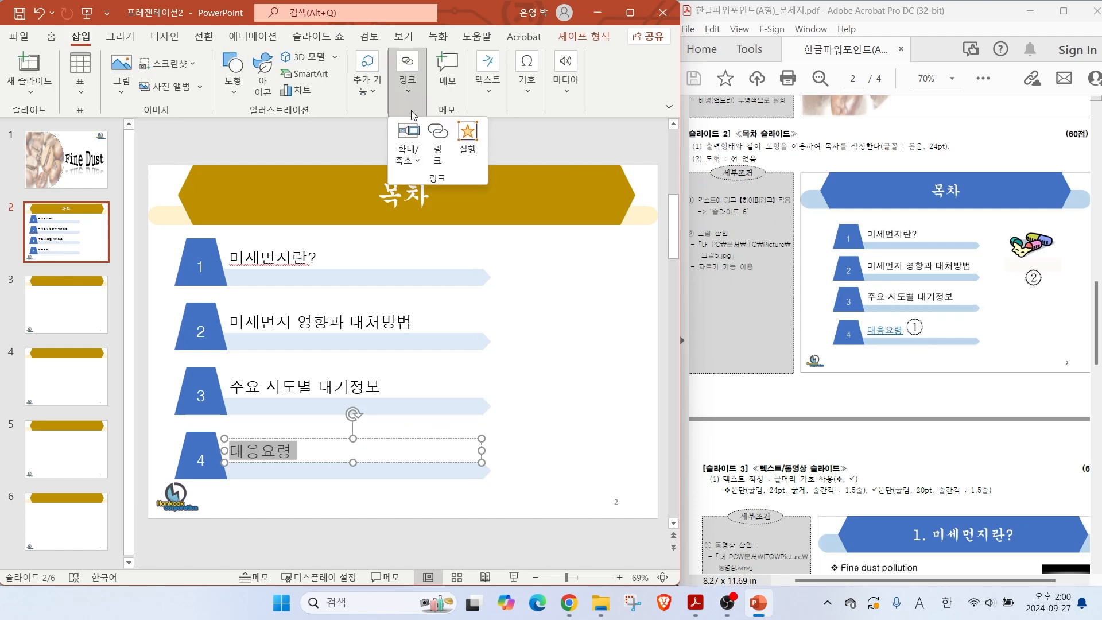
left_click(439, 159)
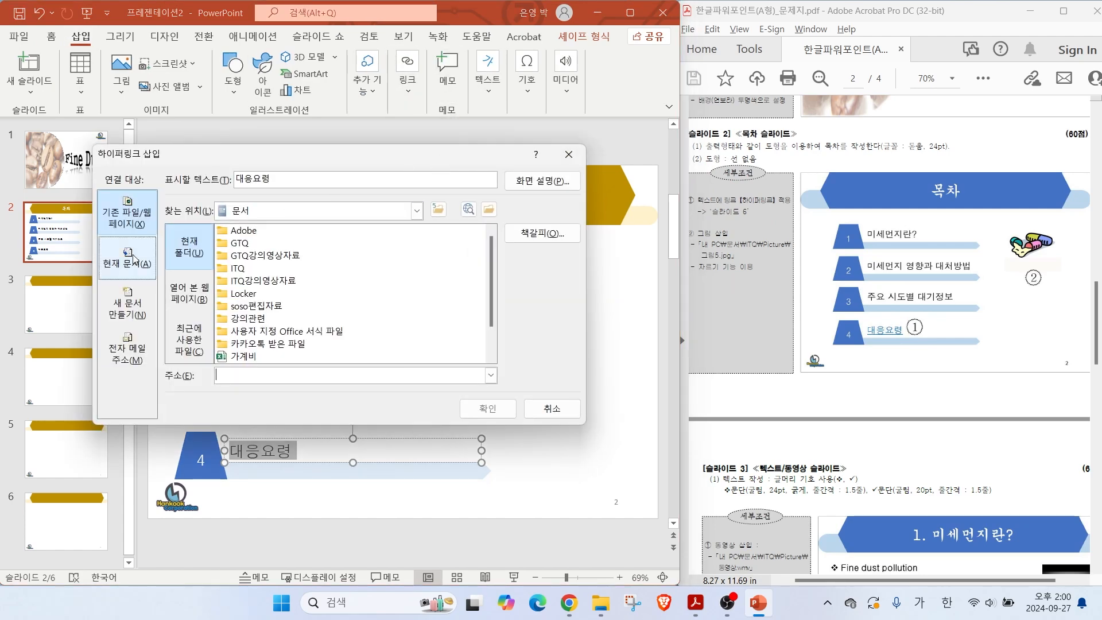
left_click(130, 257)
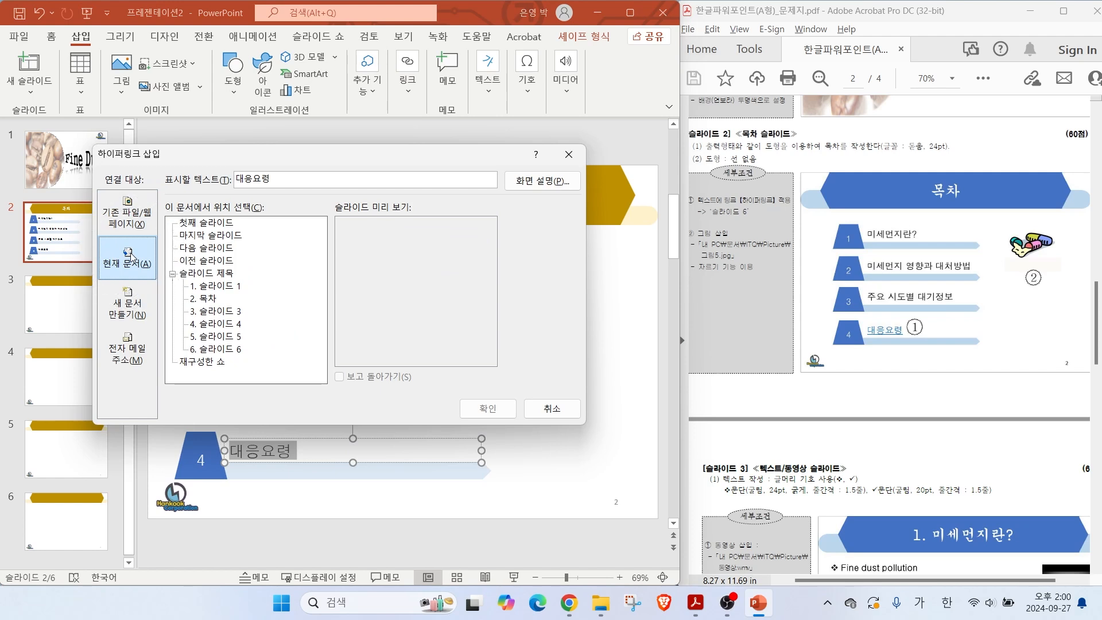
left_click(218, 351)
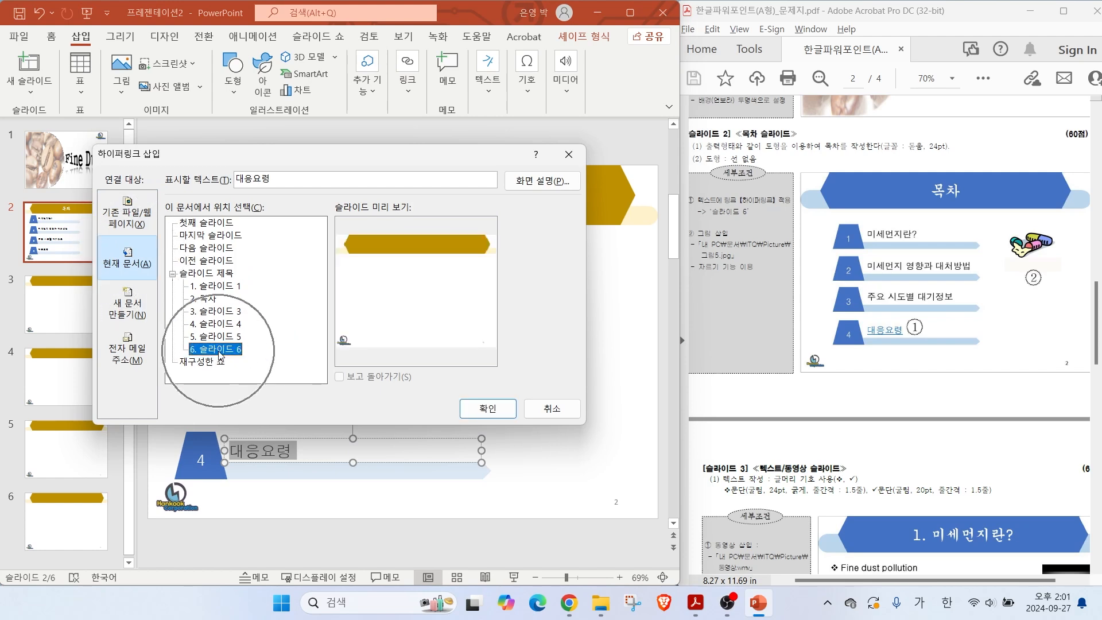
left_click(488, 409)
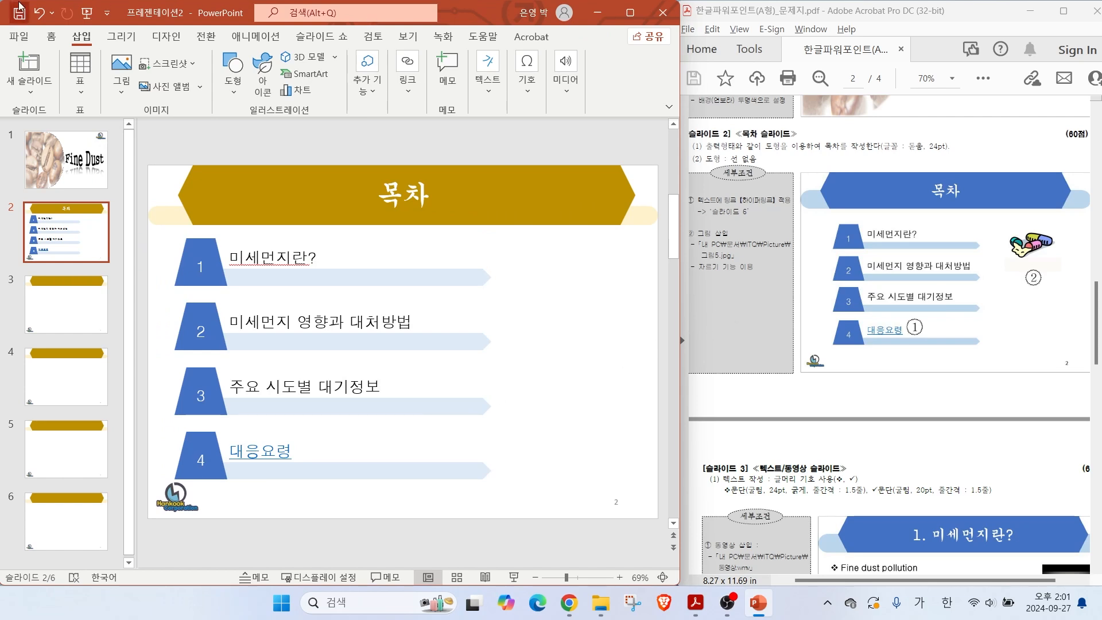
Step: Insert the picture 그림5 from the ITQ Picture folder on slide 2 and move it to the slide's right side
left_click(122, 66)
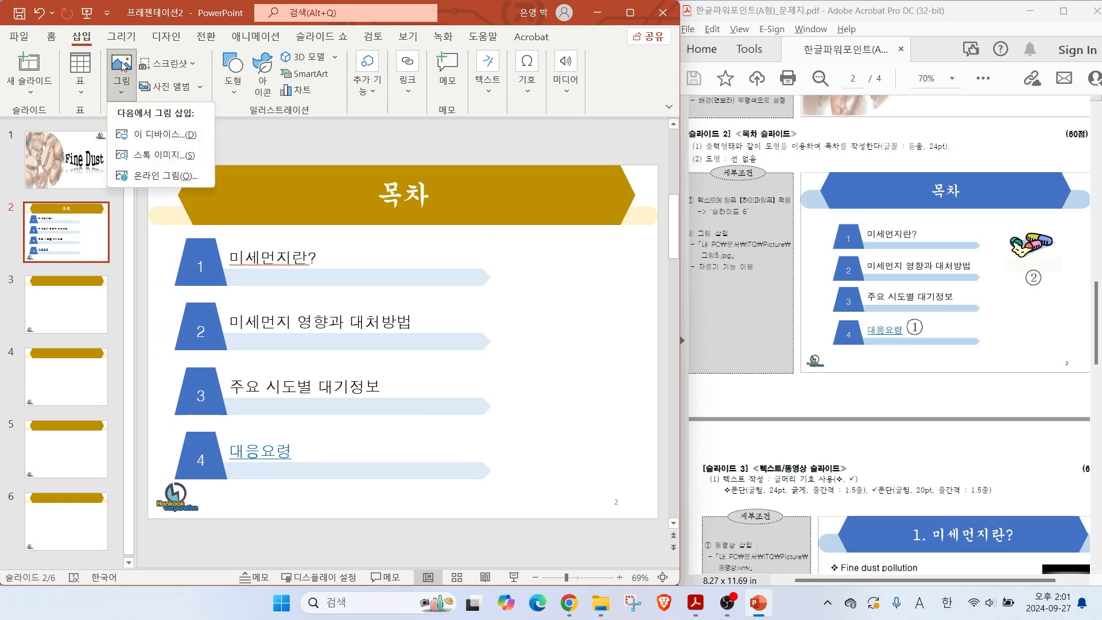
left_click(159, 137)
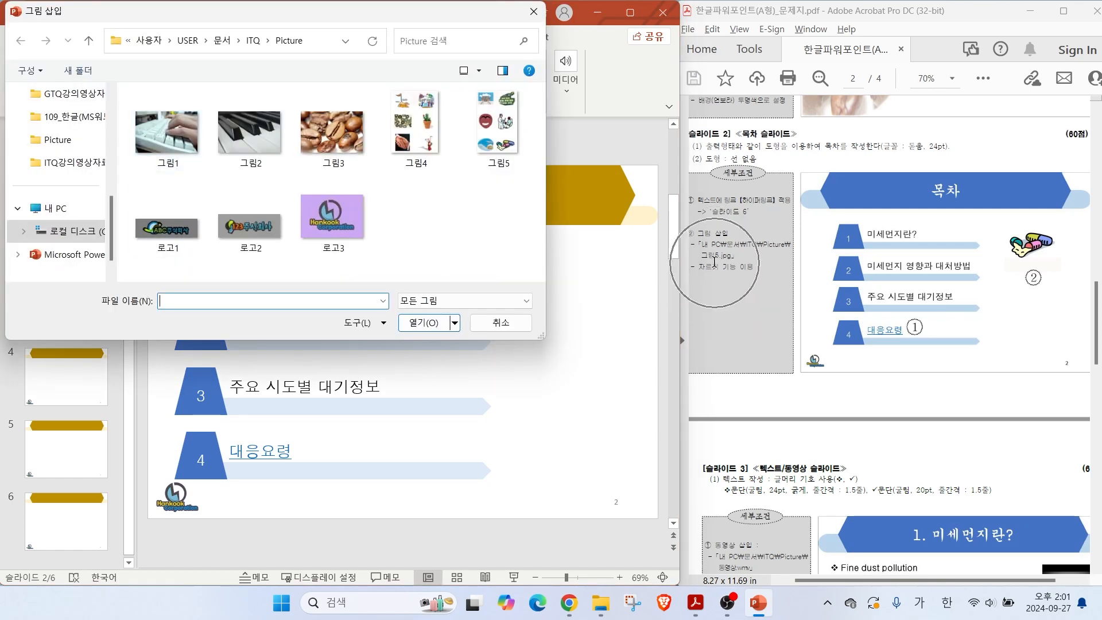
left_click(504, 145)
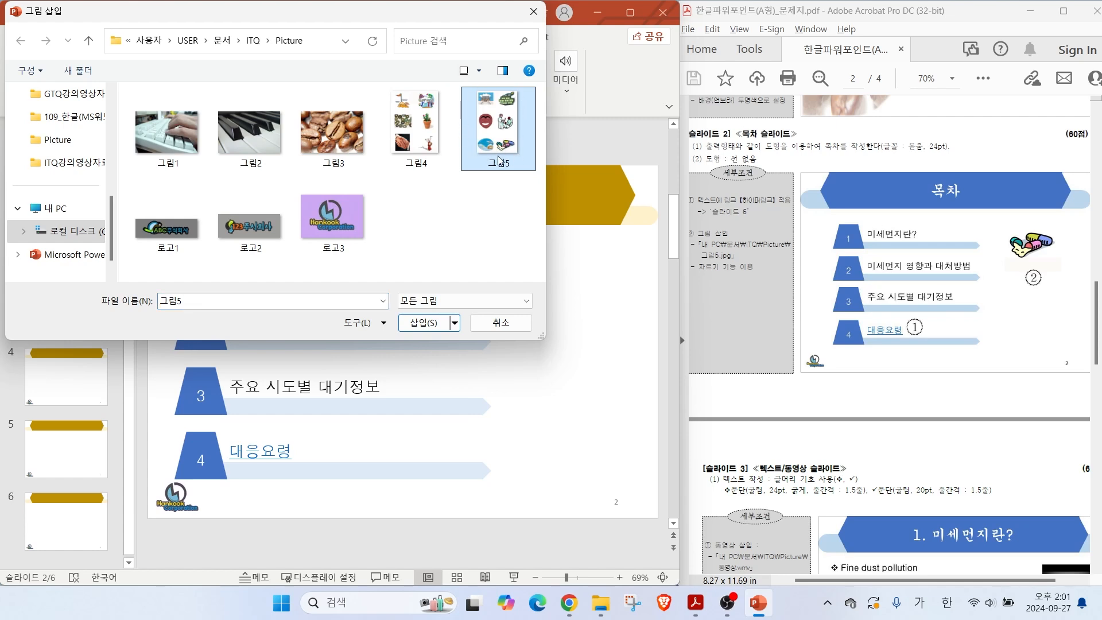
key("ctrl")
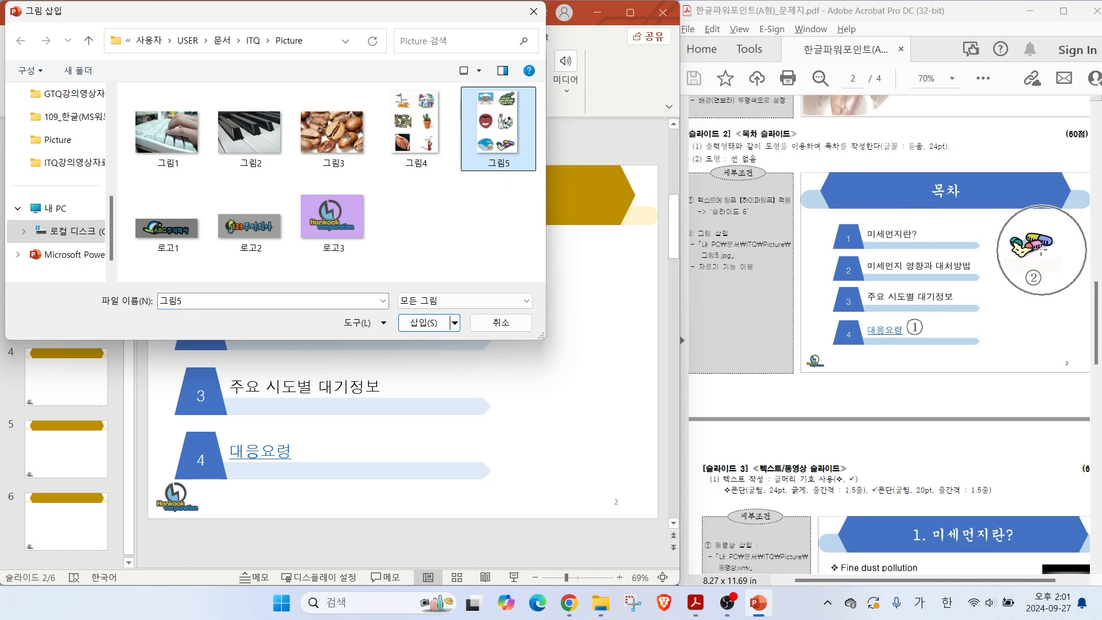
key("ctrl")
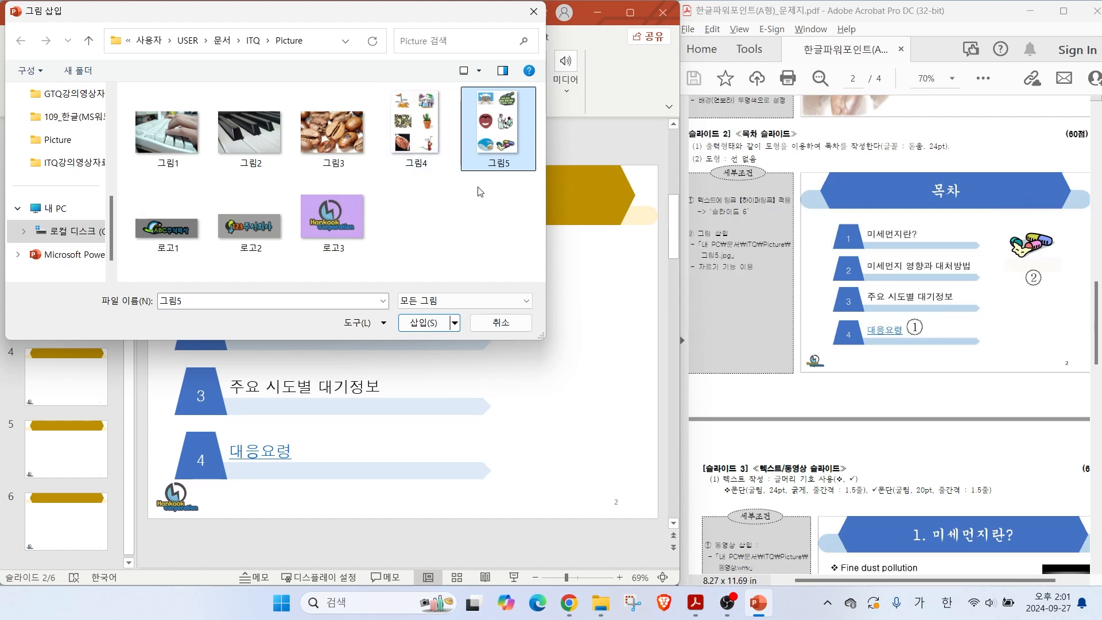
left_click(424, 323)
left_click_drag(442, 351, 577, 374)
key("ctrl+2")
mouse_move(602, 58)
left_mouse_down()
mouse_move(553, 55)
mouse_move(584, 59)
left_mouse_up()
key("Escape")
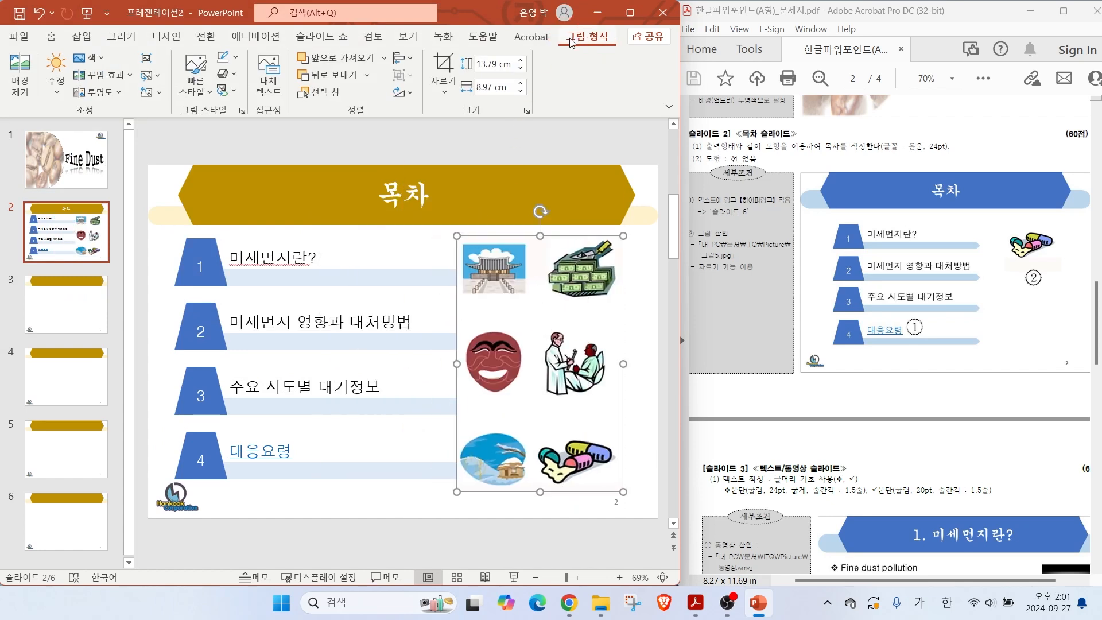
Step: Crop the picture to the capsules at its lower right, about 3.85 cm high by 4.96 cm wide, and move it beside the upper contents rows
left_click(444, 65)
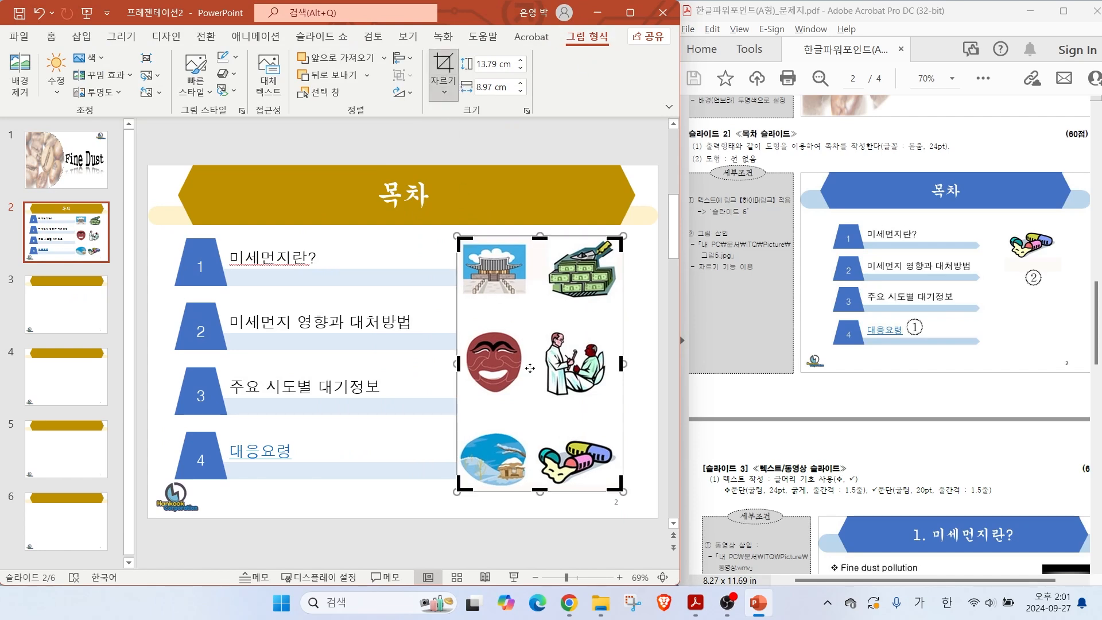
key("ctrl")
key("ctrl")
key("ctrl")
key("ctrl")
left_click_drag(459, 240, 530, 422)
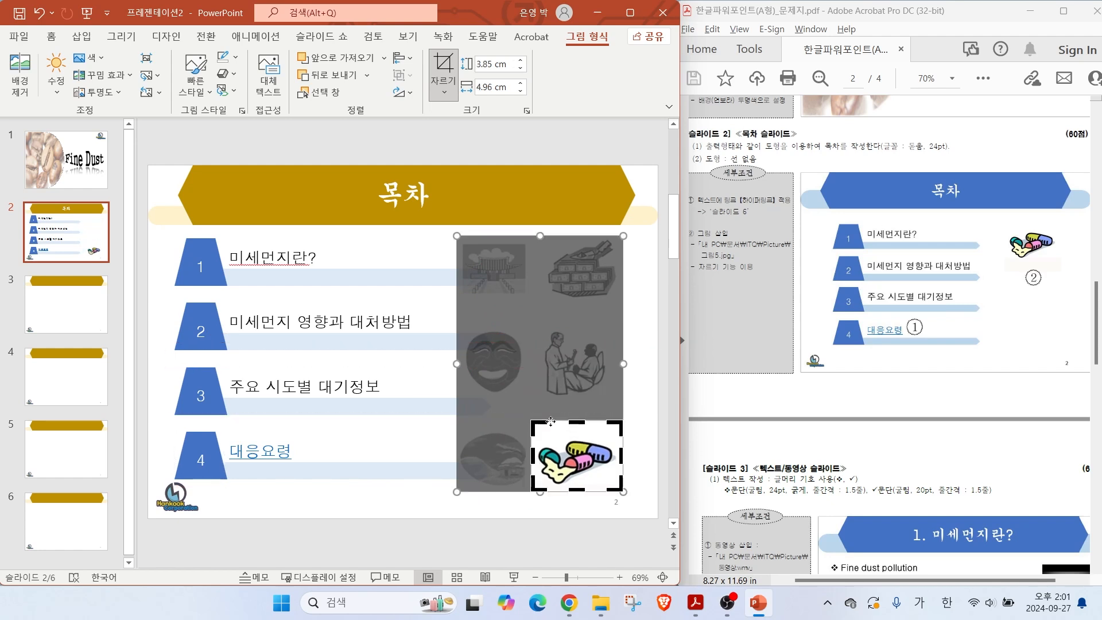
left_click(390, 500)
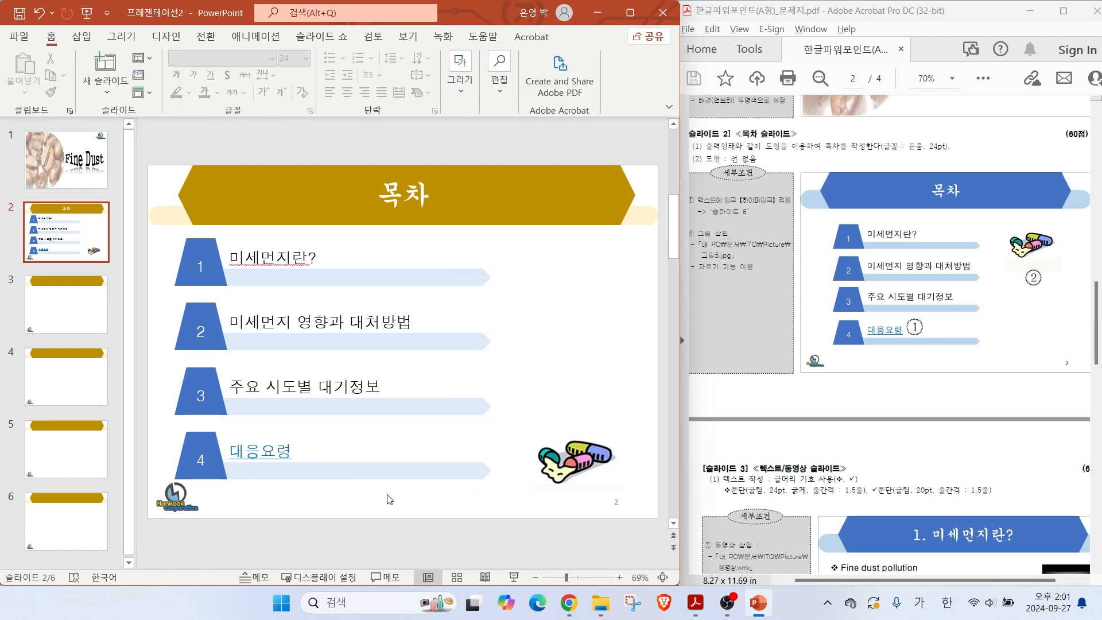
left_click_drag(527, 463, 517, 291)
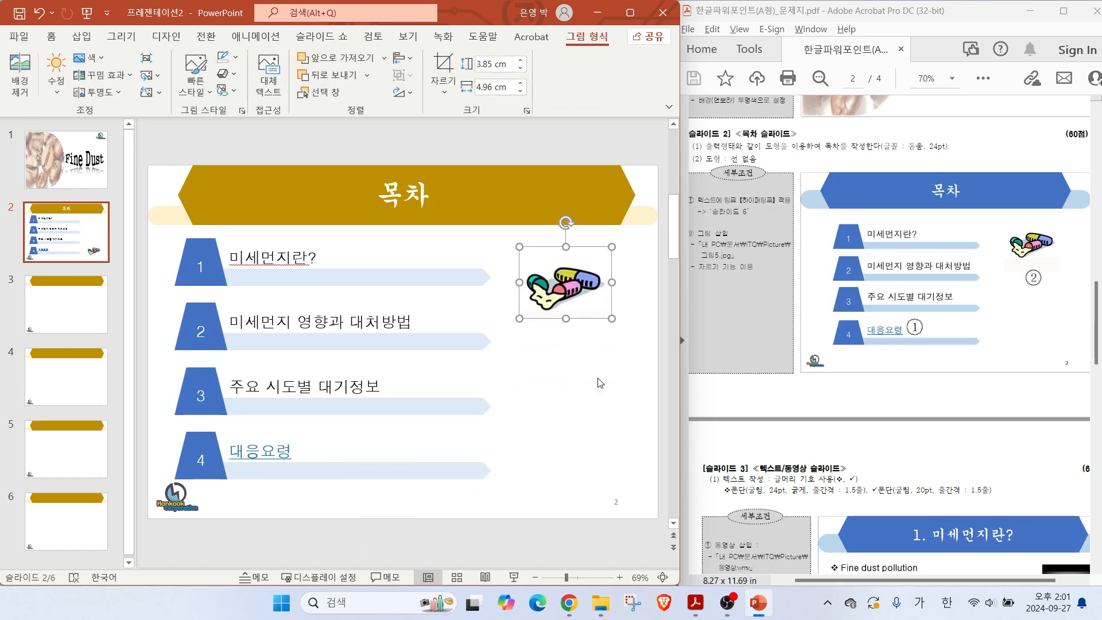
left_click(562, 393)
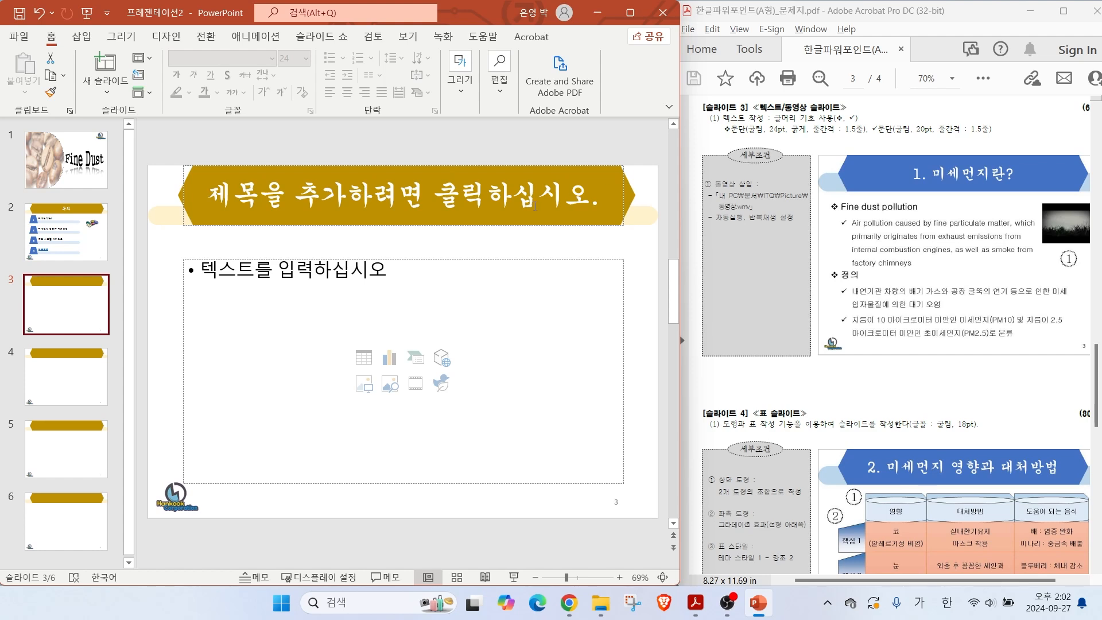
Step: Enter "1. 미세먼지란?" as the title of slide 3
left_click(400, 206)
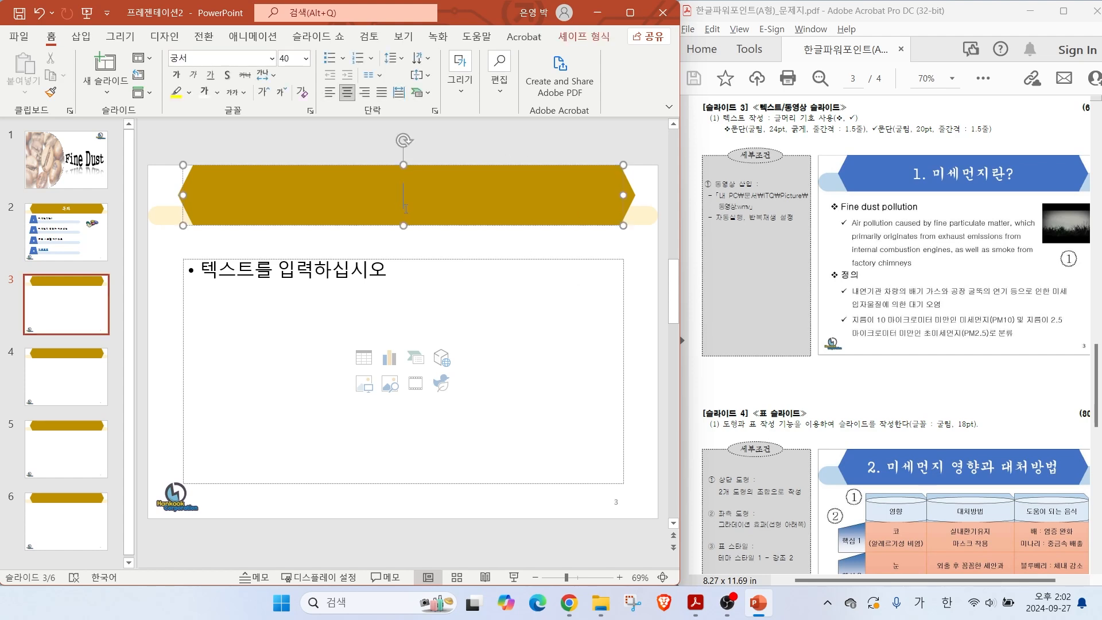
type("1. 미세먼지란?")
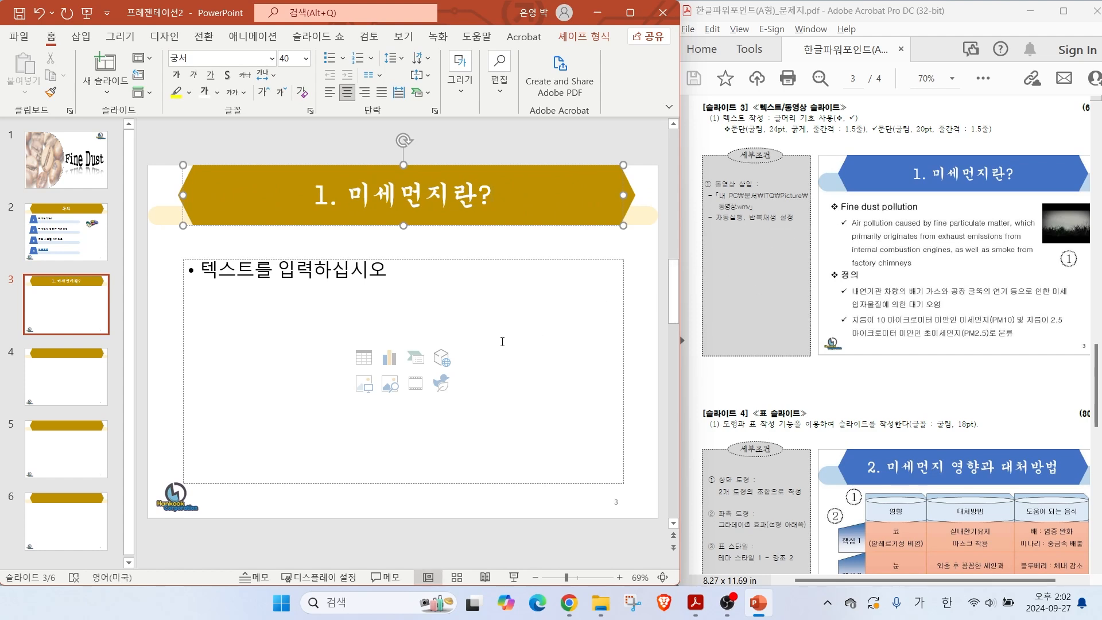
mouse_move(809, 195)
left_mouse_down()
mouse_move(916, 243)
mouse_move(1031, 266)
left_mouse_up()
left_click_drag(809, 270, 1092, 359)
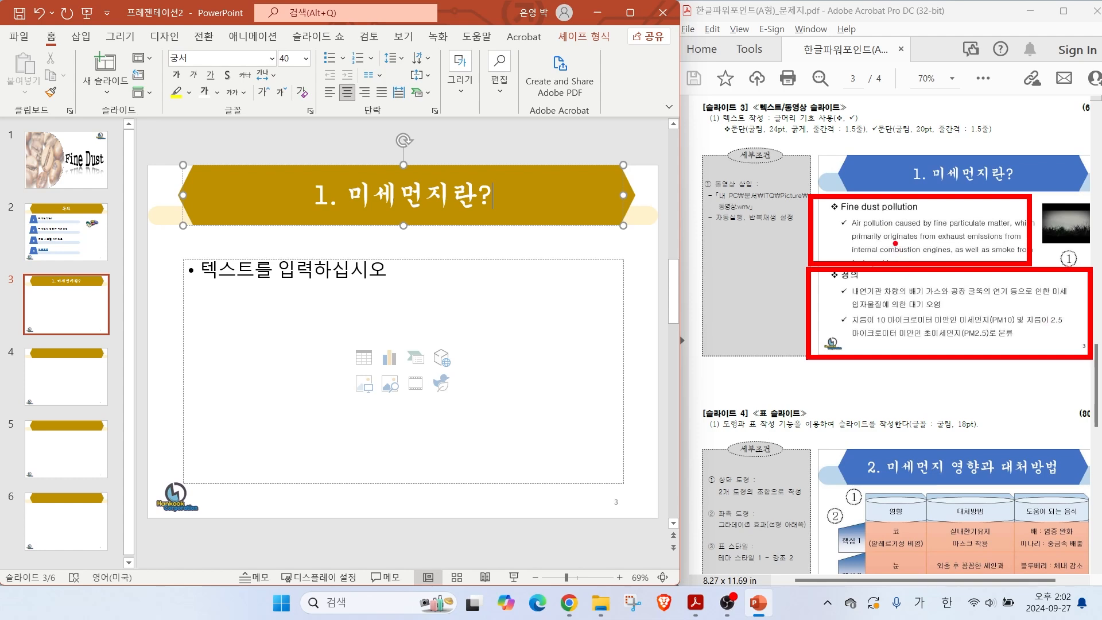
key("Escape")
Step: Enter "Find dust pollution" as the first line of slide 3's body placeholder
left_click(264, 279)
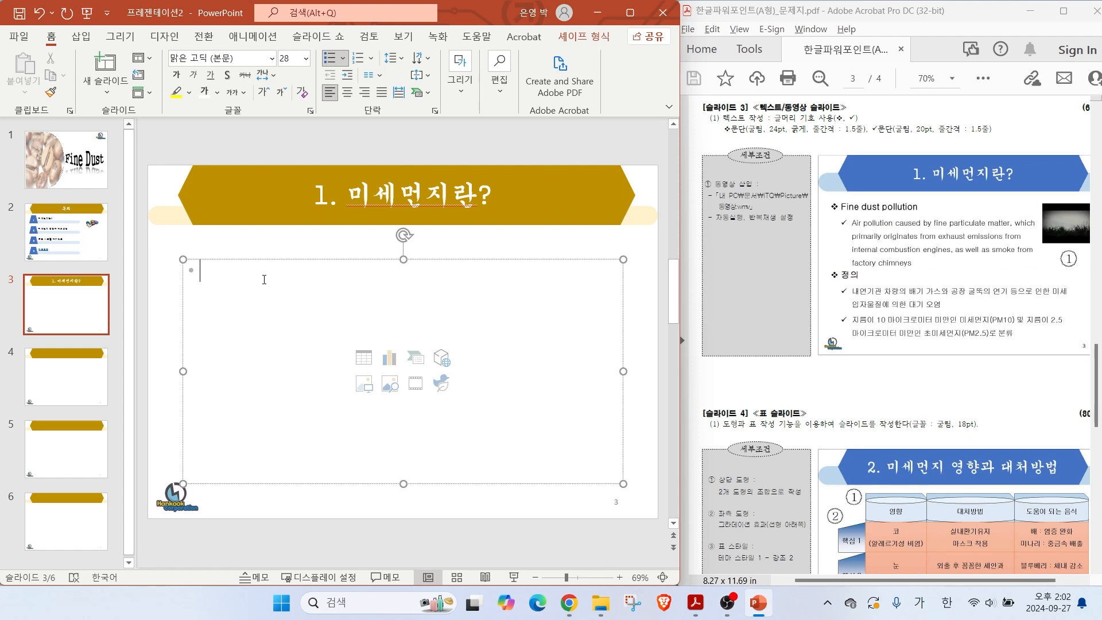
key("Hangul")
type("Find dust pollution")
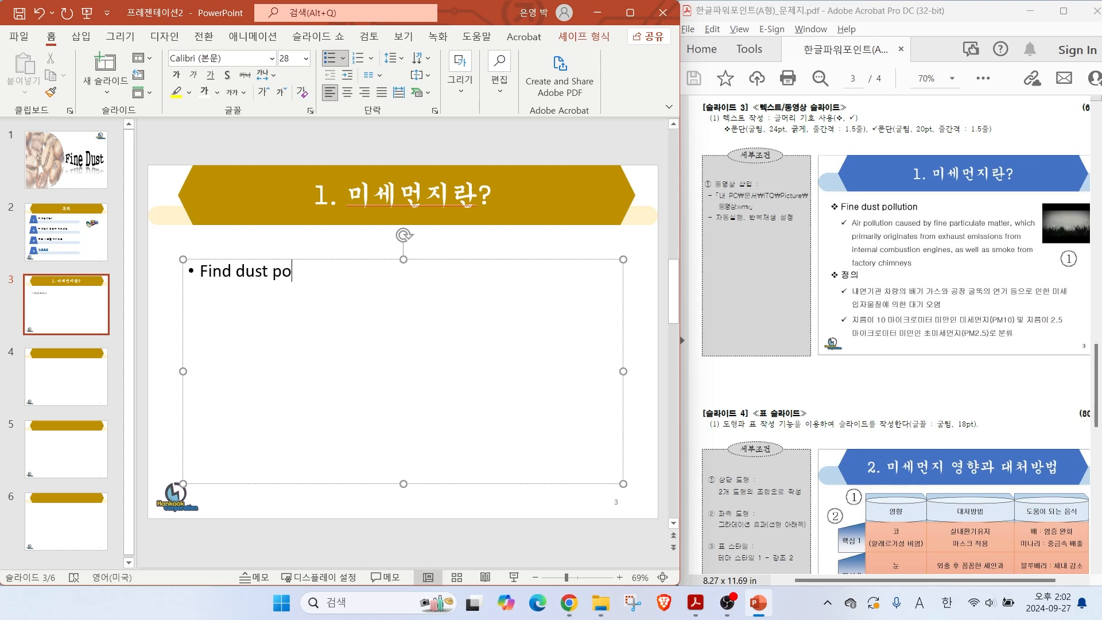